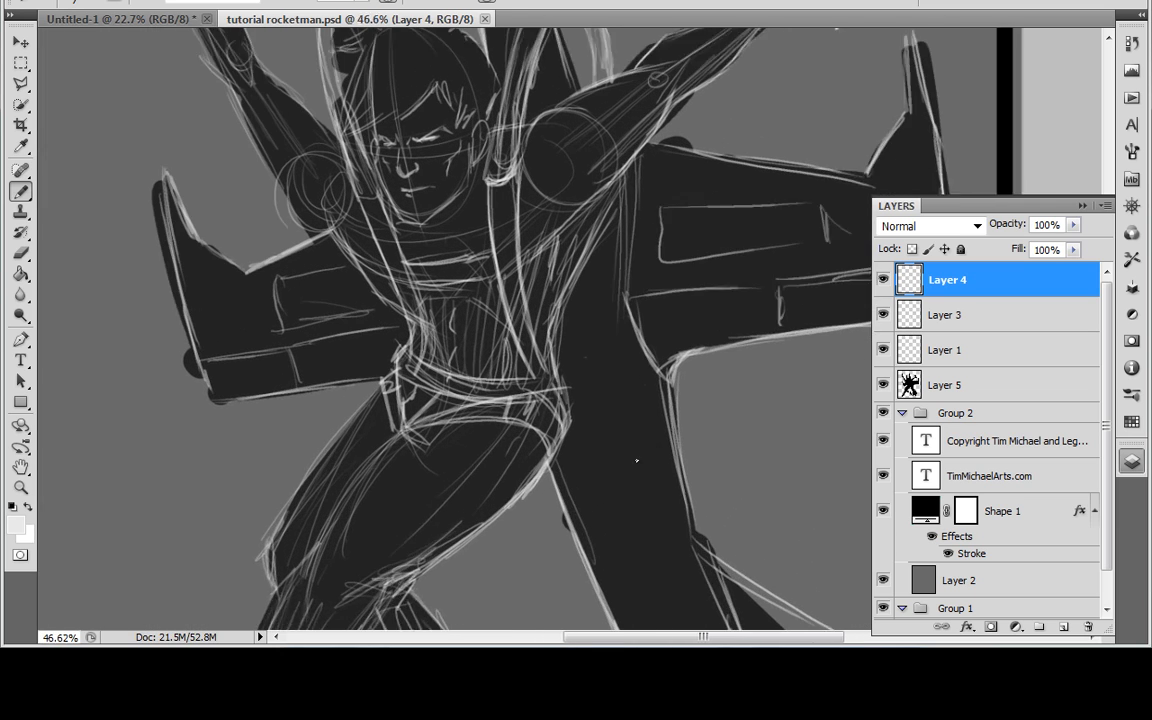
Step: Examine the rocket man sketch up close and as a whole, including the face, torso, wings and raised arms
{"action": "left_click_drag", "start_coordinate": [566, 401], "coordinate": [650, 452]}
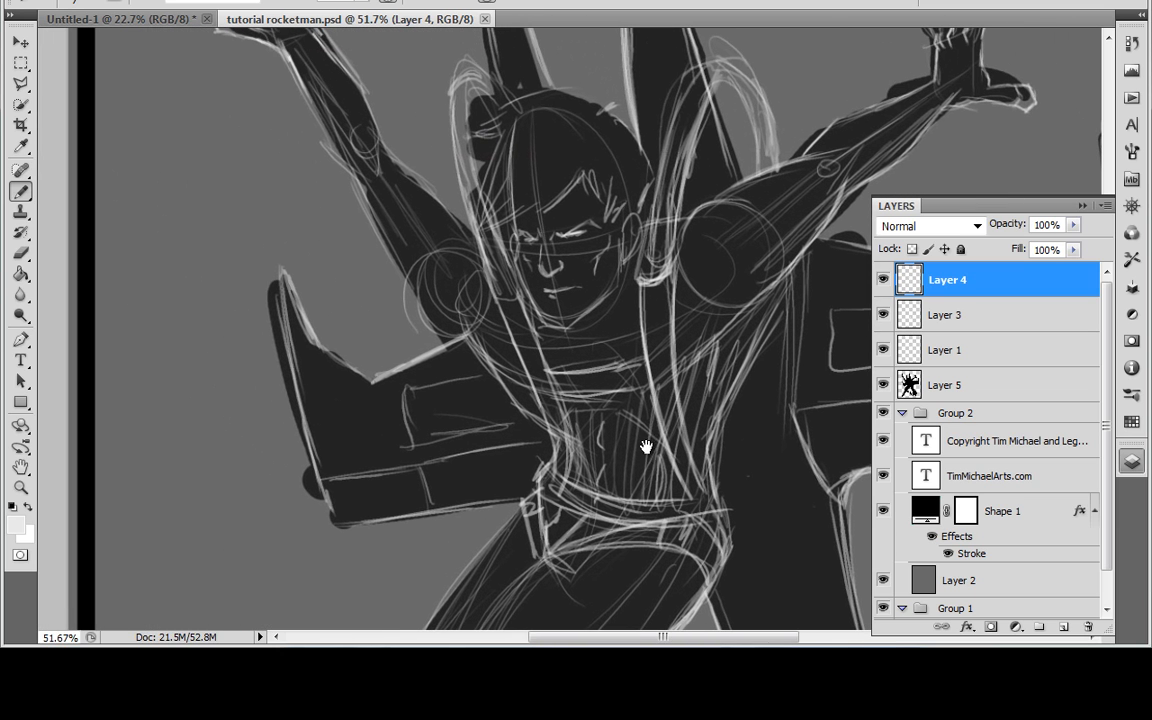
{"action": "scroll", "coordinate": [627, 404], "scroll_direction": "up", "scroll_amount": 5}
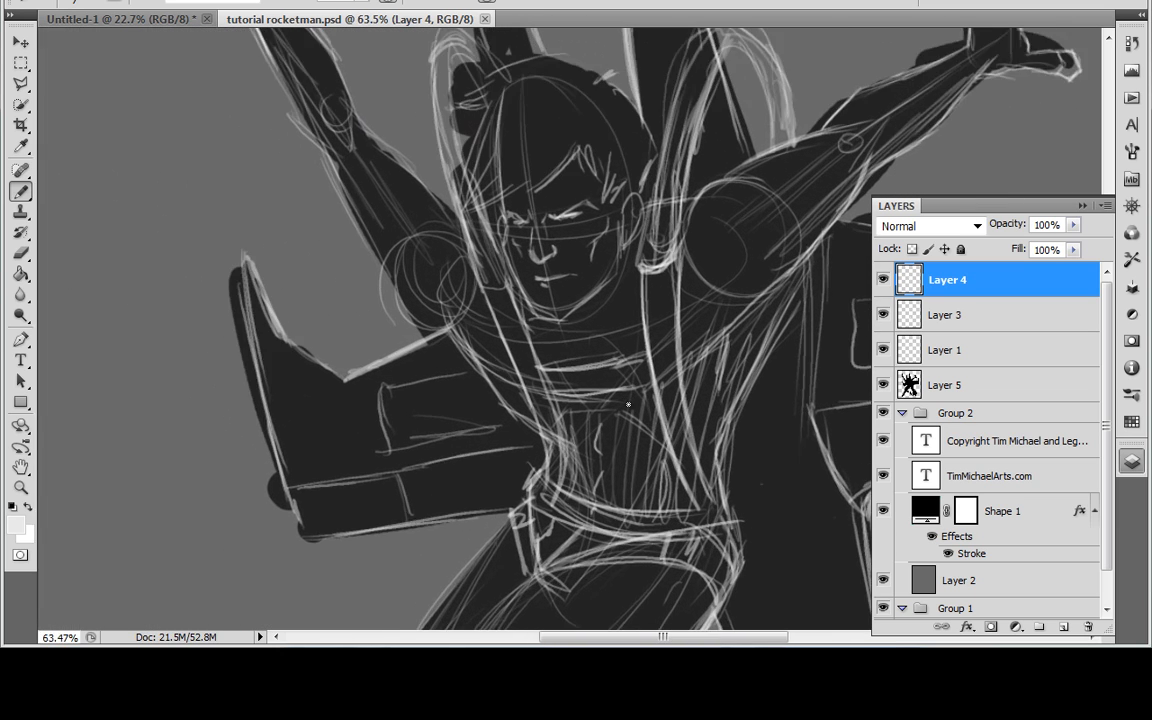
{"action": "left_click_drag", "start_coordinate": [555, 292], "coordinate": [624, 387]}
{"action": "scroll", "coordinate": [572, 479], "scroll_direction": "up", "scroll_amount": 1}
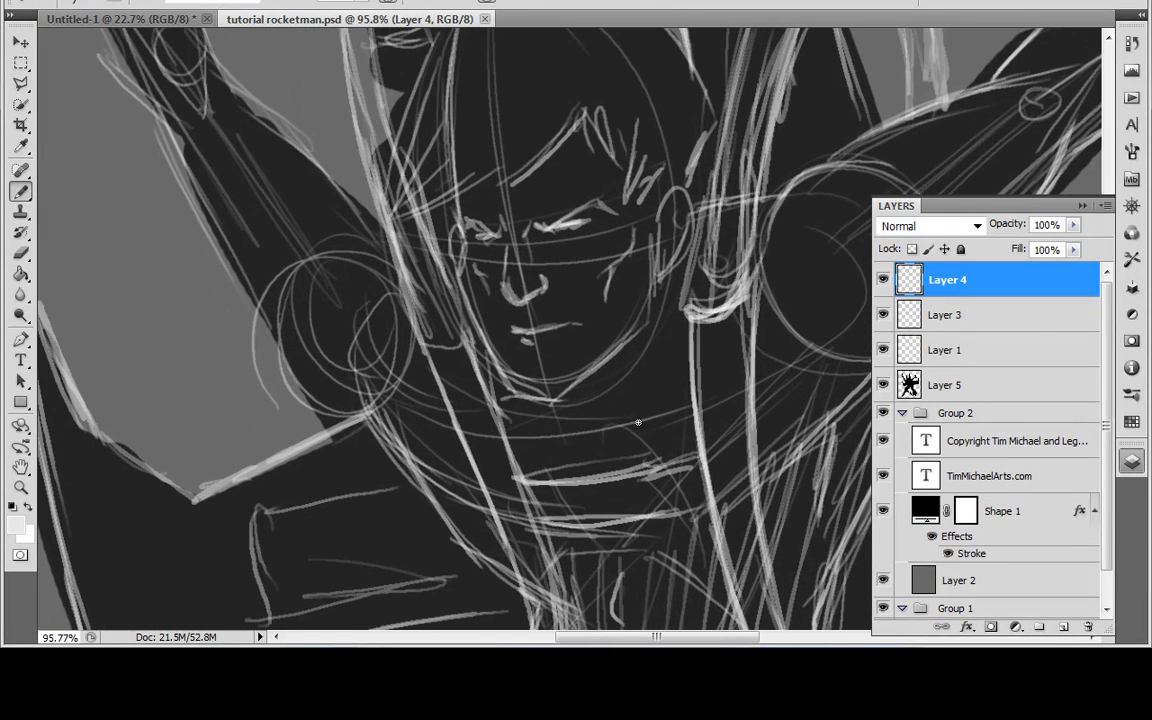
{"action": "scroll", "coordinate": [638, 422], "scroll_direction": "down", "scroll_amount": 6}
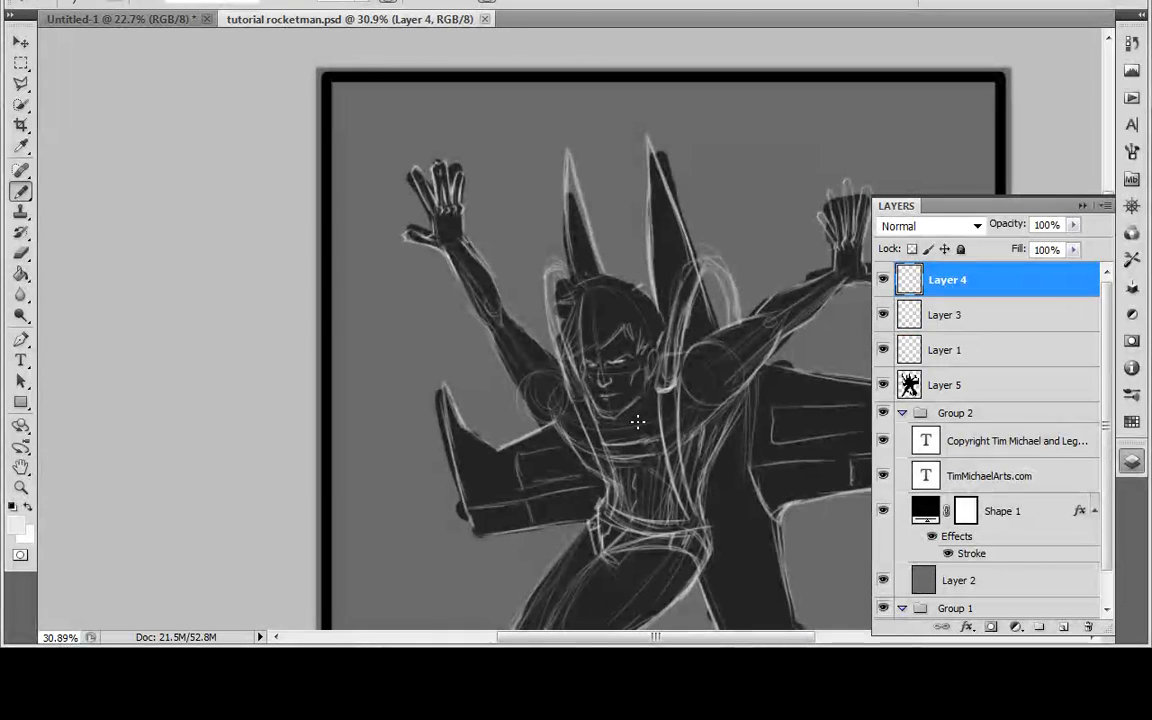
{"action": "left_click", "coordinate": [1079, 205]}
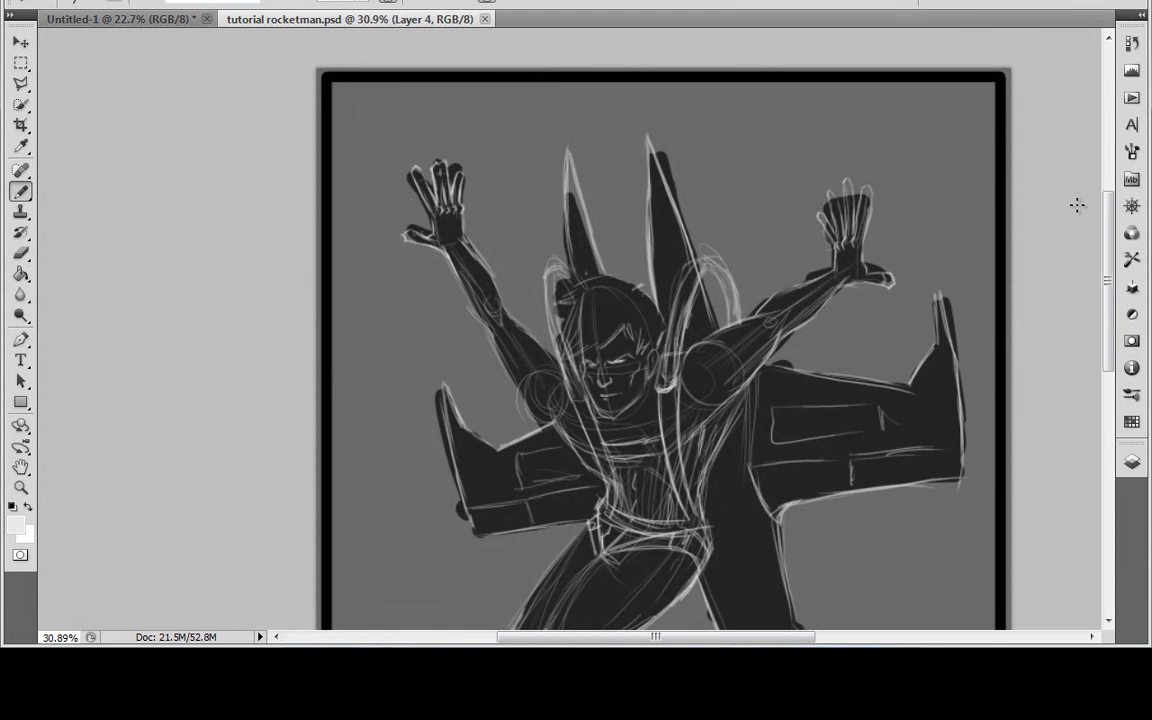
{"action": "mouse_move", "coordinate": [860, 456]}
{"action": "left_mouse_down"}
{"action": "mouse_move", "coordinate": [771, 332]}
{"action": "mouse_move", "coordinate": [766, 401]}
{"action": "left_mouse_up"}
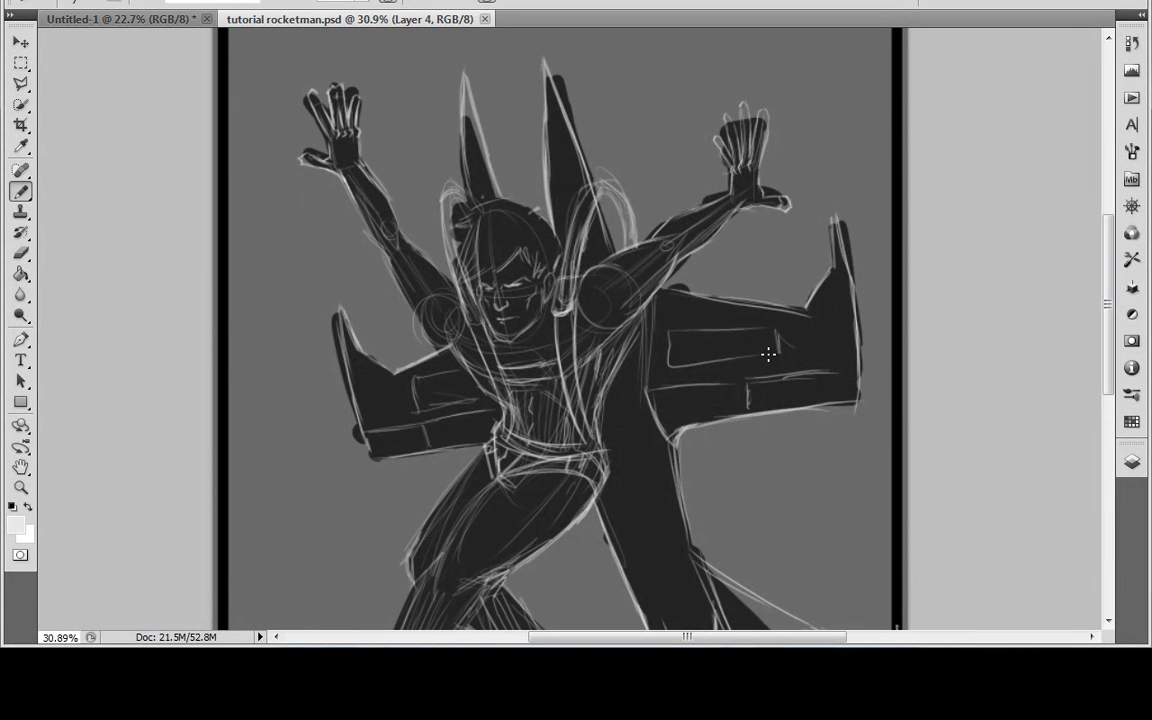
{"action": "scroll", "coordinate": [753, 514], "scroll_direction": "up", "scroll_amount": 3}
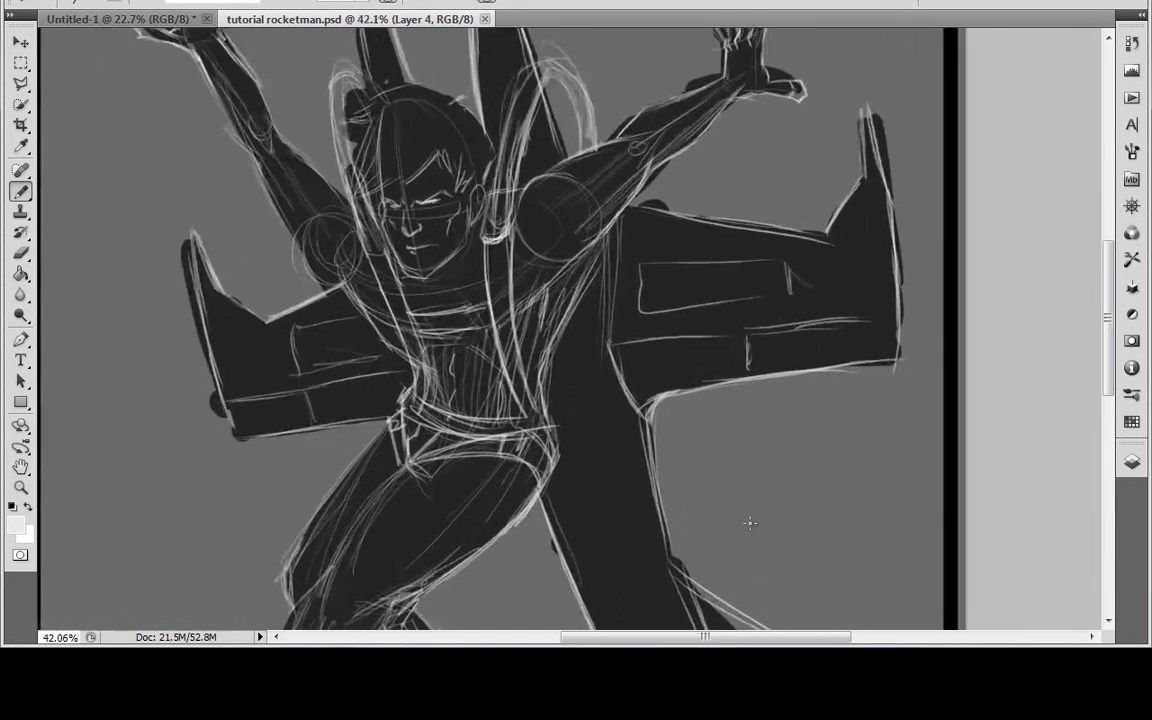
{"action": "left_click_drag", "start_coordinate": [560, 343], "coordinate": [718, 522]}
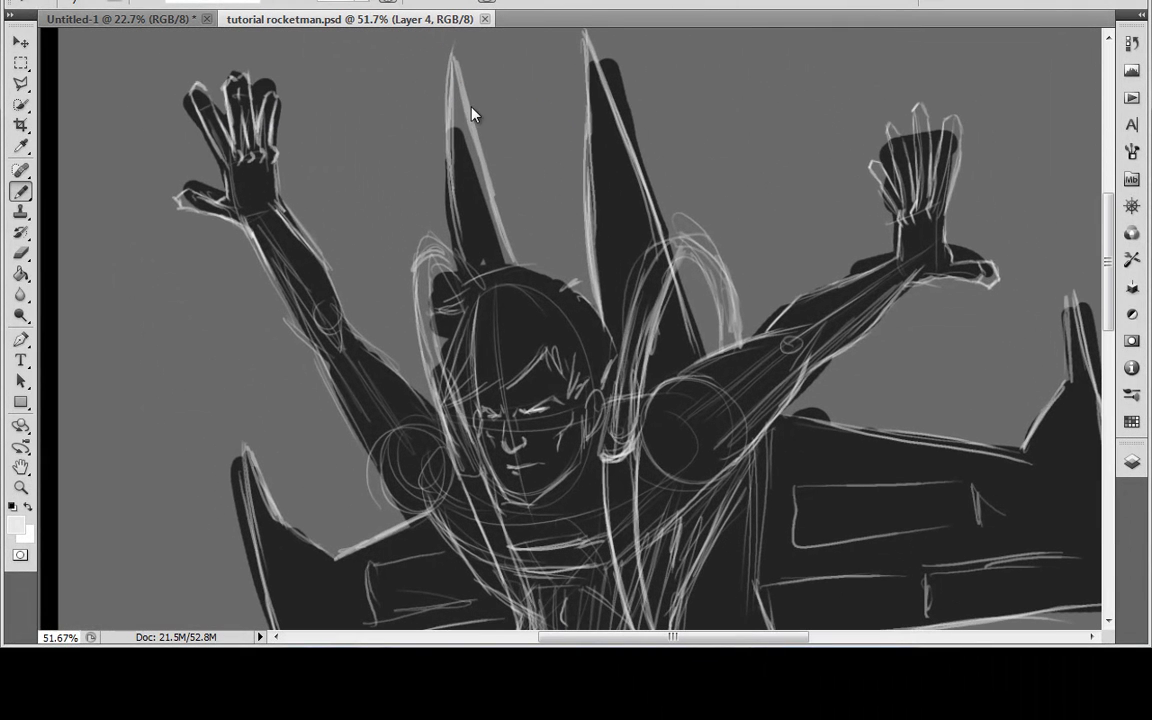
Step: Set the foreground colour to black and switch to the Brush tool with Layer 5 active
{"action": "left_click", "coordinate": [11, 525]}
{"action": "type", "text": "0"}
{"action": "key", "text": "Return"}
{"action": "key", "text": "F7"}
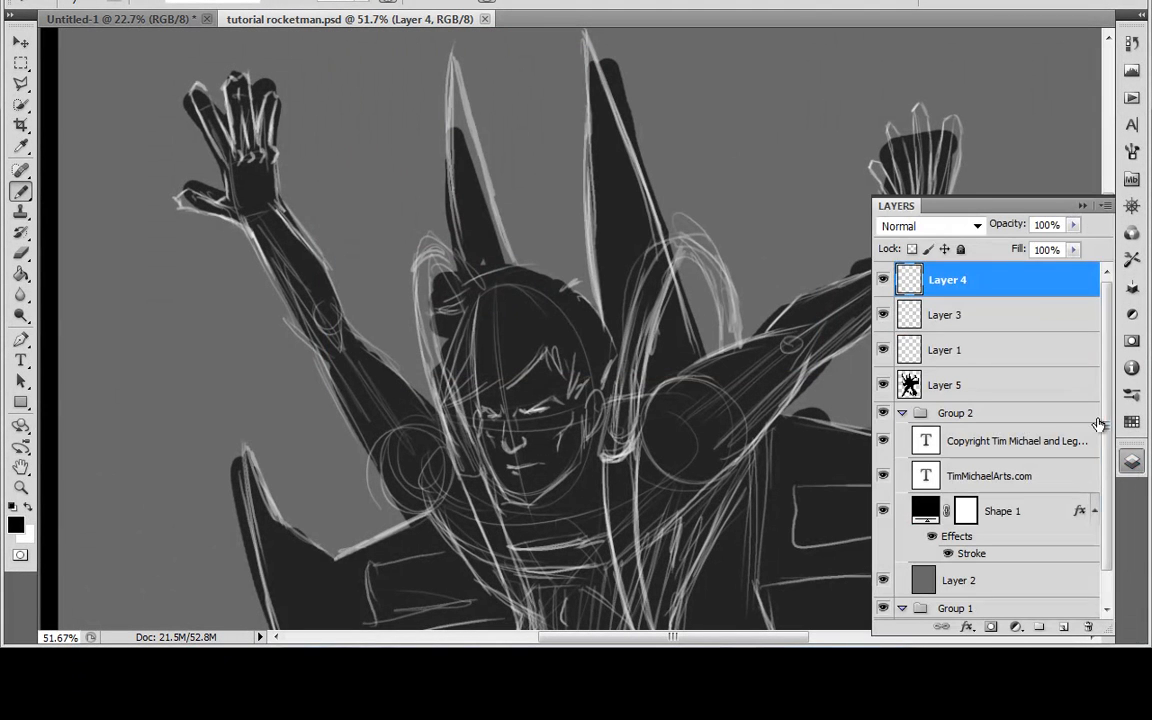
{"action": "left_click", "coordinate": [935, 385]}
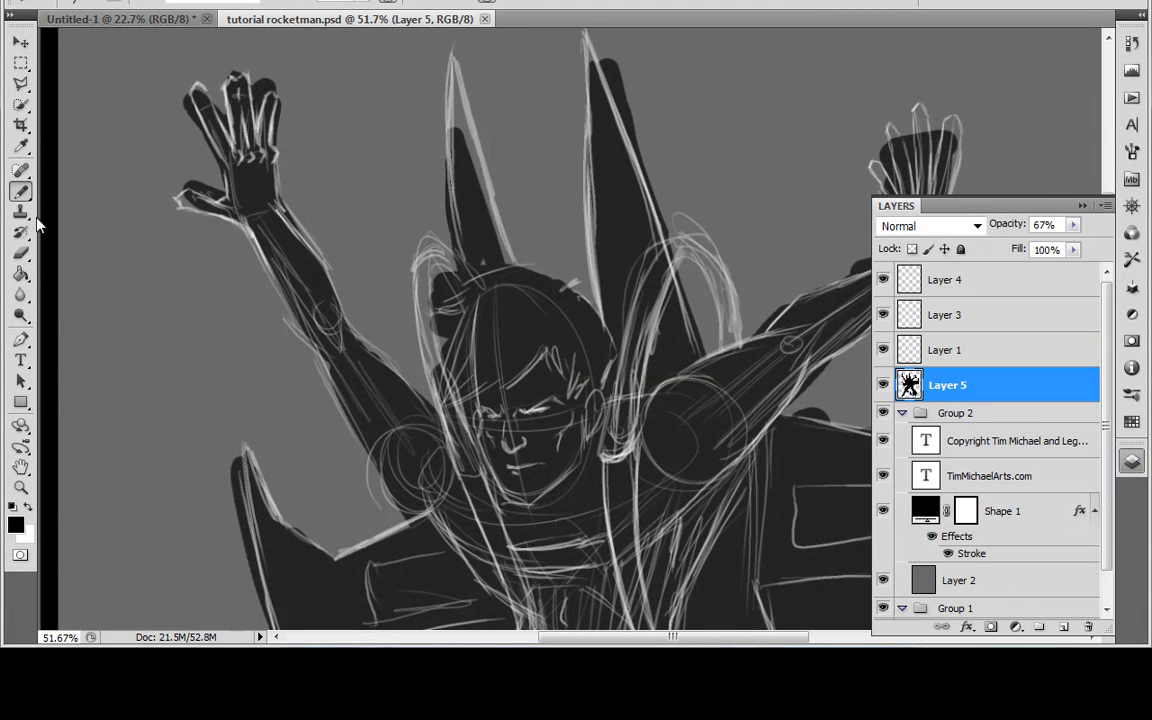
{"action": "right_click", "coordinate": [20, 190]}
{"action": "left_click", "coordinate": [122, 187]}
Step: Paint black on Layer 5 to fill the silhouette inside the upper fins and beside the helmet
{"action": "mouse_move", "coordinate": [463, 147]}
{"action": "left_mouse_down"}
{"action": "mouse_move", "coordinate": [457, 101]}
{"action": "mouse_move", "coordinate": [467, 175]}
{"action": "mouse_move", "coordinate": [455, 64]}
{"action": "mouse_move", "coordinate": [492, 213]}
{"action": "mouse_move", "coordinate": [467, 134]}
{"action": "mouse_move", "coordinate": [441, 412]}
{"action": "left_mouse_up"}
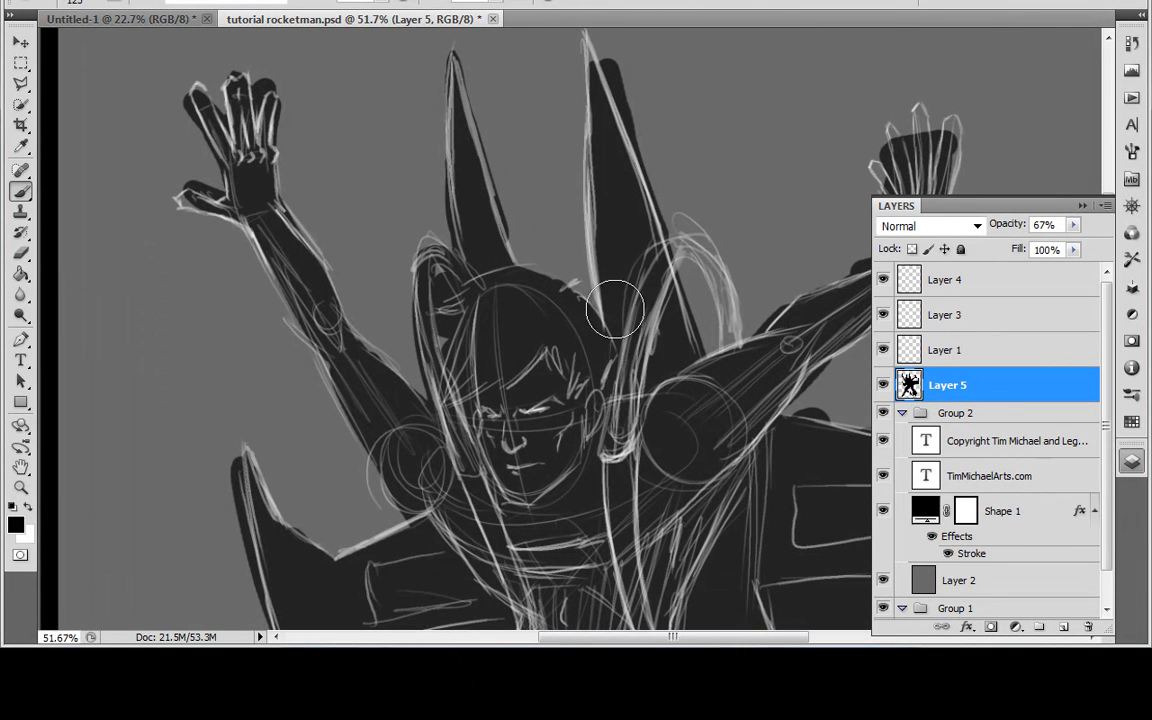
{"action": "mouse_move", "coordinate": [678, 537]}
{"action": "left_mouse_down"}
{"action": "mouse_move", "coordinate": [586, 342]}
{"action": "mouse_move", "coordinate": [489, 401]}
{"action": "mouse_move", "coordinate": [507, 484]}
{"action": "mouse_move", "coordinate": [555, 259]}
{"action": "left_mouse_up"}
{"action": "left_click_drag", "start_coordinate": [634, 500], "coordinate": [581, 345]}
{"action": "mouse_move", "coordinate": [675, 356]}
{"action": "left_mouse_down"}
{"action": "mouse_move", "coordinate": [599, 395]}
{"action": "mouse_move", "coordinate": [757, 333]}
{"action": "mouse_move", "coordinate": [538, 199]}
{"action": "mouse_move", "coordinate": [769, 339]}
{"action": "mouse_move", "coordinate": [613, 259]}
{"action": "mouse_move", "coordinate": [642, 358]}
{"action": "mouse_move", "coordinate": [696, 327]}
{"action": "mouse_move", "coordinate": [670, 290]}
{"action": "mouse_move", "coordinate": [610, 313]}
{"action": "left_mouse_up"}
{"action": "mouse_move", "coordinate": [749, 317]}
{"action": "left_mouse_down"}
{"action": "mouse_move", "coordinate": [759, 316]}
{"action": "mouse_move", "coordinate": [584, 226]}
{"action": "mouse_move", "coordinate": [658, 278]}
{"action": "left_mouse_up"}
{"action": "mouse_move", "coordinate": [496, 427]}
{"action": "left_mouse_down"}
{"action": "mouse_move", "coordinate": [545, 500]}
{"action": "mouse_move", "coordinate": [532, 495]}
{"action": "mouse_move", "coordinate": [594, 471]}
{"action": "left_mouse_up"}
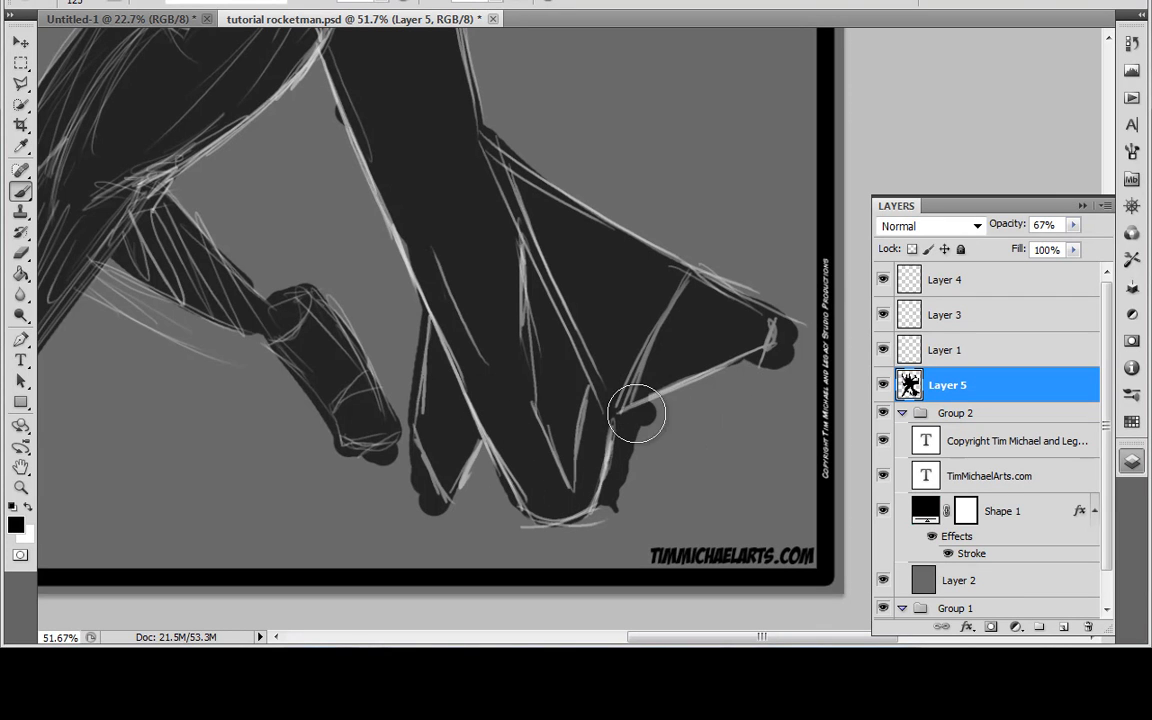
Step: Extend the black silhouette around the rocket's lower fins, its inner body edge, the legs and both boots
{"action": "mouse_move", "coordinate": [636, 413]}
{"action": "left_mouse_down"}
{"action": "mouse_move", "coordinate": [748, 369]}
{"action": "mouse_move", "coordinate": [777, 319]}
{"action": "left_mouse_up"}
{"action": "mouse_move", "coordinate": [442, 426]}
{"action": "left_mouse_down"}
{"action": "mouse_move", "coordinate": [453, 483]}
{"action": "mouse_move", "coordinate": [408, 415]}
{"action": "mouse_move", "coordinate": [411, 314]}
{"action": "mouse_move", "coordinate": [292, 72]}
{"action": "left_mouse_up"}
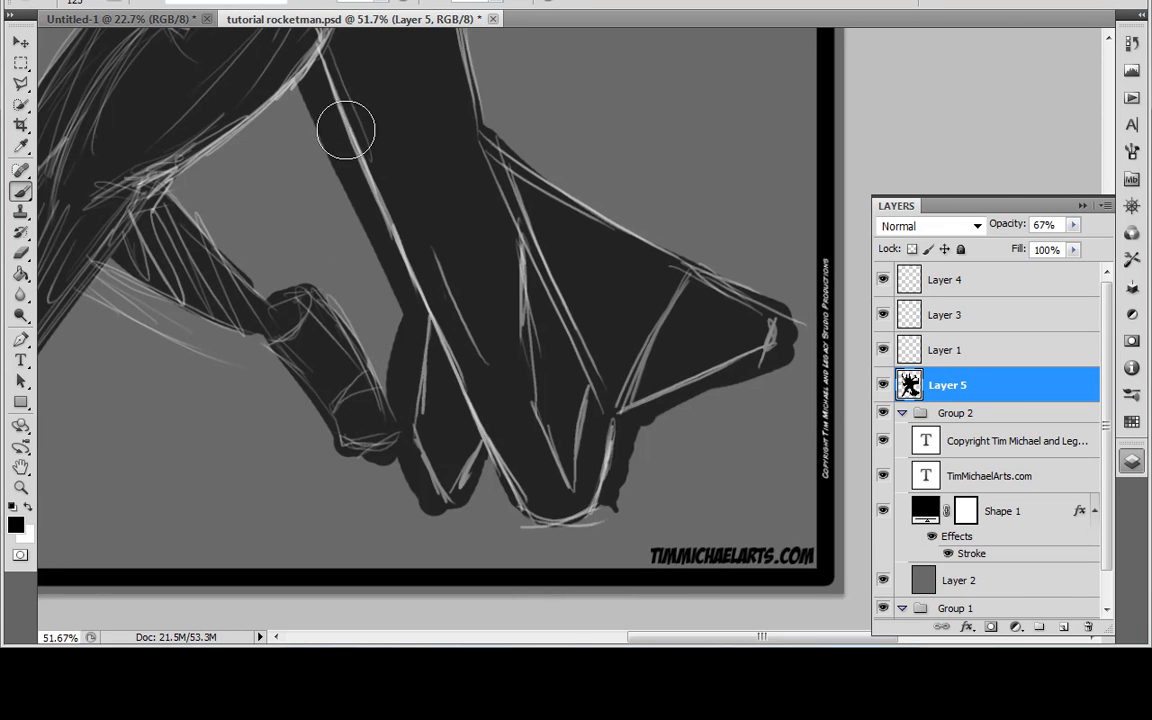
{"action": "left_click_drag", "start_coordinate": [345, 130], "coordinate": [511, 180]}
{"action": "mouse_move", "coordinate": [514, 70]}
{"action": "left_mouse_down"}
{"action": "mouse_move", "coordinate": [324, 221]}
{"action": "mouse_move", "coordinate": [337, 217]}
{"action": "left_mouse_up"}
{"action": "mouse_move", "coordinate": [311, 262]}
{"action": "left_mouse_down"}
{"action": "mouse_move", "coordinate": [329, 342]}
{"action": "mouse_move", "coordinate": [380, 360]}
{"action": "mouse_move", "coordinate": [441, 354]}
{"action": "mouse_move", "coordinate": [341, 268]}
{"action": "mouse_move", "coordinate": [448, 358]}
{"action": "left_mouse_up"}
{"action": "left_click_drag", "start_coordinate": [242, 391], "coordinate": [396, 331]}
{"action": "left_click_drag", "start_coordinate": [335, 412], "coordinate": [315, 380]}
{"action": "mouse_move", "coordinate": [171, 505]}
{"action": "left_mouse_down"}
{"action": "mouse_move", "coordinate": [285, 344]}
{"action": "mouse_move", "coordinate": [266, 402]}
{"action": "left_mouse_up"}
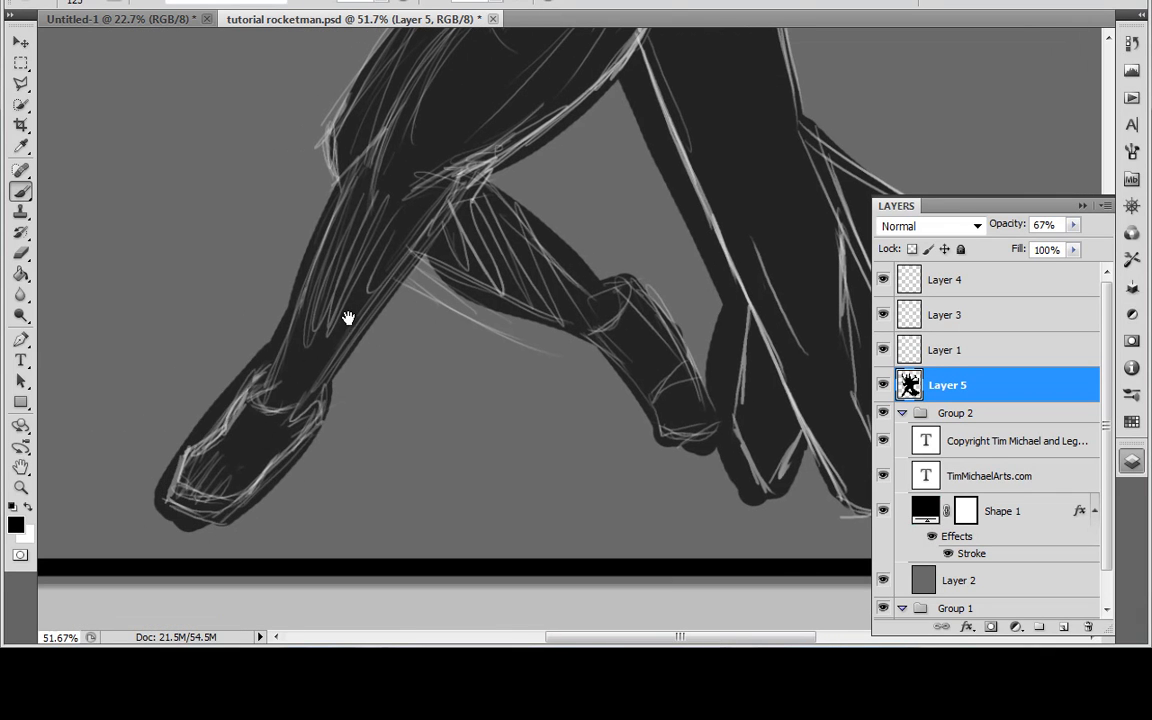
Step: Fill out the black silhouette around the left wing, the raised left arm and hand, and the curved tube by the shoulder
{"action": "left_click_drag", "start_coordinate": [350, 319], "coordinate": [285, 600]}
{"action": "mouse_move", "coordinate": [289, 488]}
{"action": "left_mouse_down"}
{"action": "mouse_move", "coordinate": [252, 468]}
{"action": "mouse_move", "coordinate": [342, 342]}
{"action": "mouse_move", "coordinate": [384, 305]}
{"action": "mouse_move", "coordinate": [335, 397]}
{"action": "mouse_move", "coordinate": [417, 349]}
{"action": "mouse_move", "coordinate": [371, 292]}
{"action": "mouse_move", "coordinate": [187, 330]}
{"action": "mouse_move", "coordinate": [148, 240]}
{"action": "mouse_move", "coordinate": [130, 42]}
{"action": "mouse_move", "coordinate": [130, 74]}
{"action": "mouse_move", "coordinate": [162, 127]}
{"action": "mouse_move", "coordinate": [236, 177]}
{"action": "mouse_move", "coordinate": [308, 128]}
{"action": "left_mouse_up"}
{"action": "mouse_move", "coordinate": [348, 188]}
{"action": "left_mouse_down"}
{"action": "mouse_move", "coordinate": [423, 345]}
{"action": "mouse_move", "coordinate": [466, 495]}
{"action": "left_mouse_up"}
{"action": "mouse_move", "coordinate": [346, 350]}
{"action": "left_mouse_down"}
{"action": "mouse_move", "coordinate": [262, 157]}
{"action": "mouse_move", "coordinate": [263, 134]}
{"action": "mouse_move", "coordinate": [270, 160]}
{"action": "mouse_move", "coordinate": [190, 120]}
{"action": "mouse_move", "coordinate": [229, 128]}
{"action": "mouse_move", "coordinate": [245, 167]}
{"action": "mouse_move", "coordinate": [247, 97]}
{"action": "mouse_move", "coordinate": [231, 83]}
{"action": "mouse_move", "coordinate": [290, 88]}
{"action": "mouse_move", "coordinate": [327, 216]}
{"action": "mouse_move", "coordinate": [396, 333]}
{"action": "mouse_move", "coordinate": [479, 420]}
{"action": "mouse_move", "coordinate": [479, 293]}
{"action": "left_mouse_up"}
{"action": "mouse_move", "coordinate": [523, 346]}
{"action": "left_mouse_down"}
{"action": "mouse_move", "coordinate": [470, 337]}
{"action": "mouse_move", "coordinate": [413, 373]}
{"action": "left_mouse_up"}
{"action": "mouse_move", "coordinate": [372, 196]}
{"action": "left_mouse_down"}
{"action": "mouse_move", "coordinate": [378, 108]}
{"action": "mouse_move", "coordinate": [397, 155]}
{"action": "left_mouse_up"}
{"action": "mouse_move", "coordinate": [520, 281]}
{"action": "left_mouse_down"}
{"action": "mouse_move", "coordinate": [495, 60]}
{"action": "mouse_move", "coordinate": [596, 348]}
{"action": "left_mouse_up"}
{"action": "left_click_drag", "start_coordinate": [520, 310], "coordinate": [508, 208]}
{"action": "mouse_move", "coordinate": [528, 125]}
{"action": "left_mouse_down"}
{"action": "mouse_move", "coordinate": [585, 200]}
{"action": "mouse_move", "coordinate": [597, 148]}
{"action": "left_mouse_up"}
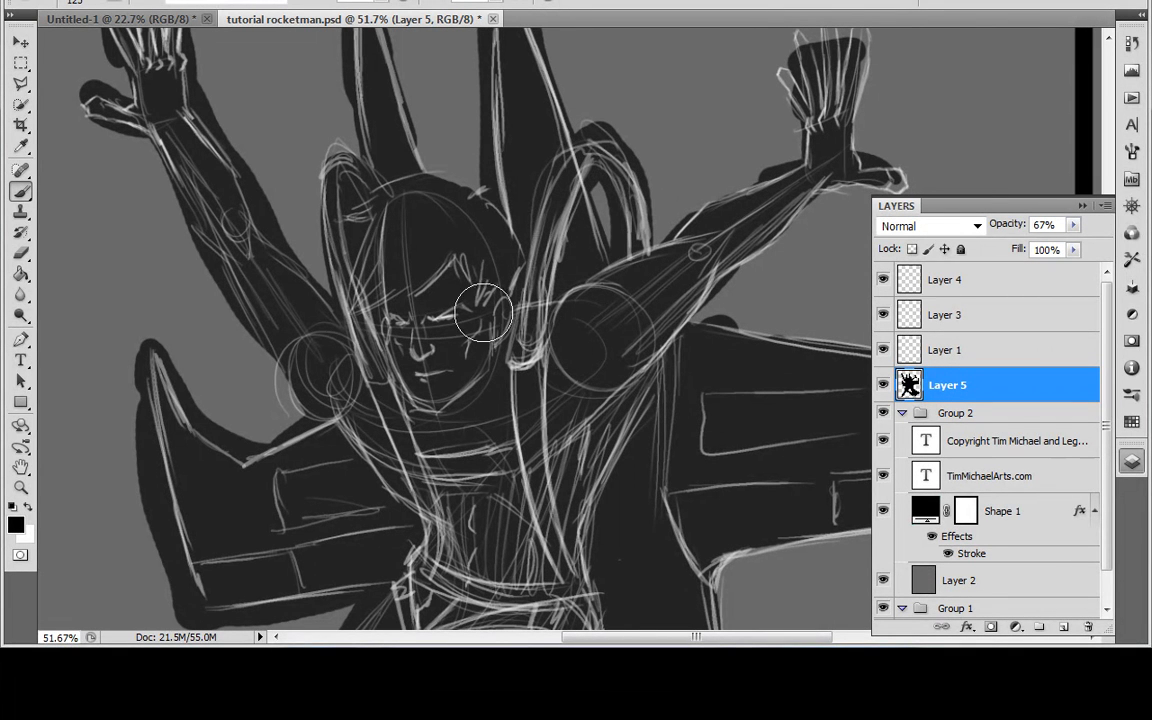
{"action": "left_click_drag", "start_coordinate": [677, 432], "coordinate": [680, 290]}
{"action": "mouse_move", "coordinate": [688, 470]}
{"action": "left_mouse_down"}
{"action": "mouse_move", "coordinate": [687, 383]}
{"action": "mouse_move", "coordinate": [653, 422]}
{"action": "mouse_move", "coordinate": [648, 480]}
{"action": "left_mouse_up"}
{"action": "mouse_move", "coordinate": [687, 352]}
{"action": "left_mouse_down"}
{"action": "mouse_move", "coordinate": [663, 430]}
{"action": "mouse_move", "coordinate": [740, 465]}
{"action": "left_mouse_up"}
Step: Lower the opacity of the silhouette on Layer 5 to 36%
{"action": "left_click", "coordinate": [982, 348]}
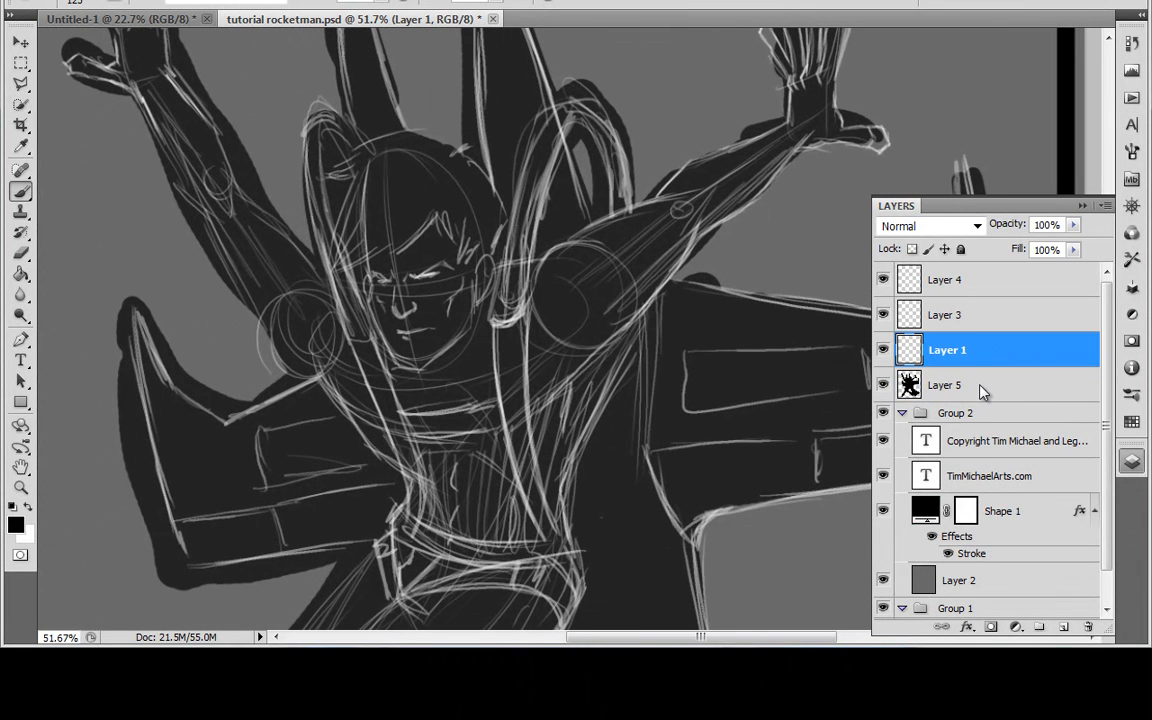
{"action": "left_click", "coordinate": [1003, 376]}
{"action": "left_click", "coordinate": [1072, 228]}
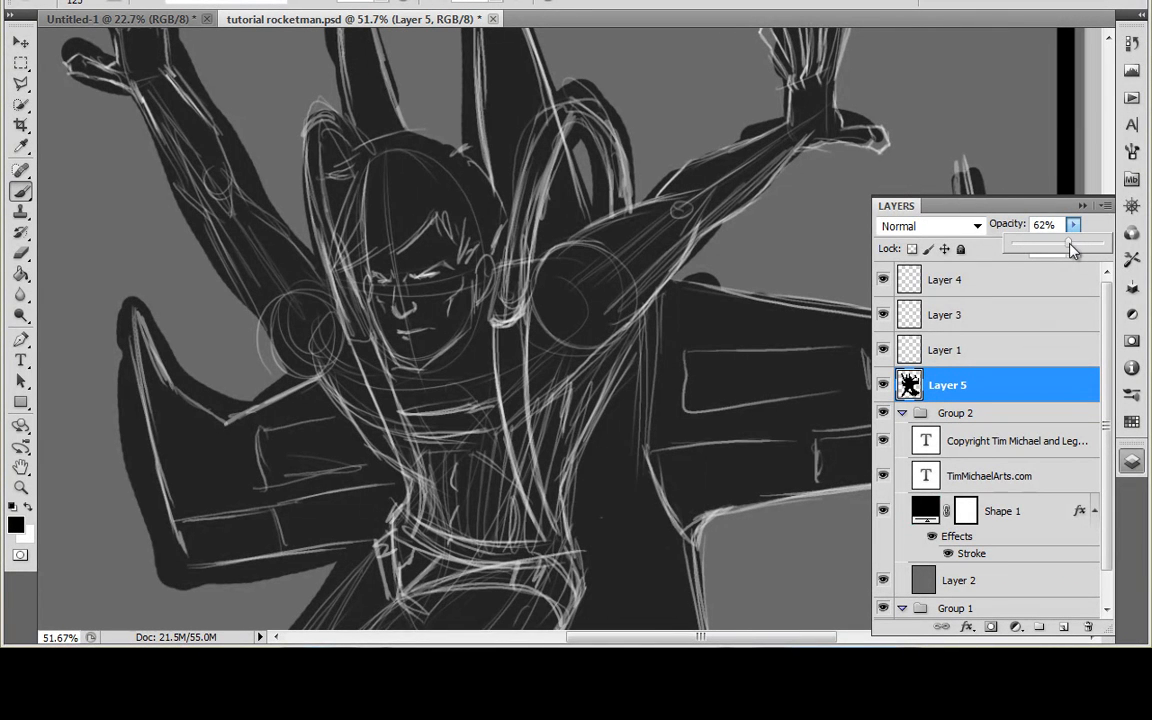
{"action": "left_click_drag", "start_coordinate": [1052, 256], "coordinate": [1058, 256]}
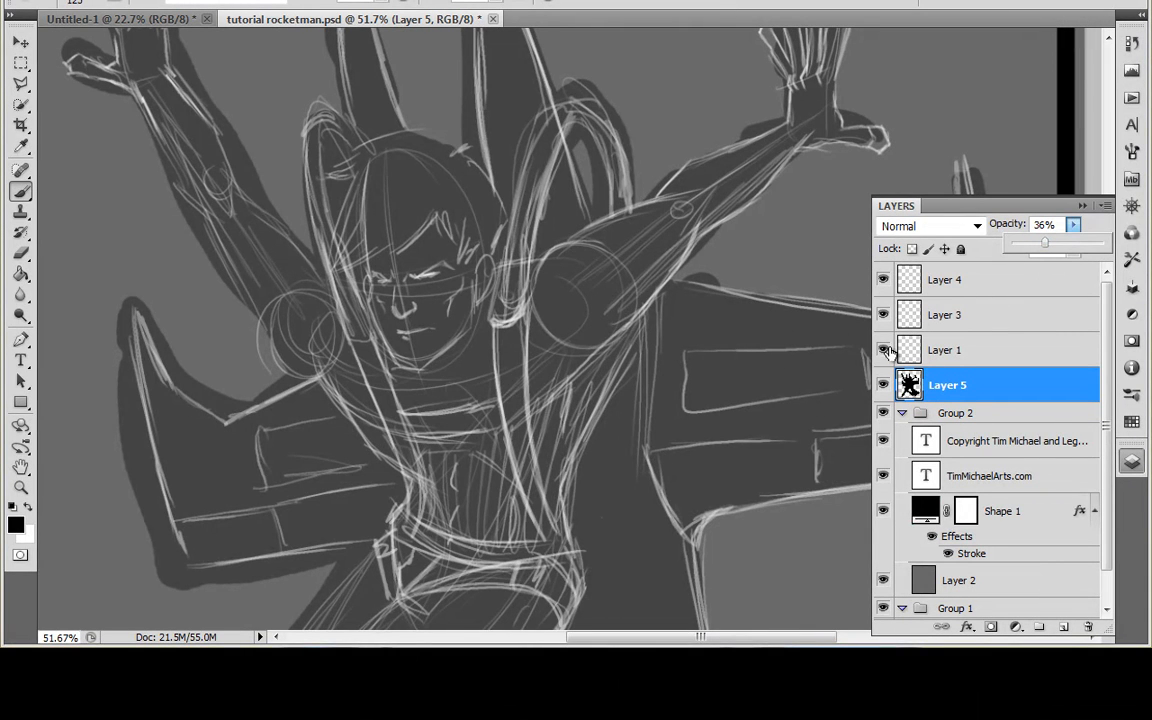
Step: Check the silhouette on its own by temporarily hiding Layers 1, 3 and 4
{"action": "left_click_drag", "start_coordinate": [883, 350], "coordinate": [883, 280]}
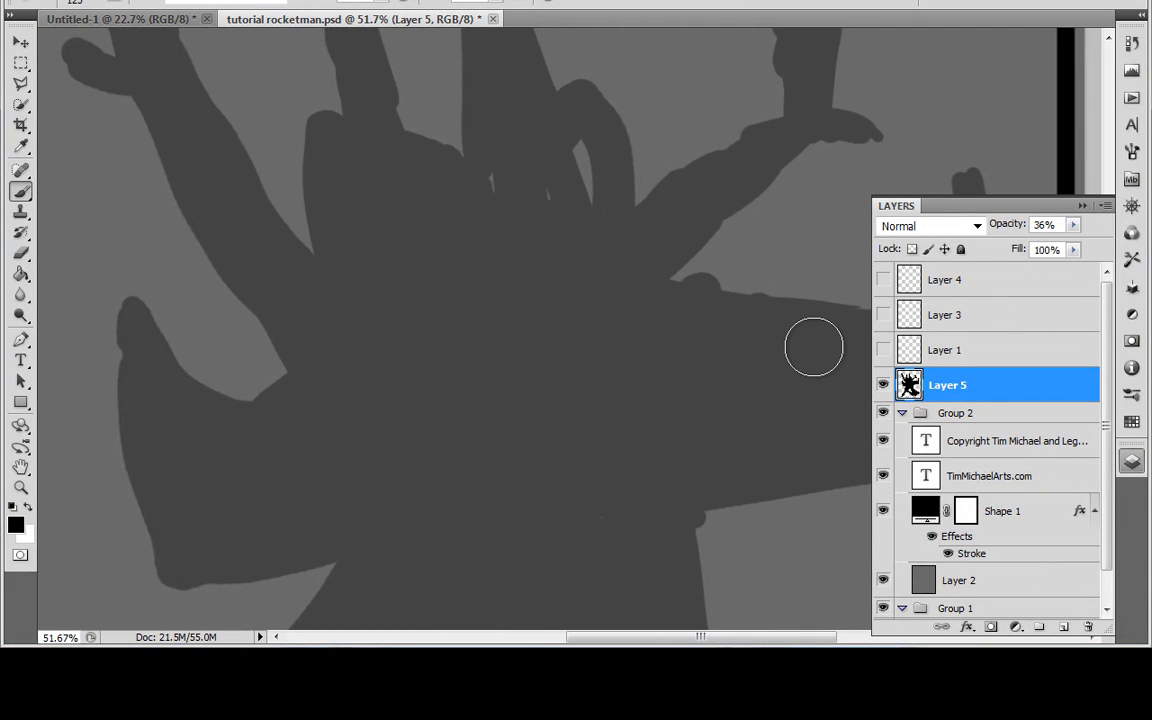
{"action": "scroll", "coordinate": [813, 347], "scroll_direction": "down", "scroll_amount": 3}
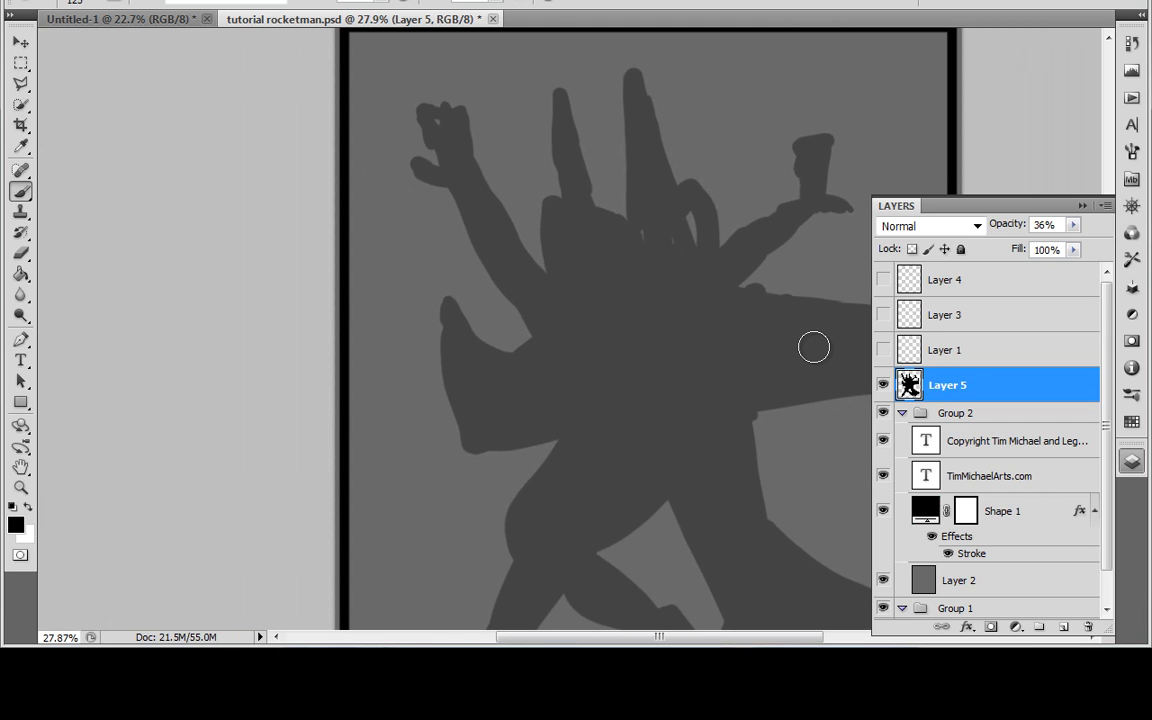
{"action": "scroll", "coordinate": [813, 347], "scroll_direction": "up", "scroll_amount": 5}
{"action": "left_click_drag", "start_coordinate": [883, 350], "coordinate": [883, 280]}
Step: Reduce the opacity of Layer 1 to 65% and of Layer 3 to 43%
{"action": "left_click", "coordinate": [933, 350]}
{"action": "mouse_move", "coordinate": [1073, 229]}
{"action": "left_mouse_down"}
{"action": "mouse_move", "coordinate": [1031, 242]}
{"action": "mouse_move", "coordinate": [1039, 258]}
{"action": "left_mouse_up"}
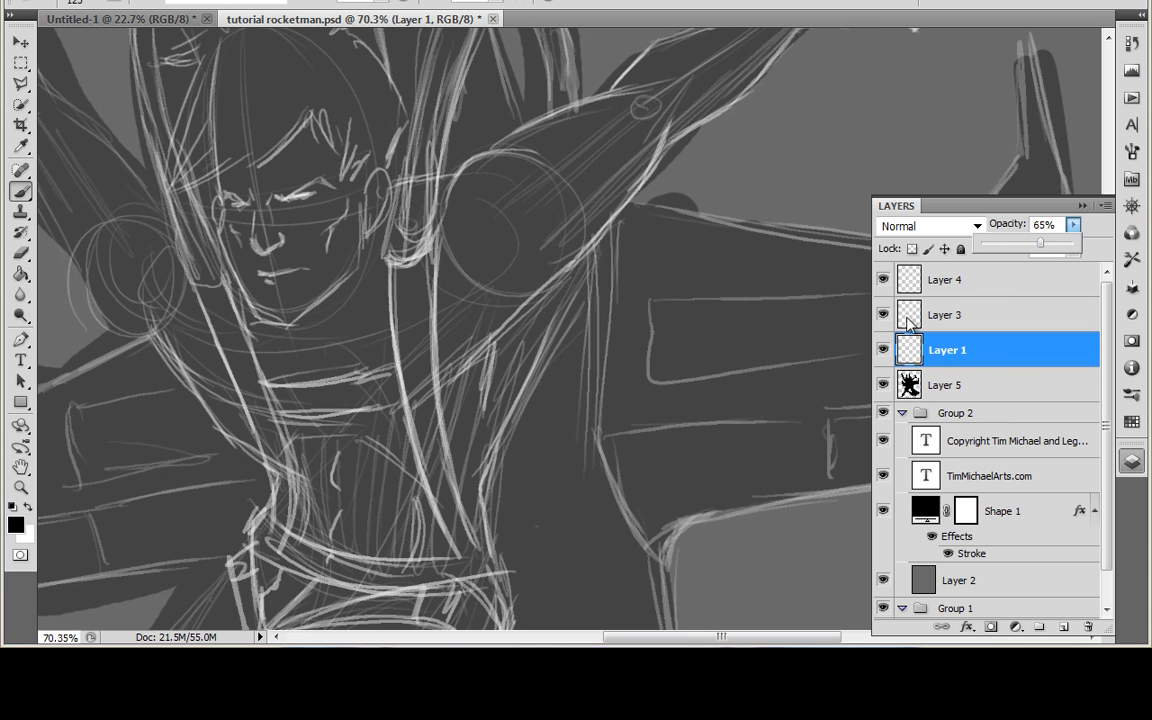
{"action": "left_click", "coordinate": [904, 318]}
{"action": "left_click", "coordinate": [1073, 225]}
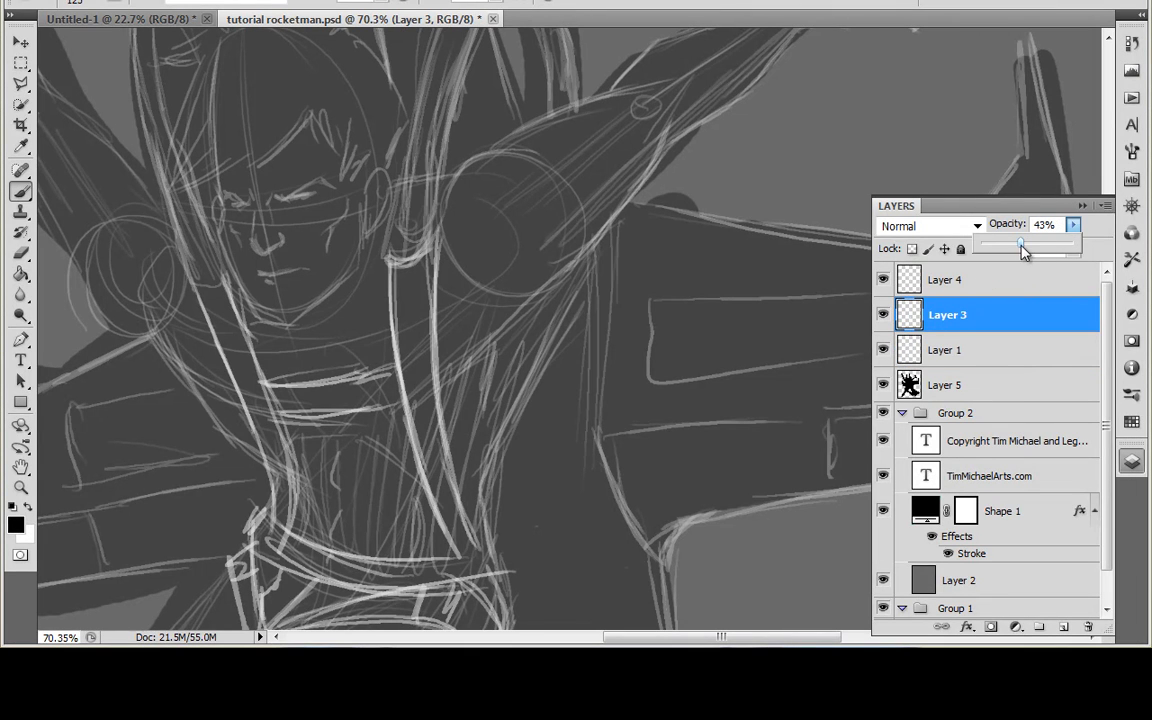
Step: Set the opacity of Layer 4 to 40% and of Layer 1 to 42%
{"action": "left_click", "coordinate": [990, 279]}
{"action": "left_click", "coordinate": [1073, 225]}
{"action": "left_click_drag", "start_coordinate": [1020, 255], "coordinate": [1005, 270]}
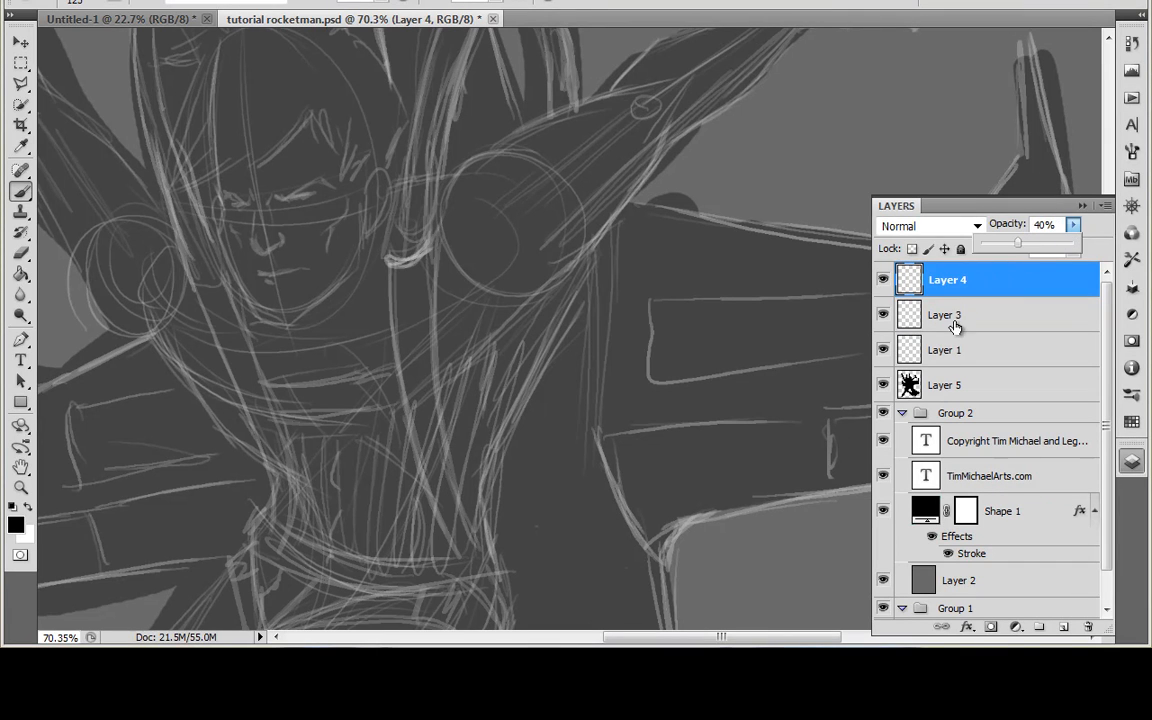
{"action": "left_click", "coordinate": [958, 350]}
{"action": "left_click", "coordinate": [1073, 225]}
{"action": "left_click_drag", "start_coordinate": [1059, 250], "coordinate": [1058, 258]}
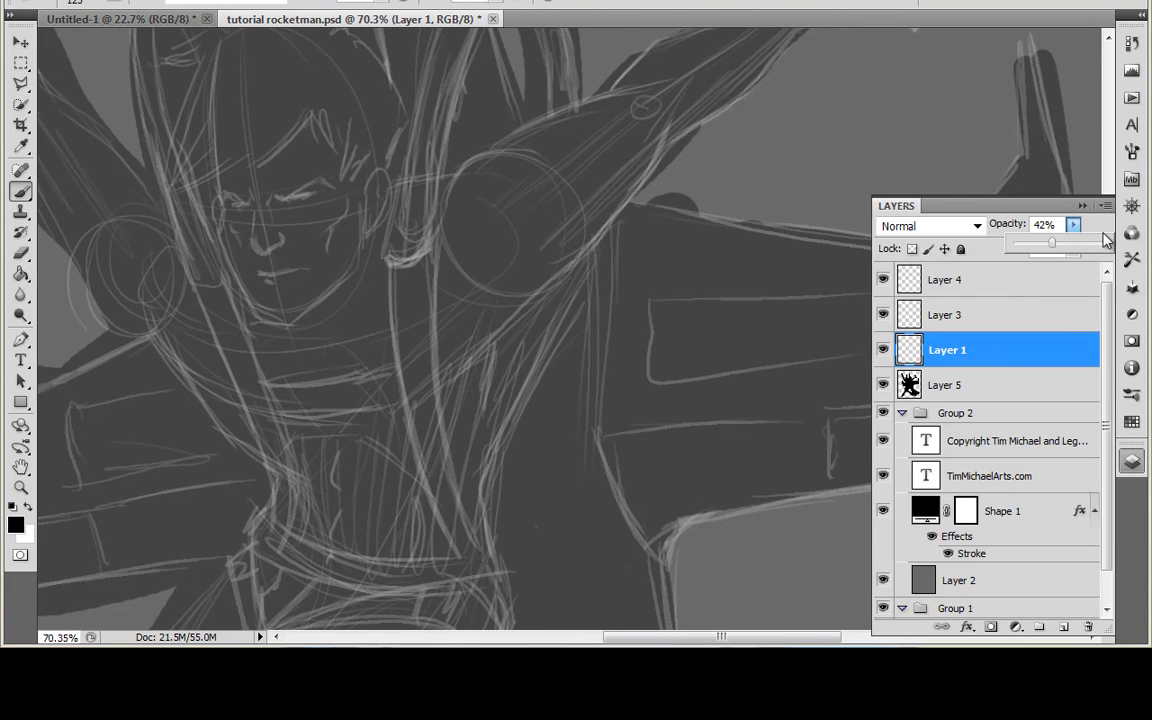
Step: Examine the faded sketch over the silhouette, from the torso details to the full composition
{"action": "left_click", "coordinate": [1082, 206]}
{"action": "left_click_drag", "start_coordinate": [875, 385], "coordinate": [1025, 305]}
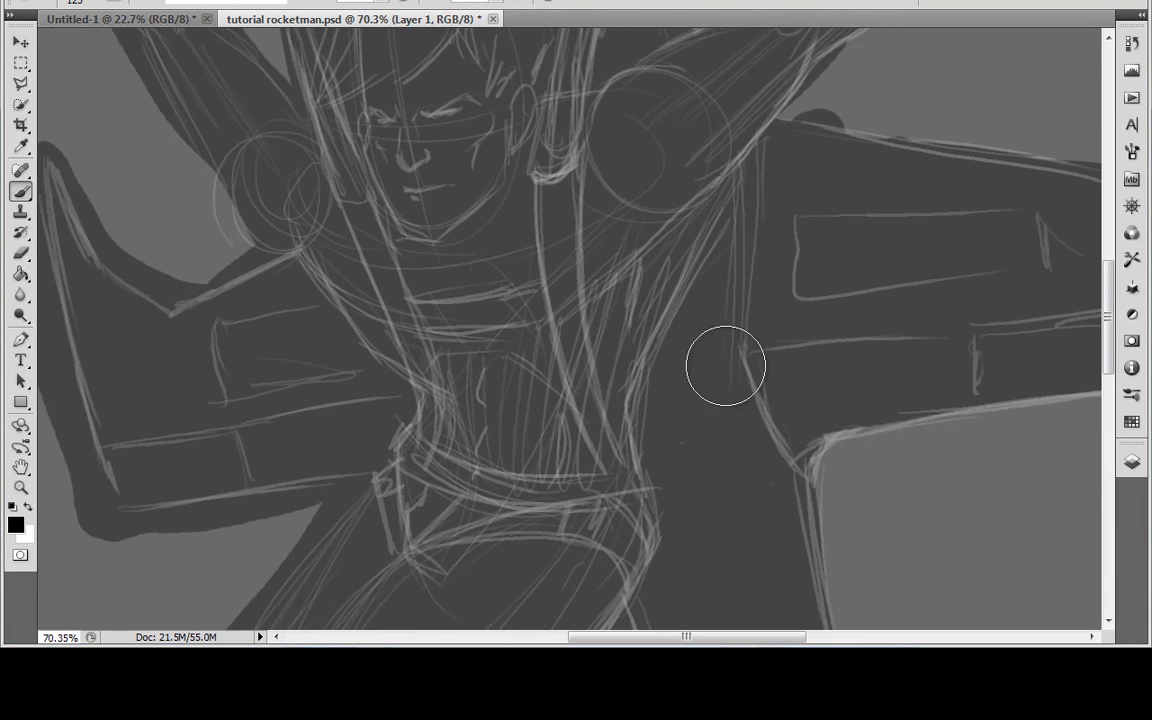
{"action": "left_click_drag", "start_coordinate": [745, 377], "coordinate": [746, 395]}
{"action": "scroll", "coordinate": [721, 430], "scroll_direction": "up", "scroll_amount": 5}
{"action": "key", "text": "["}
{"action": "key", "text": "["}
{"action": "scroll", "coordinate": [719, 435], "scroll_direction": "down", "scroll_amount": 5}
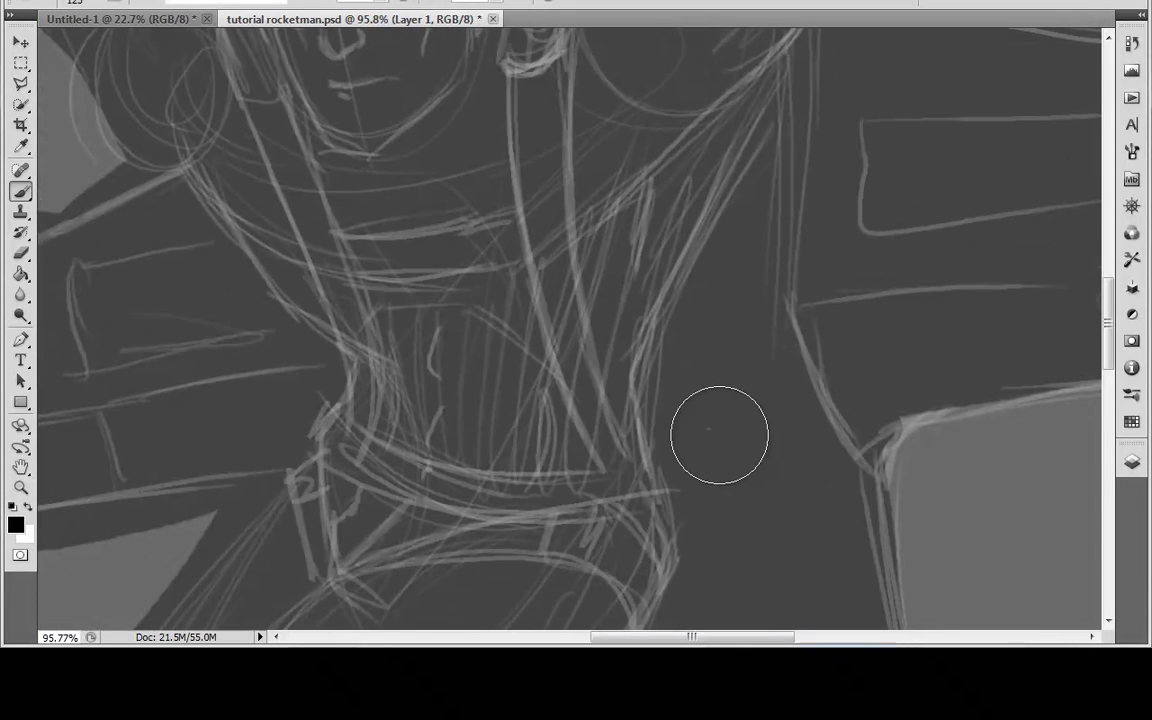
{"action": "scroll", "coordinate": [726, 428], "scroll_direction": "down", "scroll_amount": 3}
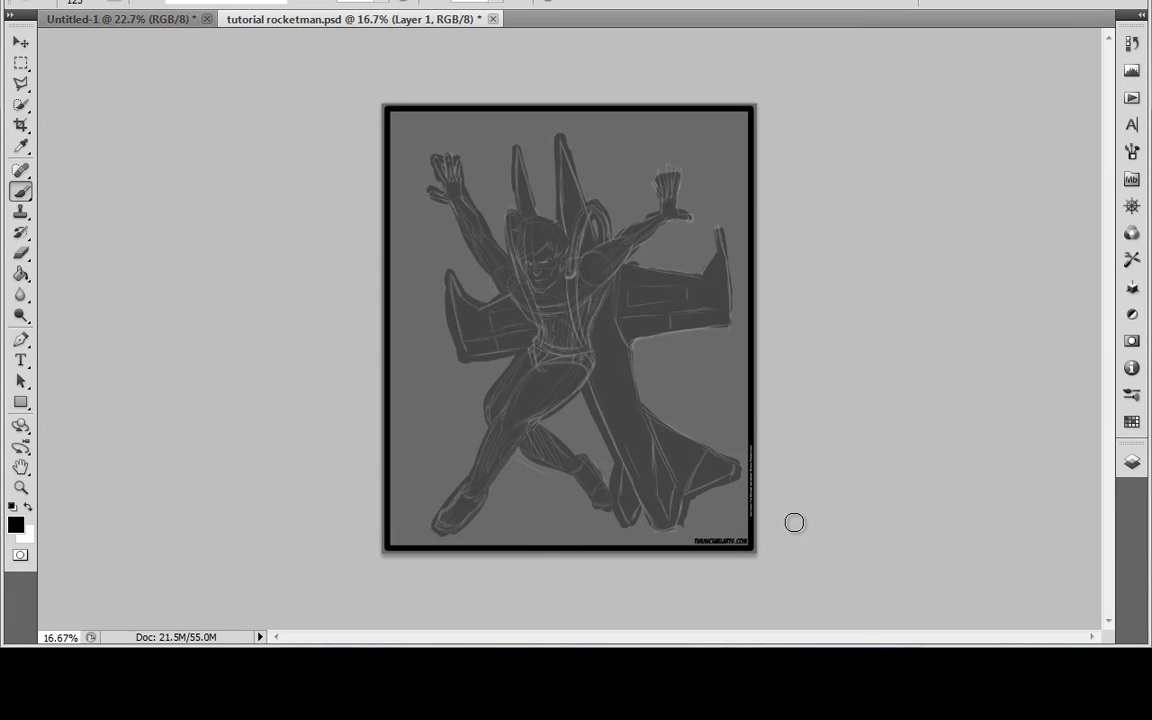
{"action": "scroll", "coordinate": [794, 522], "scroll_direction": "up", "scroll_amount": 5}
{"action": "left_click_drag", "start_coordinate": [344, 245], "coordinate": [540, 424]}
{"action": "scroll", "coordinate": [545, 417], "scroll_direction": "up", "scroll_amount": 3}
{"action": "left_click_drag", "start_coordinate": [457, 316], "coordinate": [548, 463]}
{"action": "scroll", "coordinate": [543, 474], "scroll_direction": "up", "scroll_amount": 1}
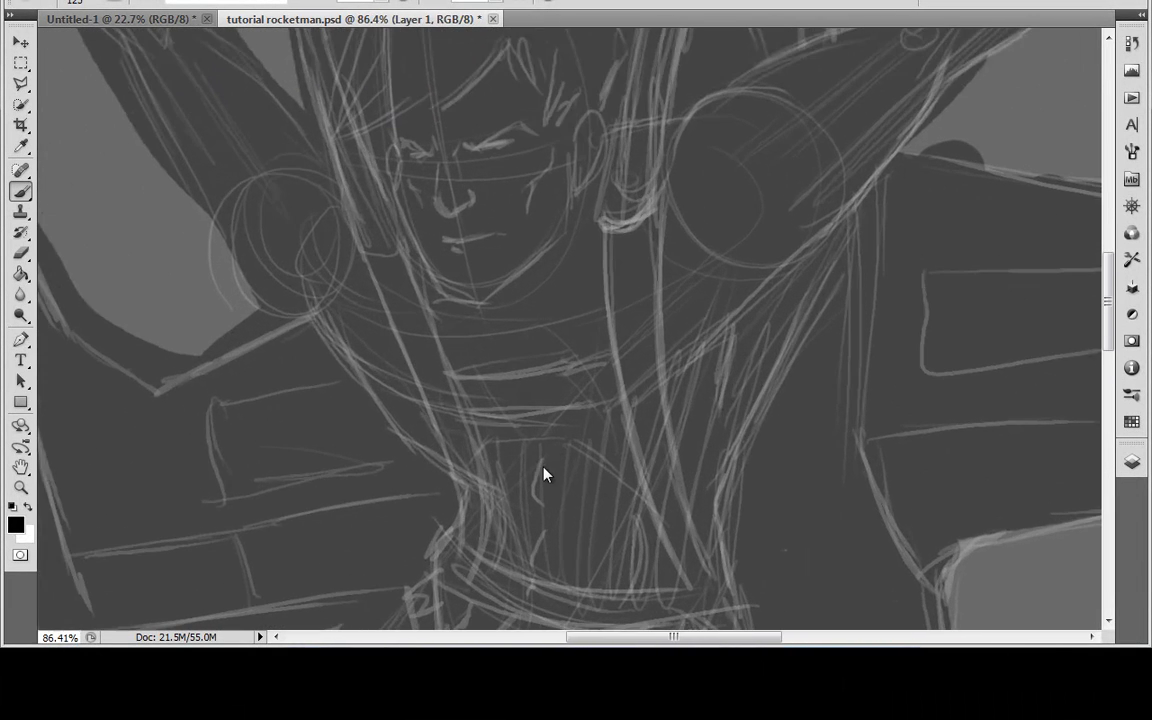
Step: Add a new empty layer above Layer 4
{"action": "left_click", "coordinate": [15, 525]}
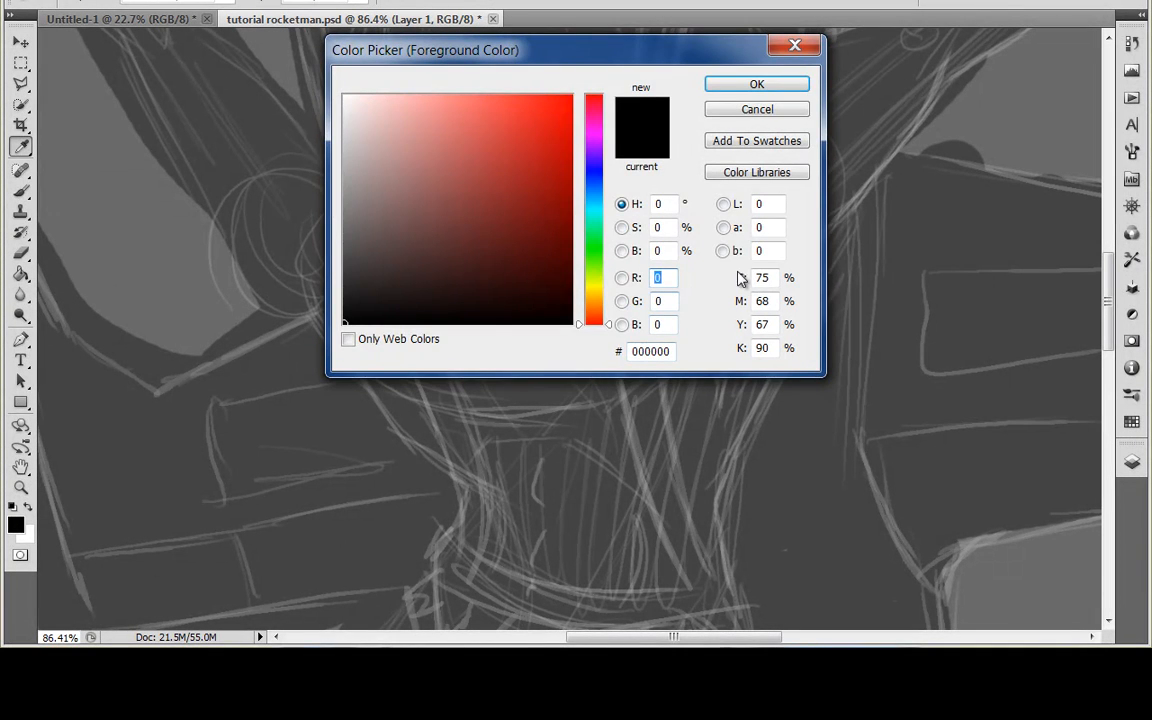
{"action": "left_click", "coordinate": [766, 110]}
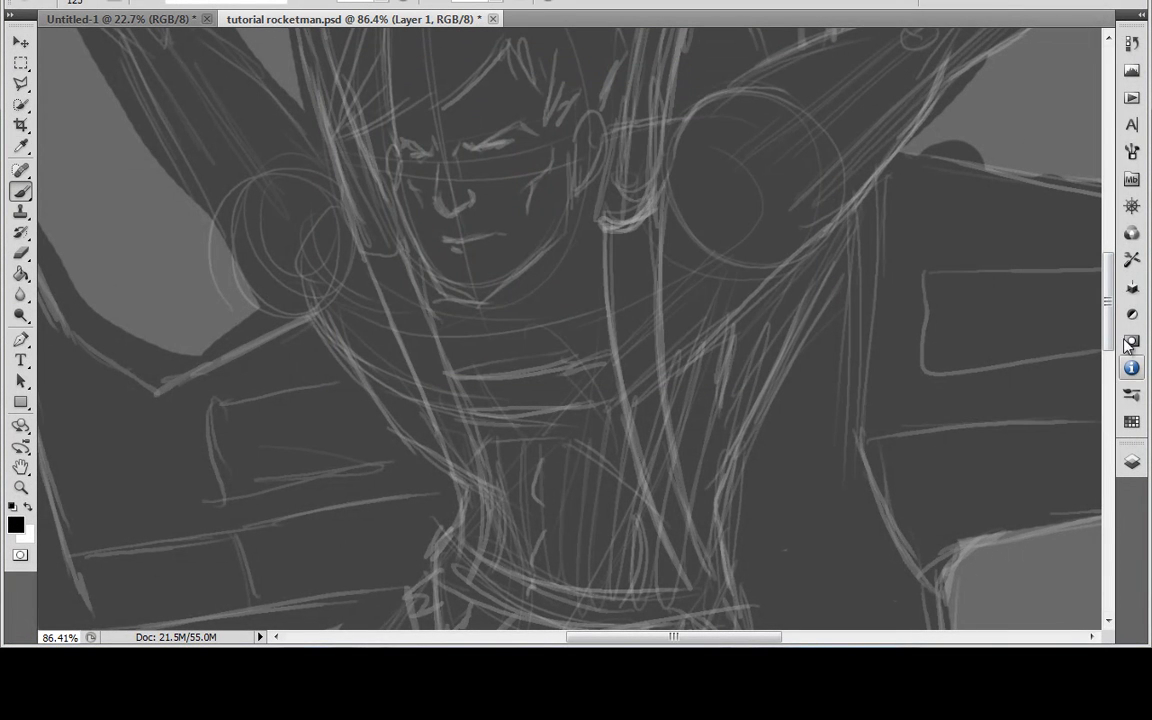
{"action": "left_click", "coordinate": [1130, 460]}
{"action": "left_click", "coordinate": [948, 279]}
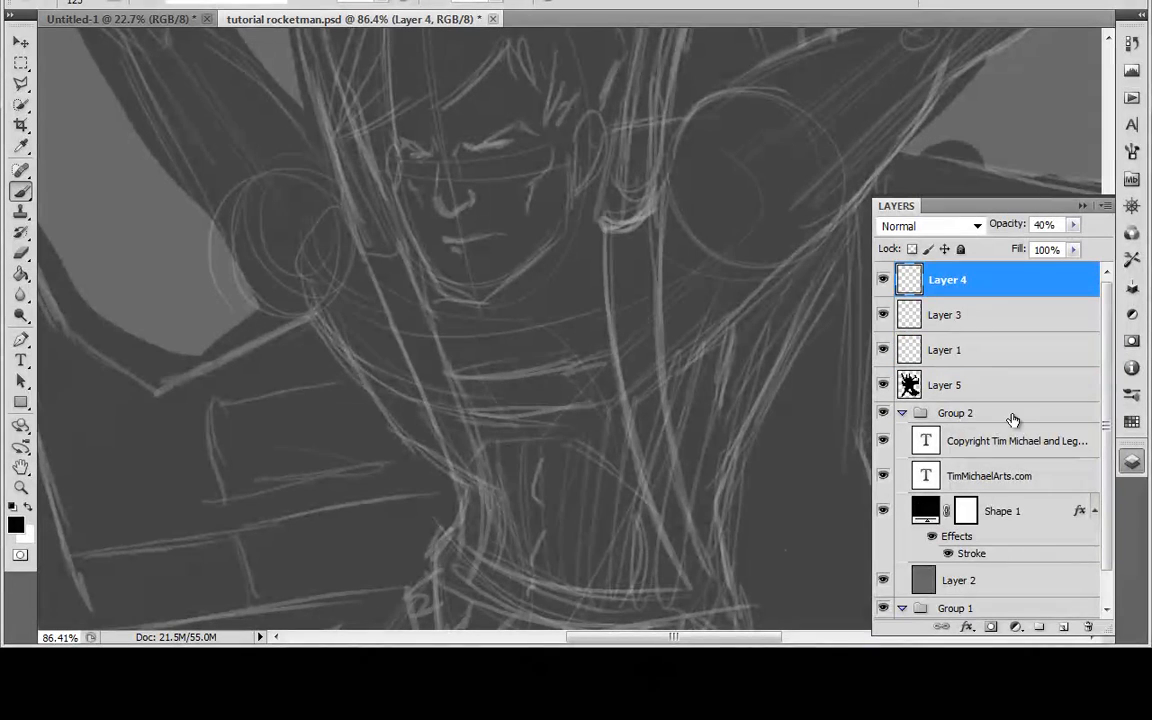
{"action": "left_click", "coordinate": [1062, 625]}
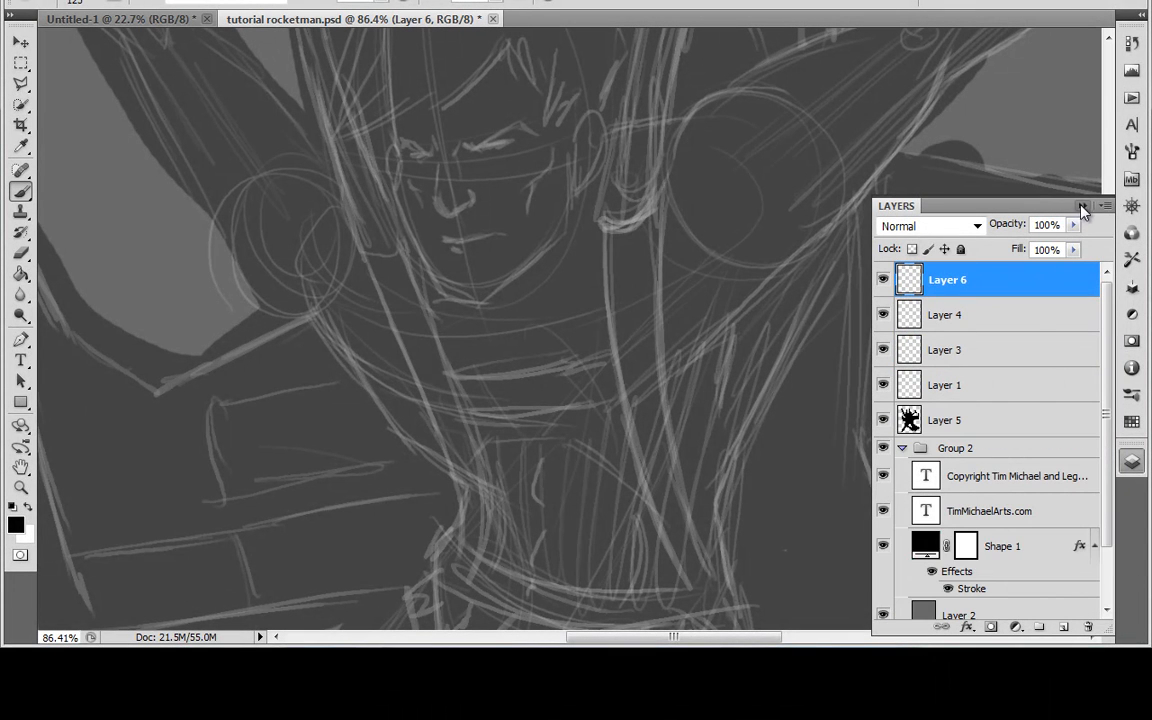
{"action": "left_click", "coordinate": [1081, 206]}
Step: Set the foreground colour to dark grey #333333
{"action": "left_click", "coordinate": [16, 524]}
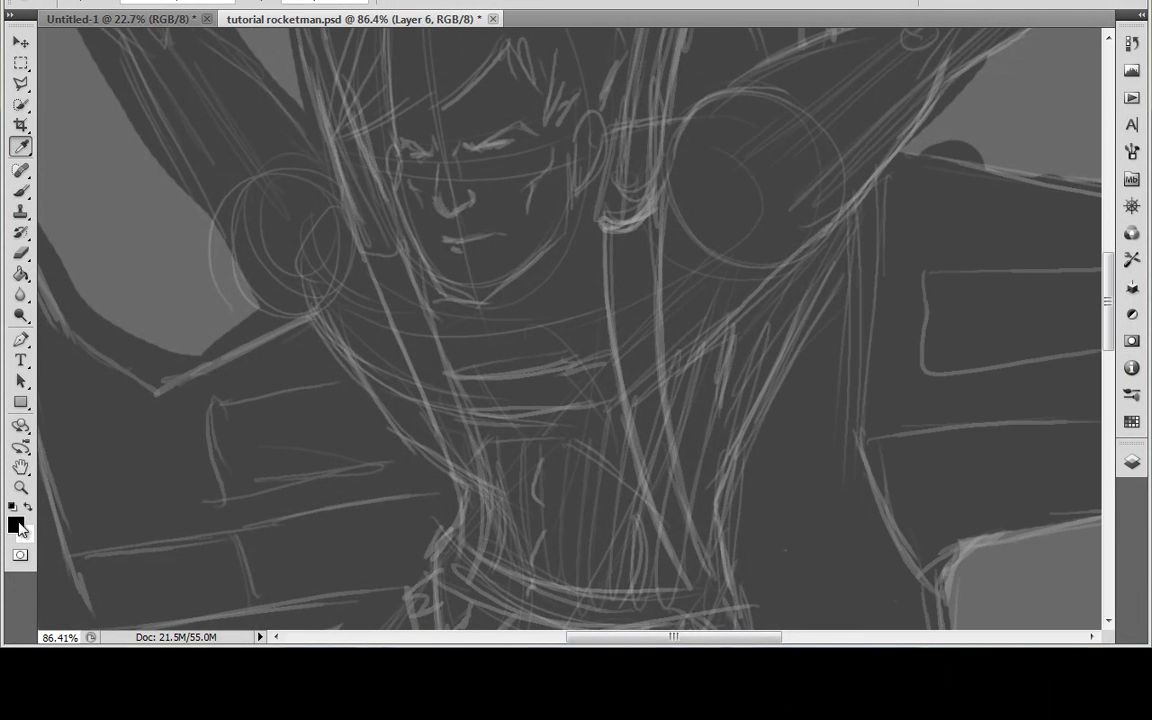
{"action": "left_click", "coordinate": [336, 469]}
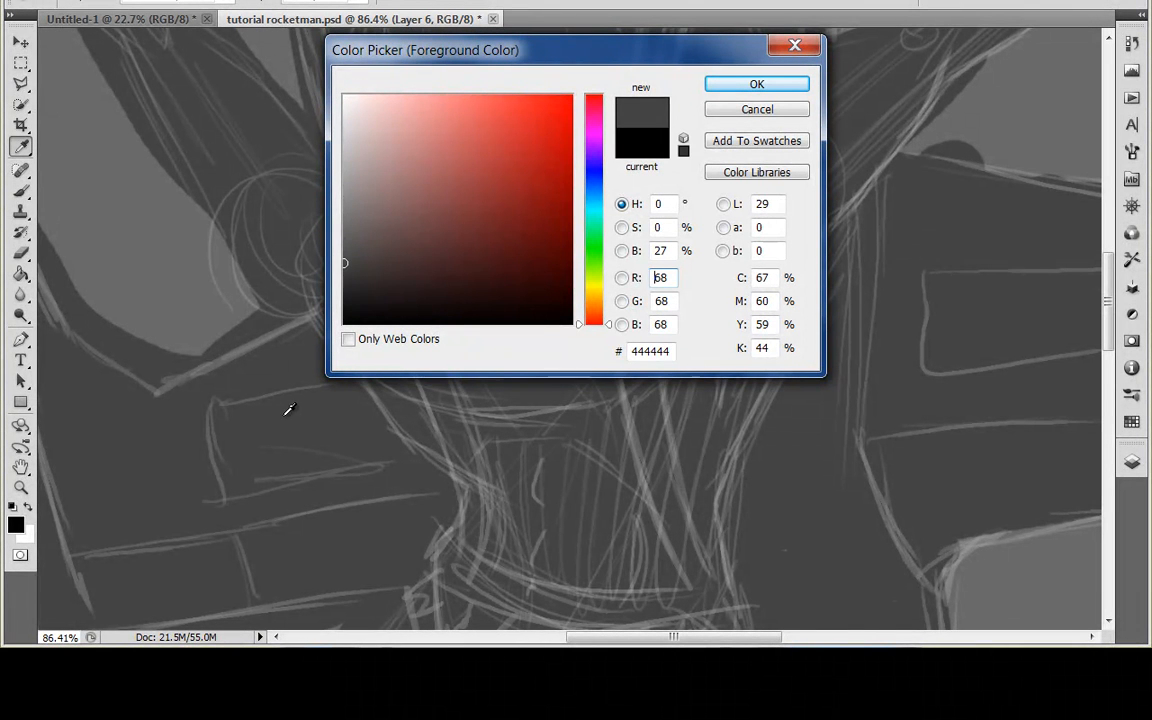
{"action": "left_click_drag", "start_coordinate": [344, 234], "coordinate": [328, 278]}
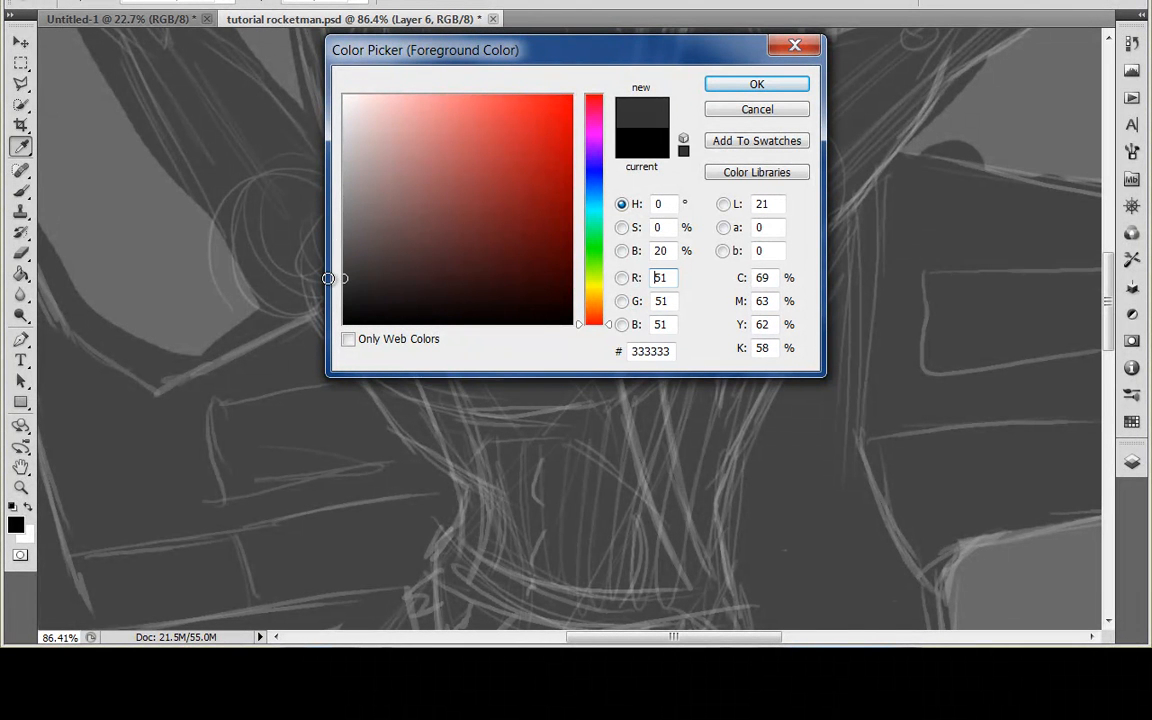
{"action": "left_click", "coordinate": [757, 84]}
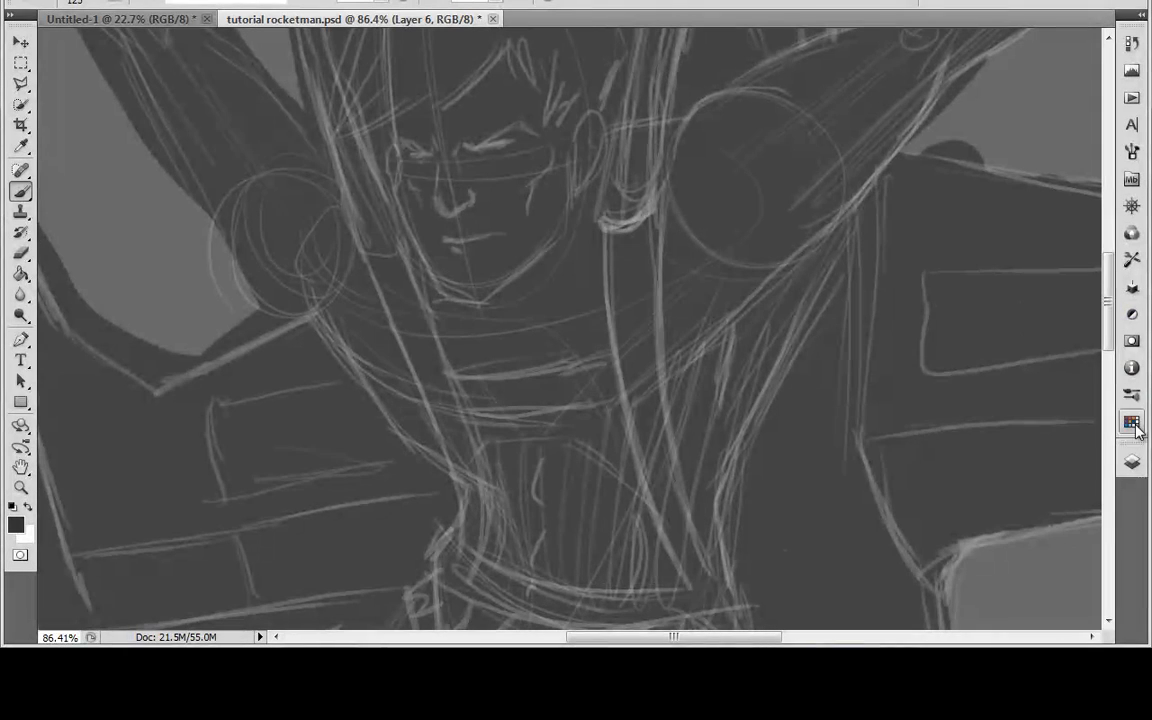
Step: Lower the opacity of the Layer 5 silhouette to 15% and make Layer 6 the active layer
{"action": "left_click", "coordinate": [1130, 422]}
{"action": "left_click", "coordinate": [978, 418]}
{"action": "left_click", "coordinate": [1073, 224]}
{"action": "left_click_drag", "start_coordinate": [1037, 250], "coordinate": [1031, 251]}
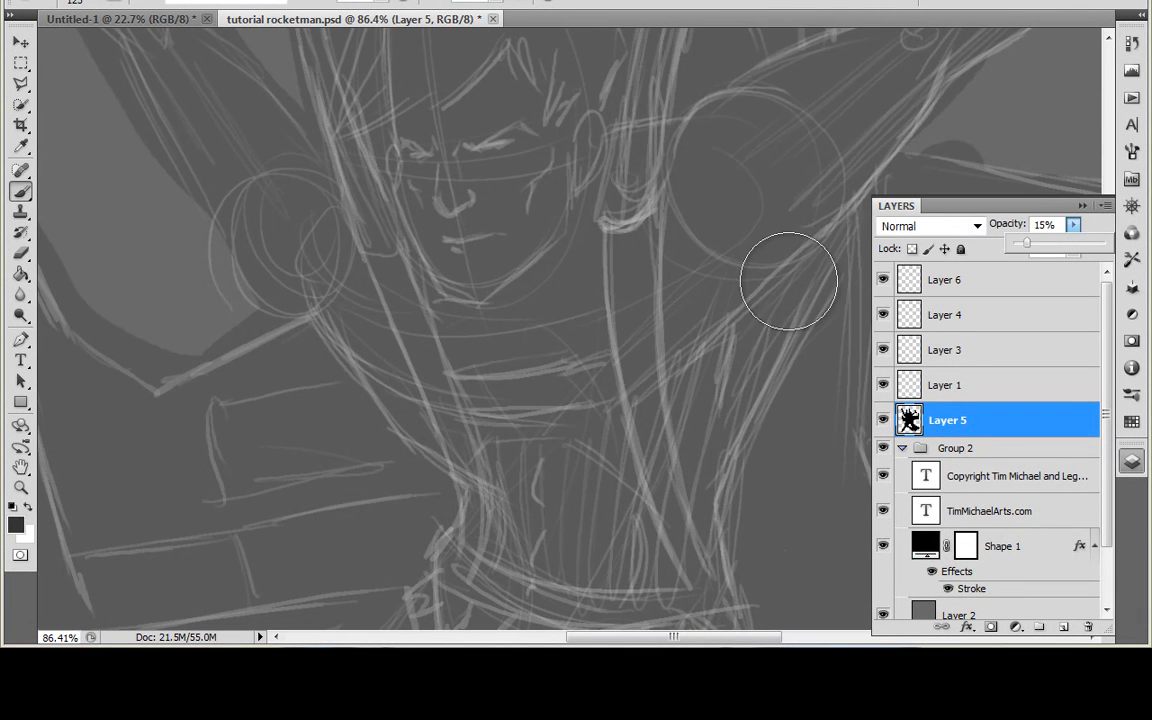
{"action": "left_click", "coordinate": [1025, 280]}
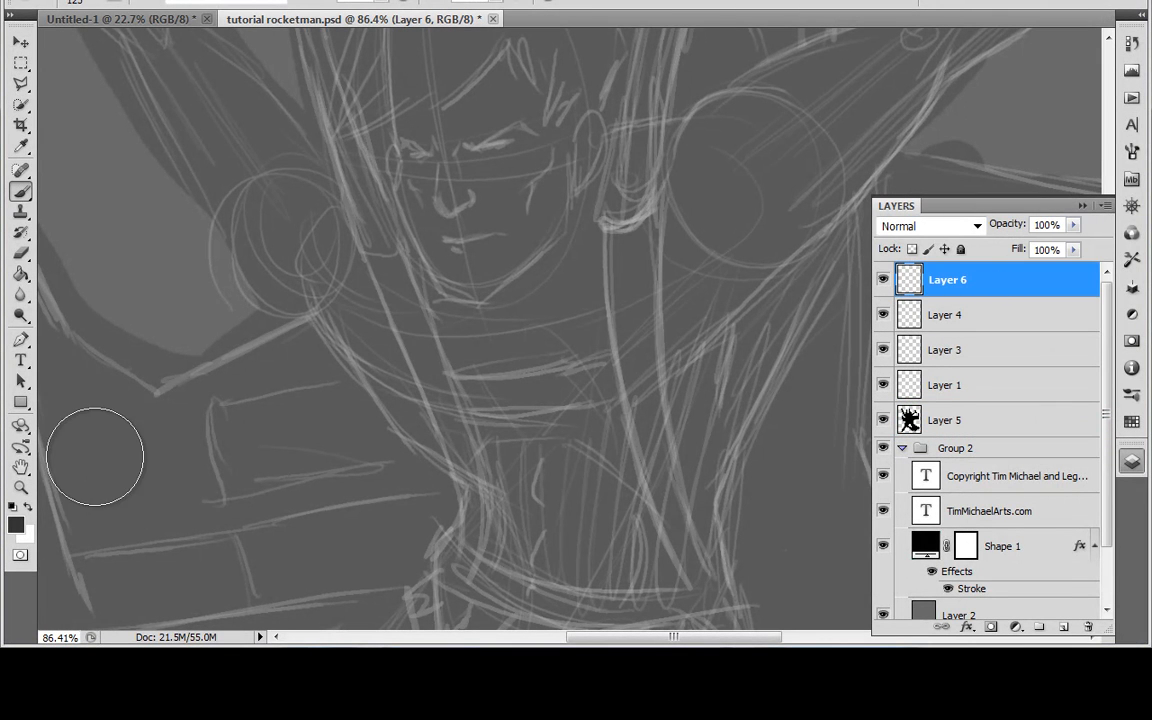
Step: Sample the silhouette grey and lighten it to set the foreground colour to #898989
{"action": "left_click", "coordinate": [17, 522]}
{"action": "left_click", "coordinate": [155, 465]}
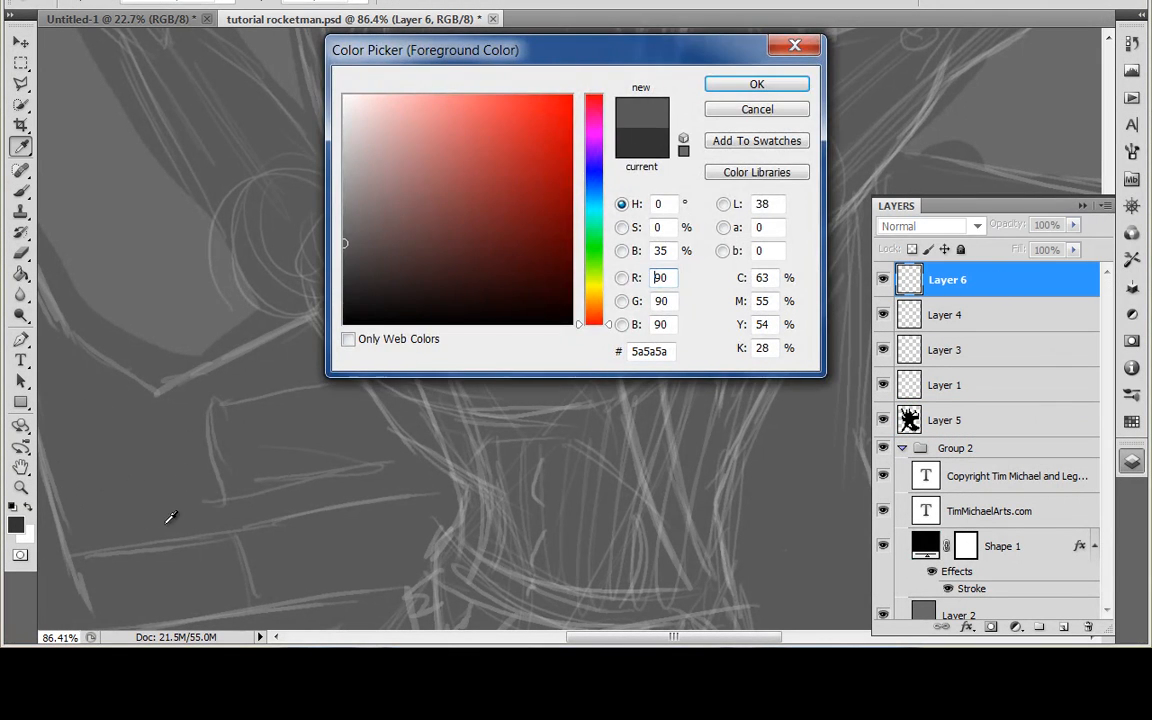
{"action": "left_click_drag", "start_coordinate": [344, 265], "coordinate": [343, 202]}
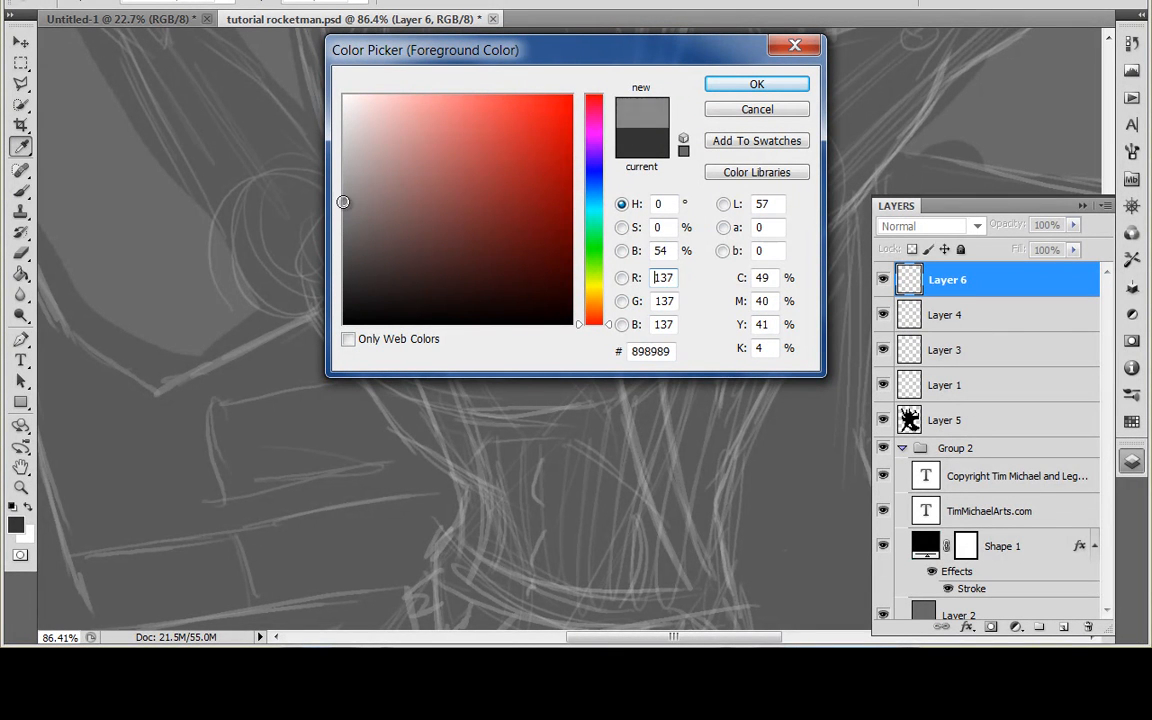
{"action": "key", "text": "Return"}
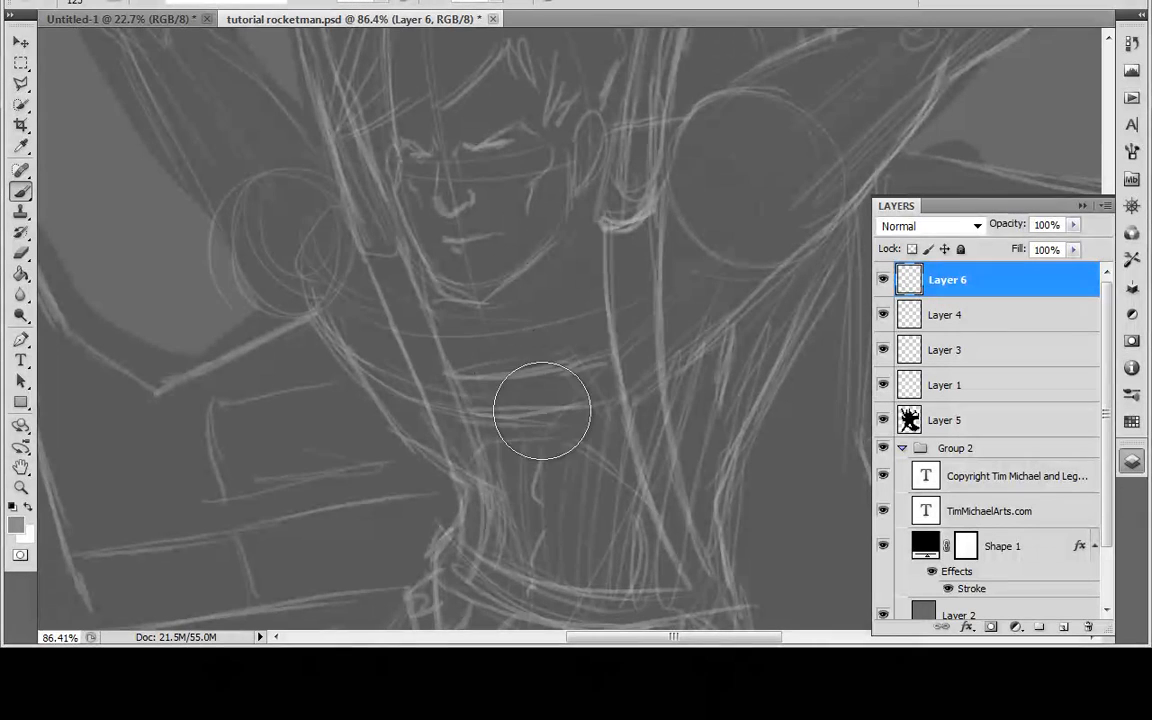
Step: Choose the soft round 200 px brush with 0% hardness and lower its opacity for shading the face
{"action": "mouse_move", "coordinate": [584, 252]}
{"action": "left_mouse_down"}
{"action": "mouse_move", "coordinate": [556, 342]}
{"action": "mouse_move", "coordinate": [573, 355]}
{"action": "left_mouse_up"}
{"action": "scroll", "coordinate": [532, 417], "scroll_direction": "up", "scroll_amount": 7}
{"action": "mouse_move", "coordinate": [457, 292]}
{"action": "left_mouse_down"}
{"action": "mouse_move", "coordinate": [512, 393]}
{"action": "mouse_move", "coordinate": [499, 470]}
{"action": "left_mouse_up"}
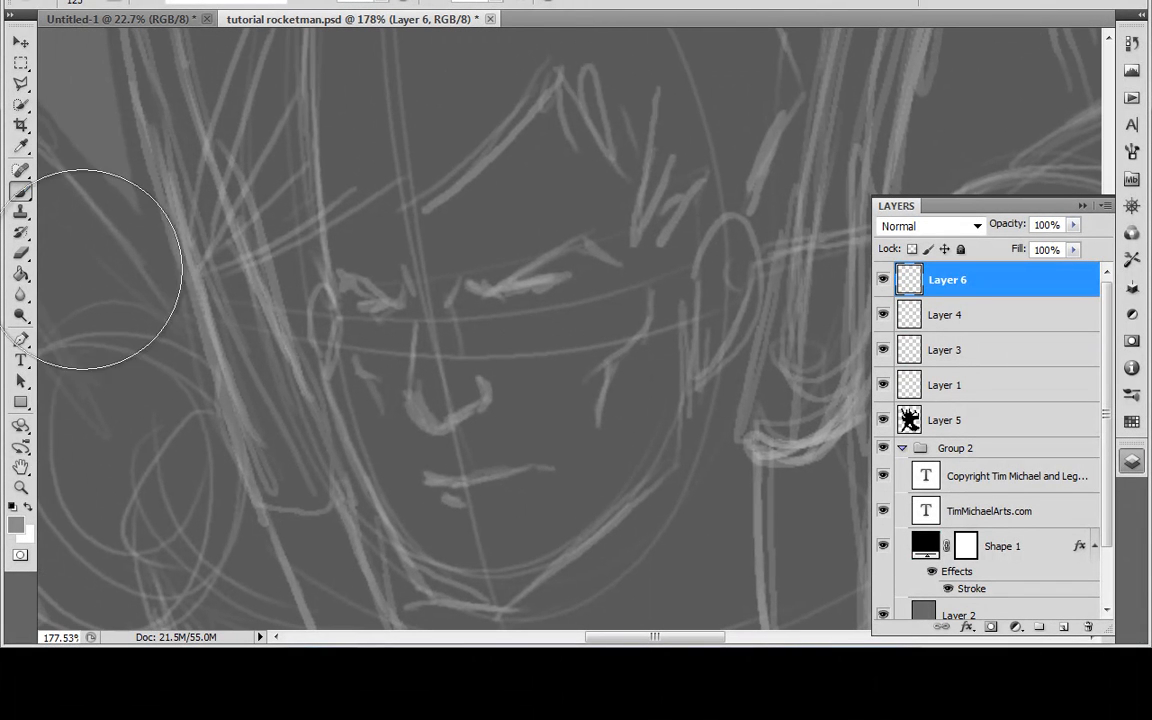
{"action": "key", "text": "bracketleft"}
{"action": "key", "text": "bracketleft"}
{"action": "key", "text": "bracketleft"}
{"action": "key", "text": "bracketleft"}
{"action": "key", "text": "bracketleft"}
{"action": "key", "text": "bracketleft"}
{"action": "key", "text": "bracketleft"}
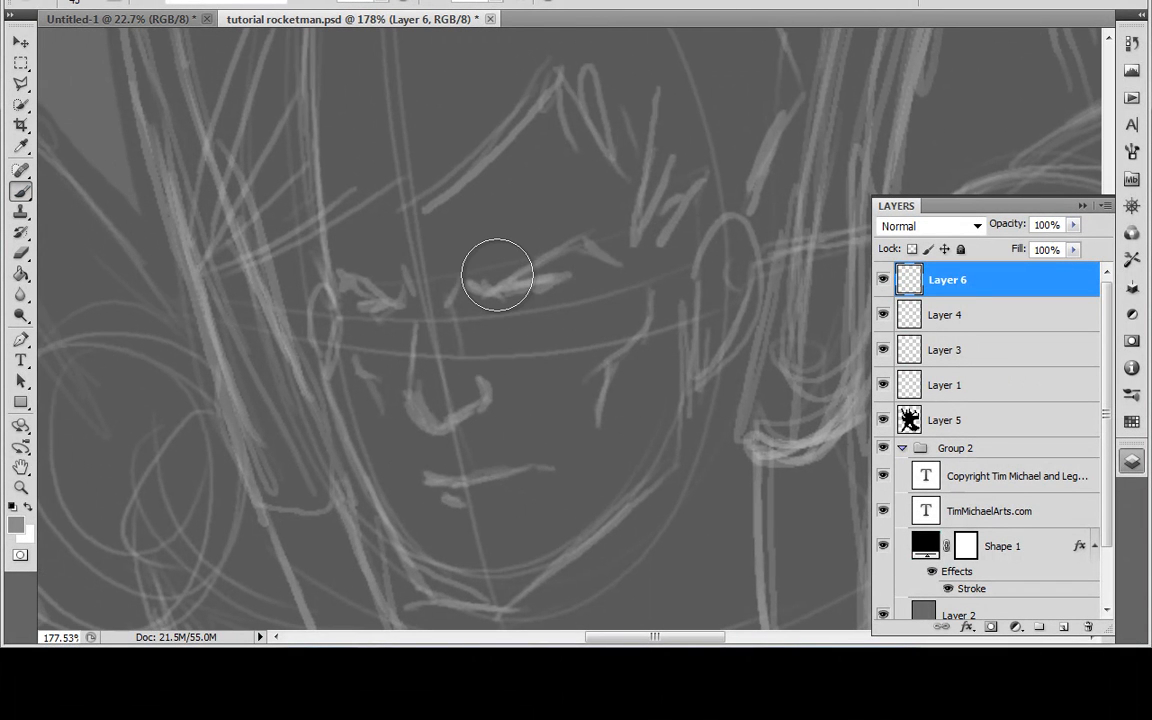
{"action": "left_click", "coordinate": [92, 8]}
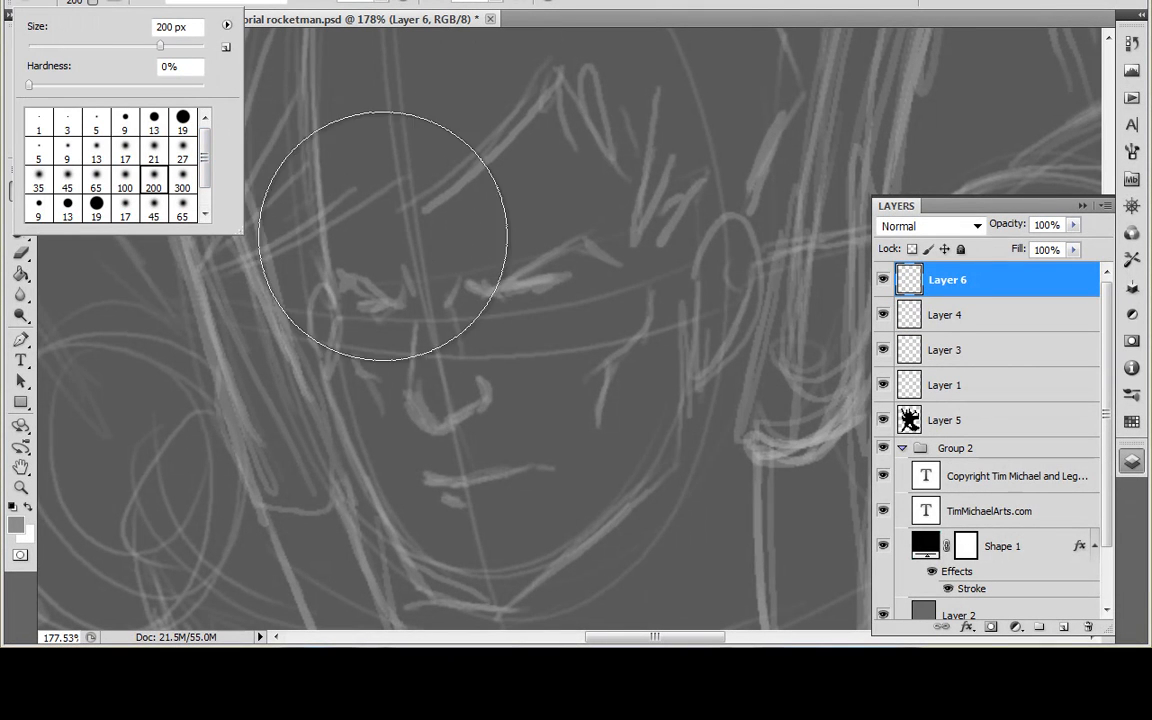
{"action": "left_click", "coordinate": [381, 3]}
{"action": "left_click_drag", "start_coordinate": [370, 14], "coordinate": [328, 14]}
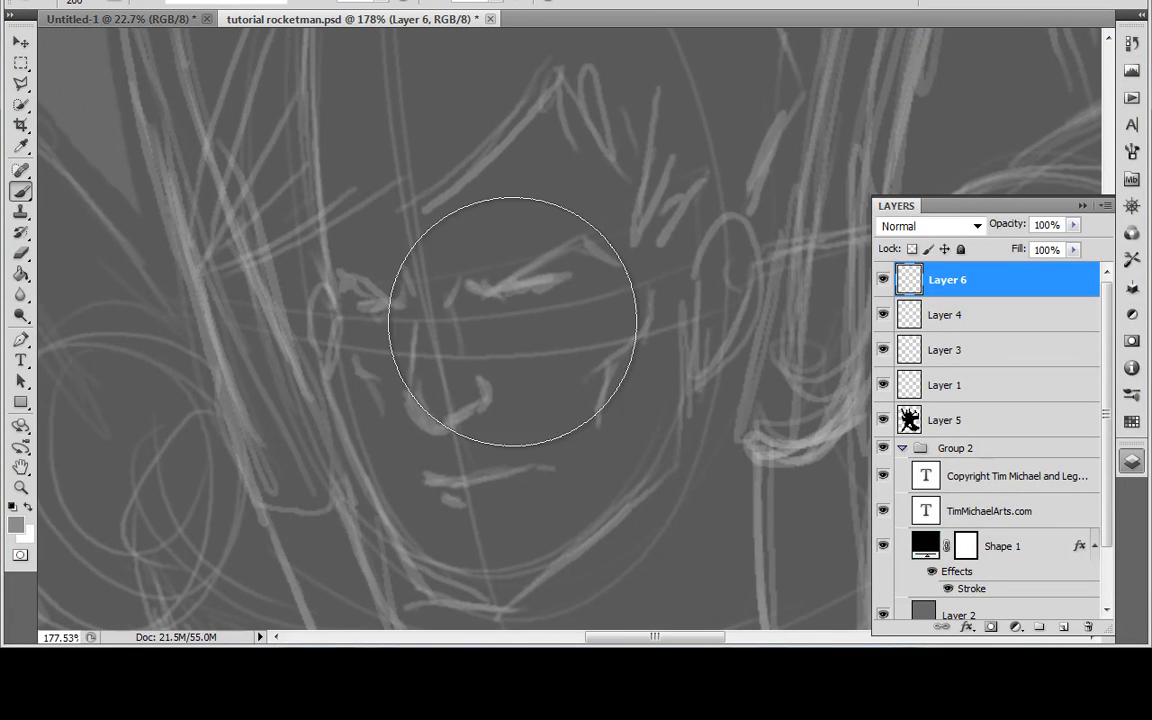
Step: Reduce the brush to 80 px and paint a first soft light stroke along the jaw from chin to cheek
{"action": "key", "text": "bracketleft"}
{"action": "key", "text": "bracketleft"}
{"action": "key", "text": "bracketleft"}
{"action": "key", "text": "bracketleft"}
{"action": "key", "text": "bracketleft"}
{"action": "key", "text": "bracketleft"}
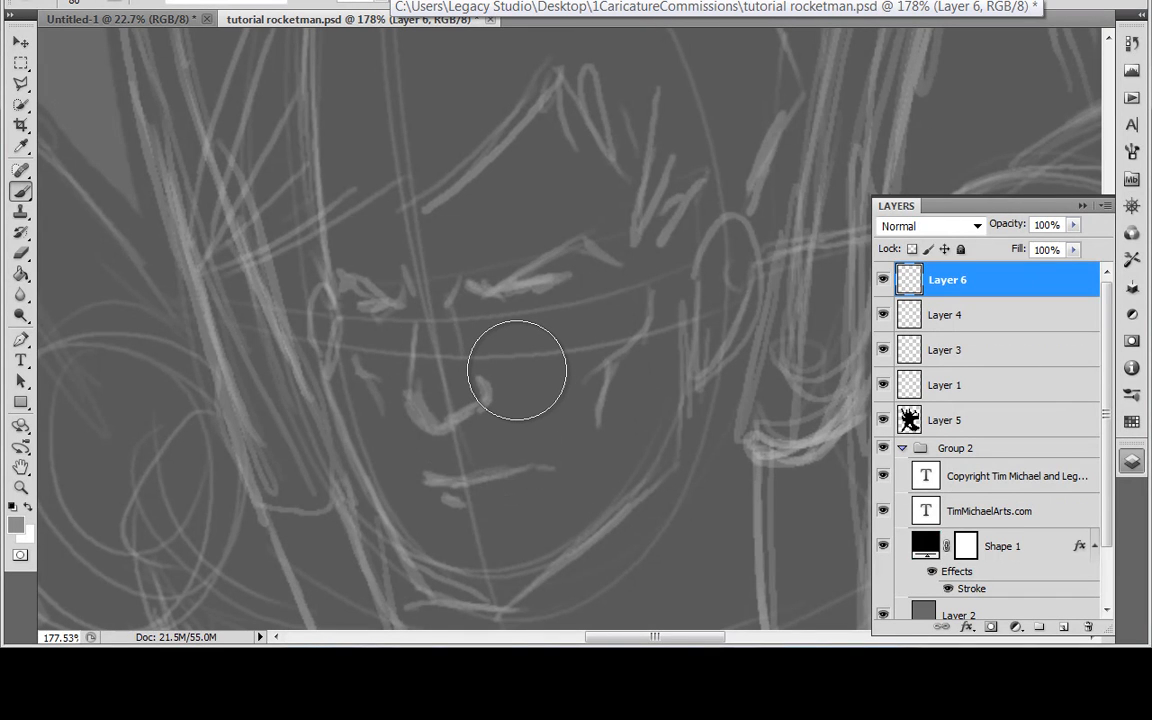
{"action": "mouse_move", "coordinate": [494, 586]}
{"action": "left_mouse_down"}
{"action": "mouse_move", "coordinate": [573, 541]}
{"action": "mouse_move", "coordinate": [651, 440]}
{"action": "left_mouse_up"}
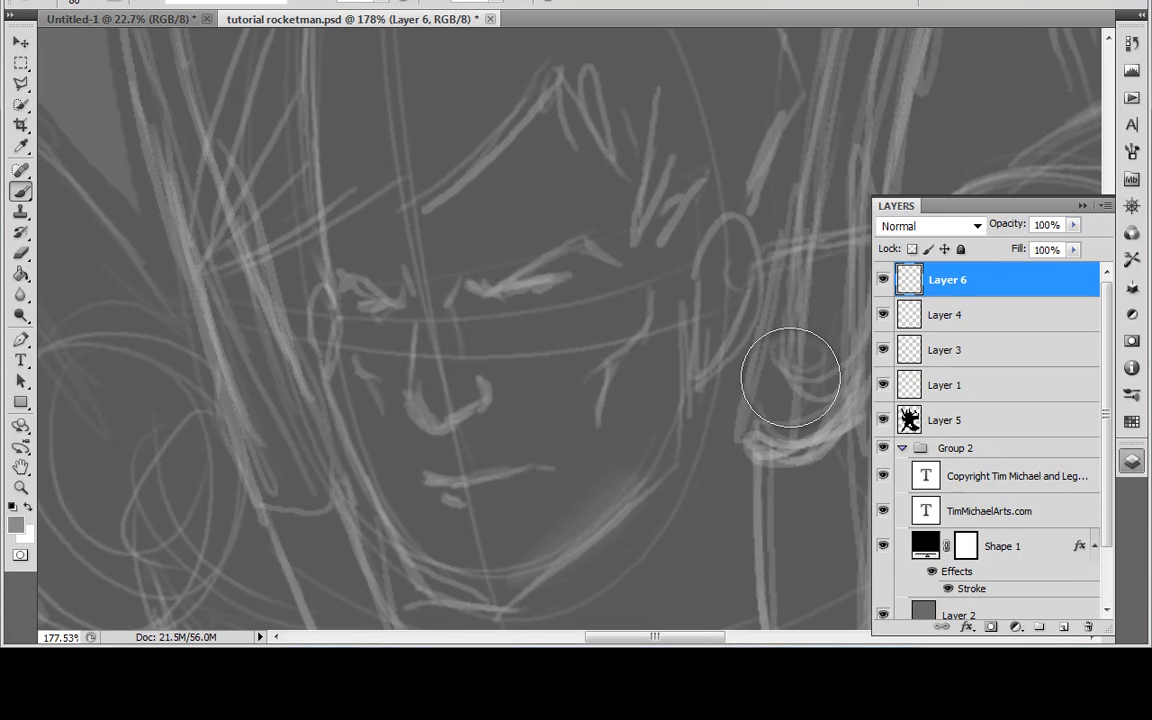
{"action": "key", "text": "bracketright"}
{"action": "key", "text": "bracketright"}
{"action": "key", "text": "bracketright"}
{"action": "key", "text": "bracketright"}
{"action": "key", "text": "bracketright"}
{"action": "key", "text": "bracketleft"}
{"action": "key", "text": "bracketleft"}
{"action": "key", "text": "bracketleft"}
{"action": "key", "text": "bracketright"}
{"action": "key", "text": "bracketright"}
{"action": "key", "text": "bracketright"}
{"action": "key", "text": "bracketright"}
{"action": "key", "text": "bracketright"}
{"action": "key", "text": "bracketleft"}
{"action": "key", "text": "bracketleft"}
{"action": "key", "text": "bracketleft"}
{"action": "key", "text": "bracketleft"}
{"action": "key", "text": "bracketleft"}
{"action": "key", "text": "bracketright"}
{"action": "key", "text": "bracketright"}
{"action": "key", "text": "bracketright"}
{"action": "key", "text": "bracketleft"}
{"action": "key", "text": "bracketleft"}
{"action": "key", "text": "bracketleft"}
{"action": "key", "text": "bracketleft"}
Step: Extend the soft light shading across the chin and up the jawline toward the ear
{"action": "scroll", "coordinate": [790, 378], "scroll_direction": "down", "scroll_amount": 1}
{"action": "scroll", "coordinate": [790, 378], "scroll_direction": "up", "scroll_amount": 2}
{"action": "scroll", "coordinate": [790, 378], "scroll_direction": "down", "scroll_amount": 3}
{"action": "scroll", "coordinate": [790, 378], "scroll_direction": "up", "scroll_amount": 2}
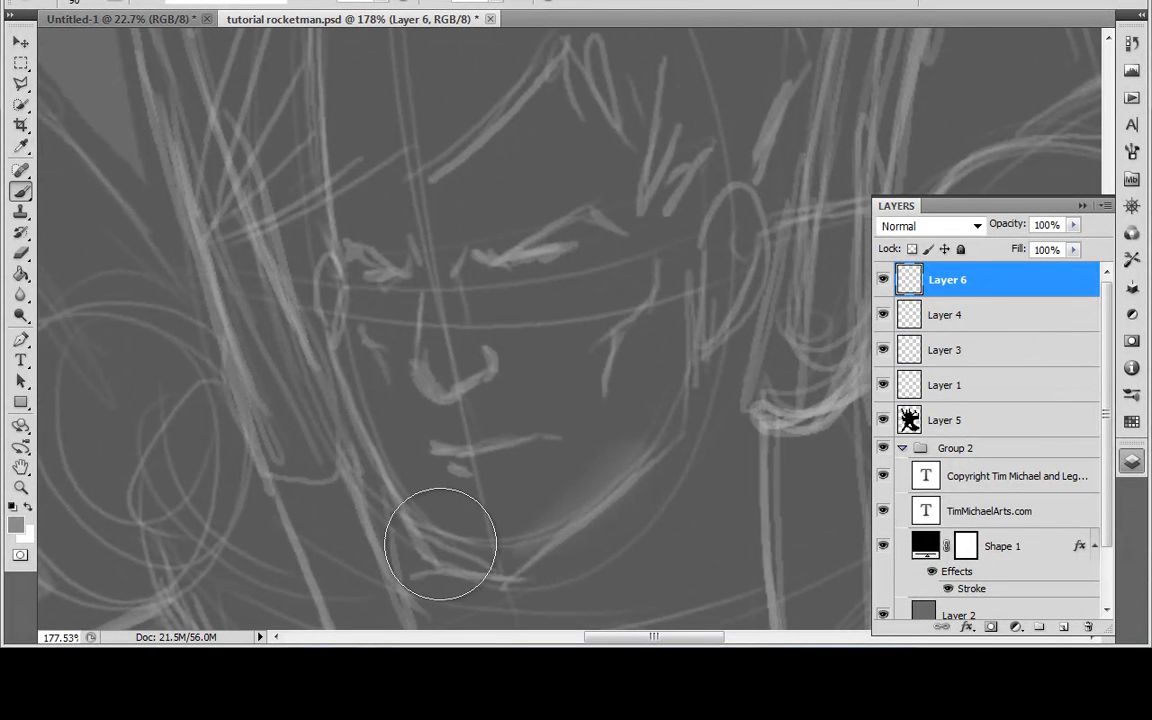
{"action": "mouse_move", "coordinate": [467, 546]}
{"action": "left_mouse_down"}
{"action": "mouse_move", "coordinate": [680, 394]}
{"action": "mouse_move", "coordinate": [673, 384]}
{"action": "mouse_move", "coordinate": [663, 393]}
{"action": "mouse_move", "coordinate": [678, 244]}
{"action": "mouse_move", "coordinate": [476, 571]}
{"action": "left_mouse_up"}
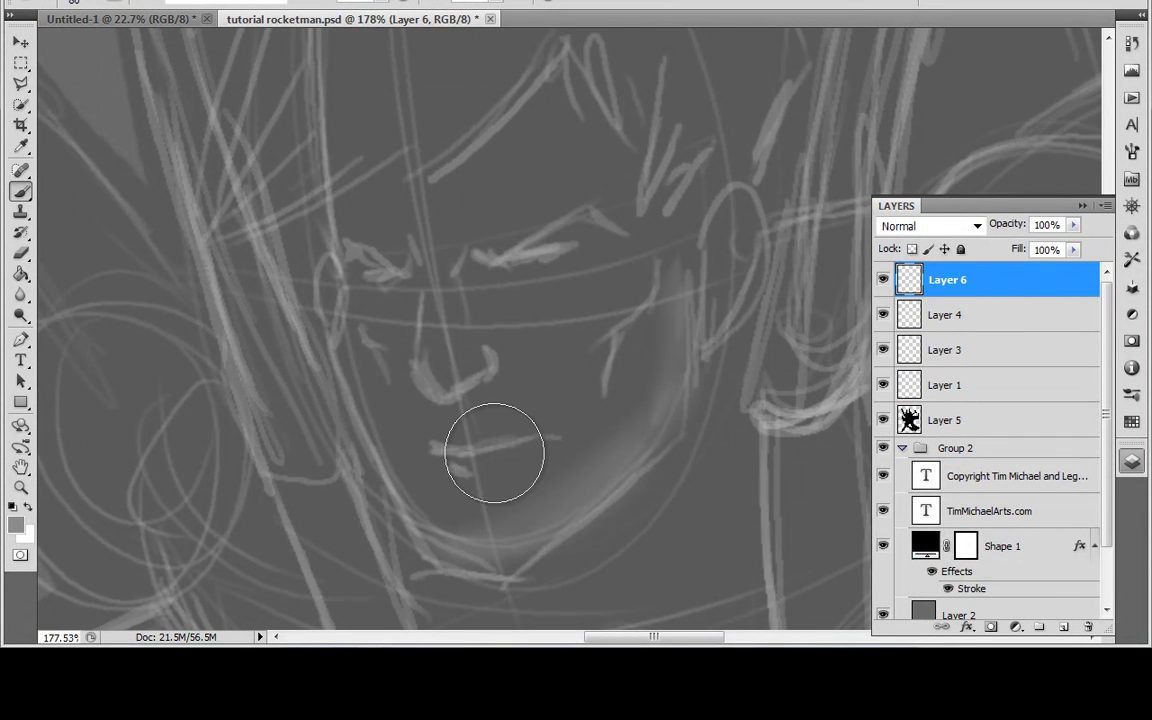
Step: Reduce the brush to 50 px, adjust its opacity, and build up the light on the jawline and inside the ear
{"action": "key", "text": "bracketright"}
{"action": "key", "text": "bracketleft"}
{"action": "key", "text": "bracketleft"}
{"action": "key", "text": "bracketleft"}
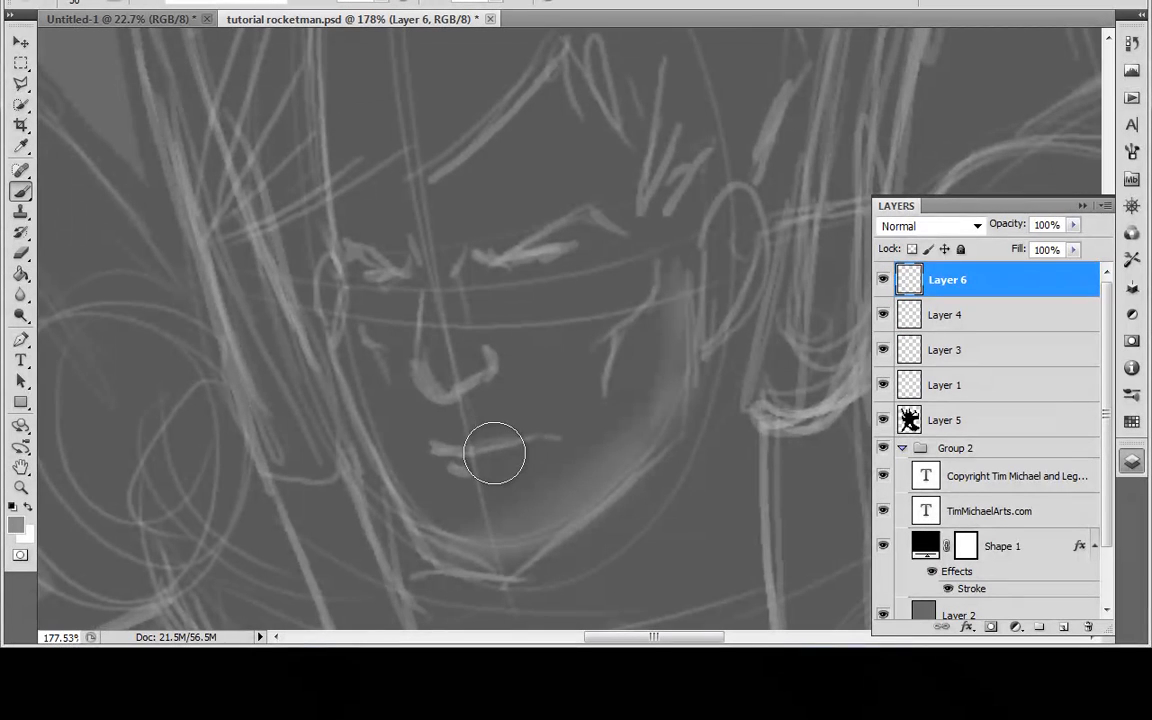
{"action": "scroll", "coordinate": [535, 507], "scroll_direction": "down", "scroll_amount": 3}
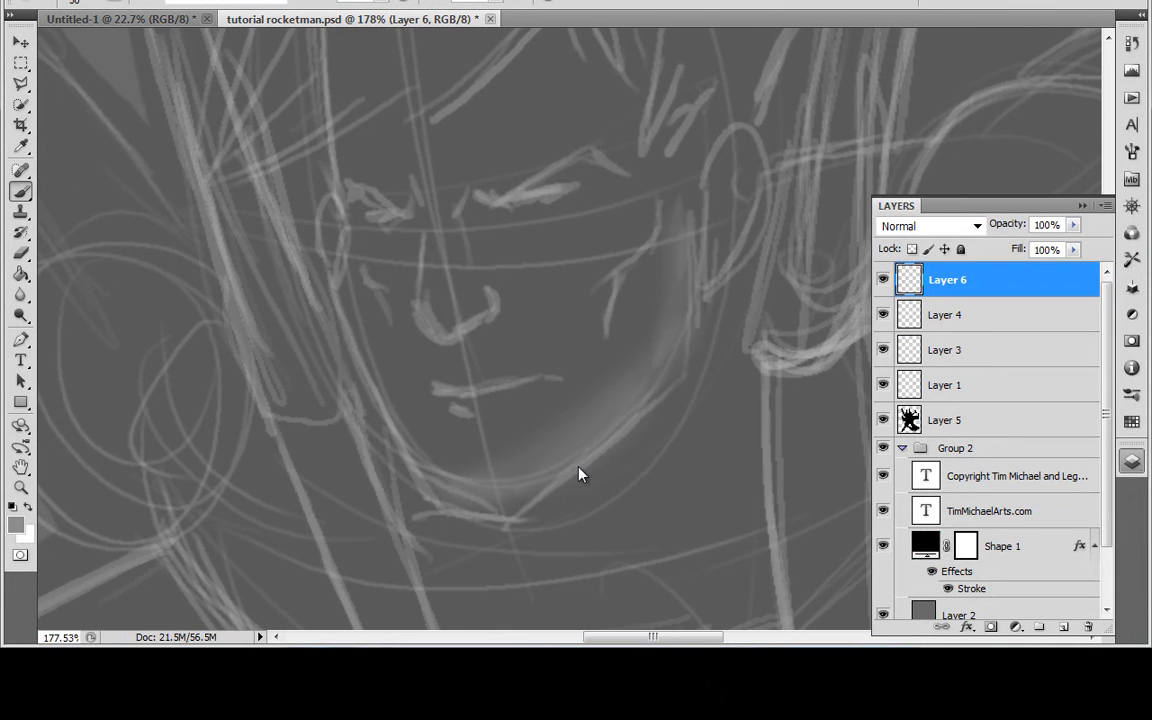
{"action": "left_click", "coordinate": [380, 1]}
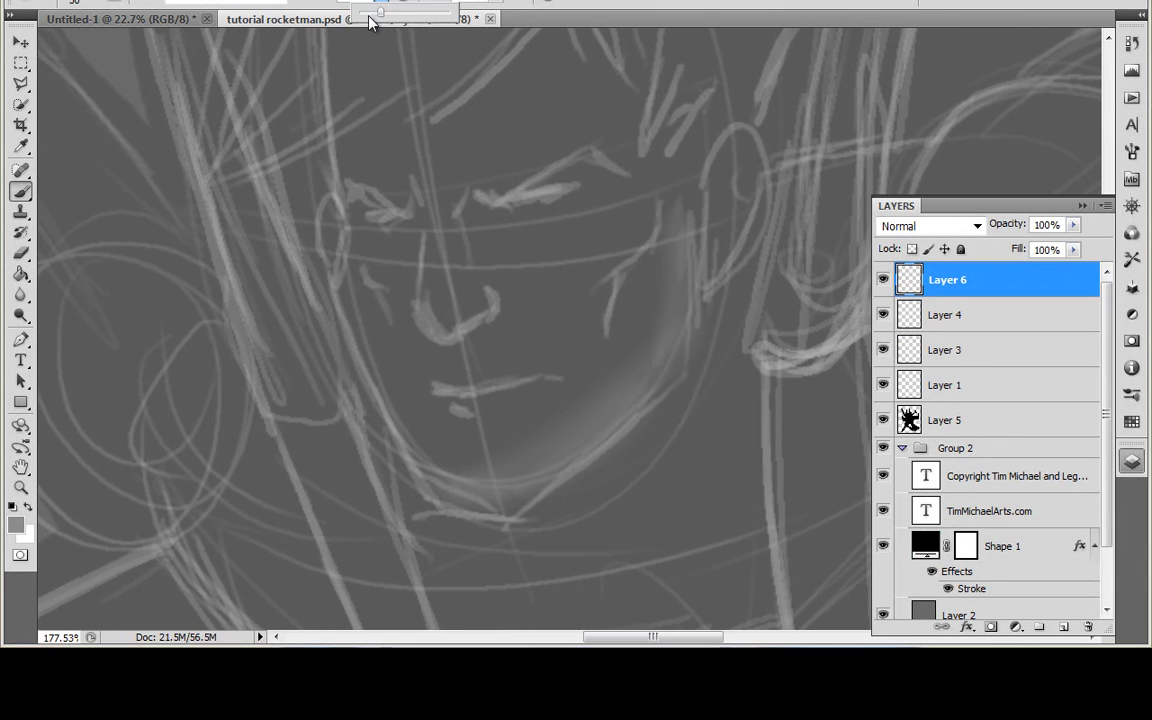
{"action": "mouse_move", "coordinate": [430, 467]}
{"action": "left_mouse_down"}
{"action": "mouse_move", "coordinate": [485, 477]}
{"action": "mouse_move", "coordinate": [607, 398]}
{"action": "mouse_move", "coordinate": [659, 329]}
{"action": "mouse_move", "coordinate": [682, 218]}
{"action": "mouse_move", "coordinate": [688, 300]}
{"action": "left_mouse_up"}
{"action": "left_click_drag", "start_coordinate": [724, 205], "coordinate": [725, 222]}
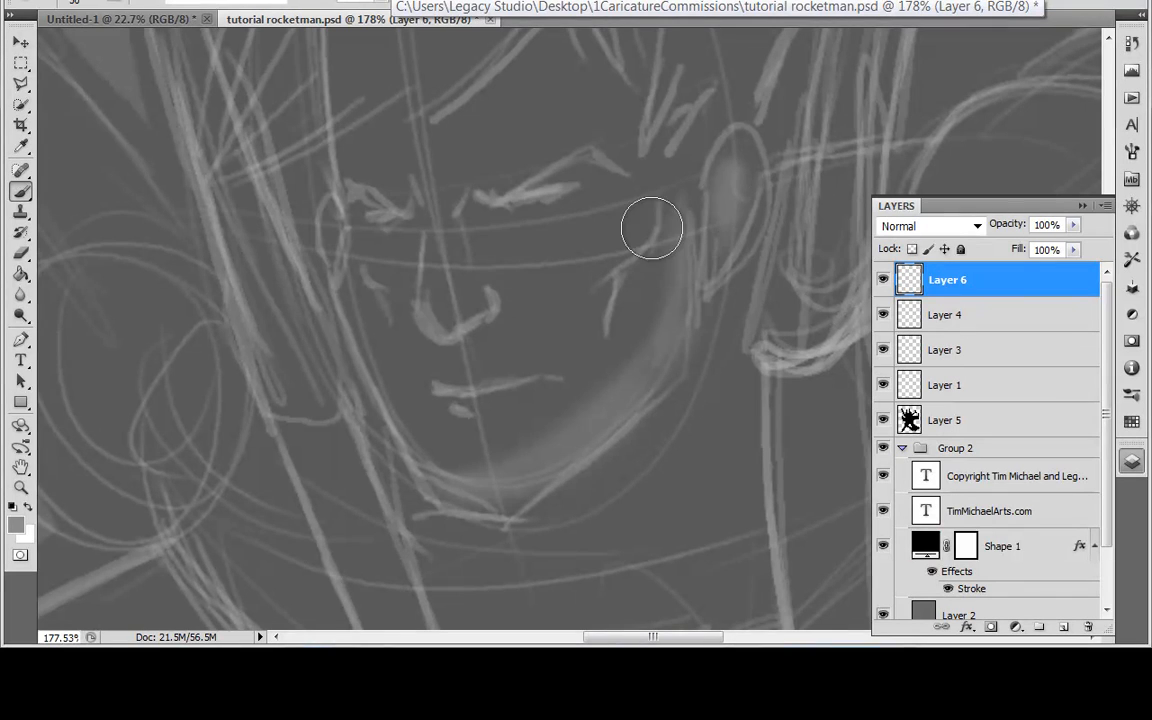
Step: Paint soft light tones around the eyes, nose and lips, and along the forehead and temple
{"action": "left_click_drag", "start_coordinate": [577, 213], "coordinate": [518, 214]}
{"action": "mouse_move", "coordinate": [502, 267]}
{"action": "left_mouse_down"}
{"action": "mouse_move", "coordinate": [638, 244]}
{"action": "mouse_move", "coordinate": [550, 284]}
{"action": "left_mouse_up"}
{"action": "mouse_move", "coordinate": [445, 275]}
{"action": "left_mouse_down"}
{"action": "mouse_move", "coordinate": [385, 273]}
{"action": "mouse_move", "coordinate": [389, 291]}
{"action": "mouse_move", "coordinate": [432, 273]}
{"action": "left_mouse_up"}
{"action": "mouse_move", "coordinate": [435, 319]}
{"action": "left_mouse_down"}
{"action": "mouse_move", "coordinate": [504, 311]}
{"action": "mouse_move", "coordinate": [504, 327]}
{"action": "mouse_move", "coordinate": [507, 303]}
{"action": "mouse_move", "coordinate": [525, 309]}
{"action": "mouse_move", "coordinate": [509, 383]}
{"action": "mouse_move", "coordinate": [528, 260]}
{"action": "left_mouse_up"}
{"action": "mouse_move", "coordinate": [508, 210]}
{"action": "left_mouse_down"}
{"action": "mouse_move", "coordinate": [579, 165]}
{"action": "mouse_move", "coordinate": [550, 184]}
{"action": "mouse_move", "coordinate": [614, 184]}
{"action": "mouse_move", "coordinate": [441, 202]}
{"action": "left_mouse_up"}
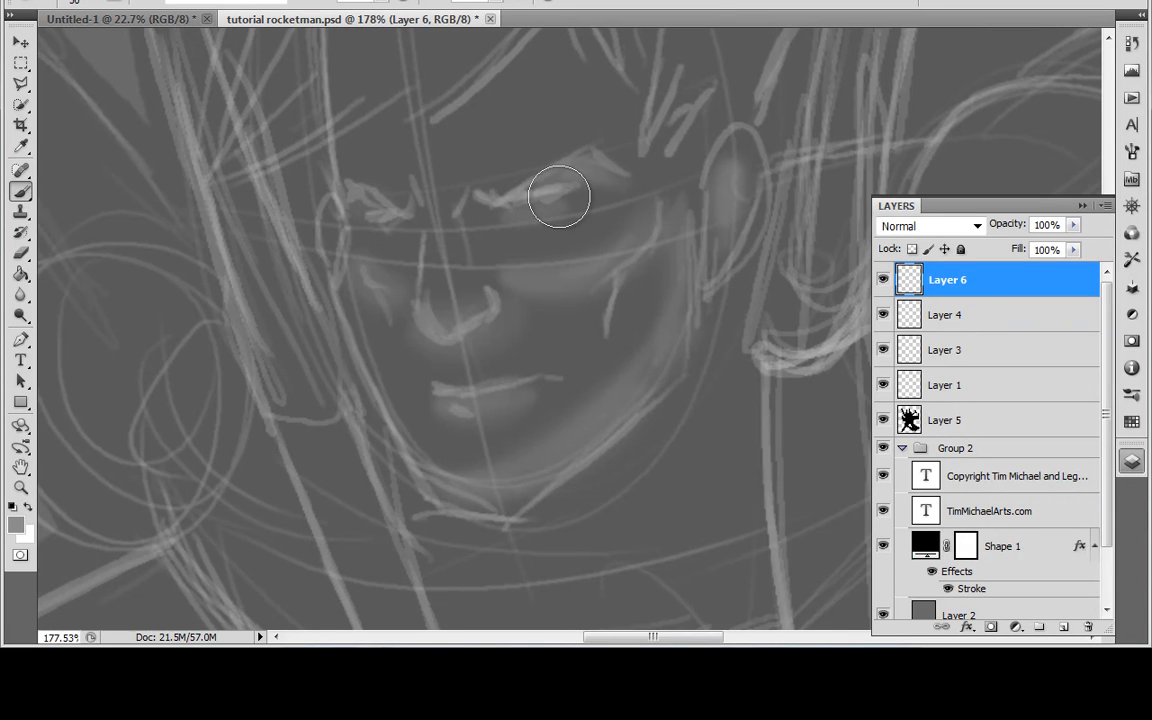
{"action": "mouse_move", "coordinate": [537, 85]}
{"action": "left_mouse_down"}
{"action": "mouse_move", "coordinate": [521, 167]}
{"action": "mouse_move", "coordinate": [368, 211]}
{"action": "mouse_move", "coordinate": [560, 113]}
{"action": "mouse_move", "coordinate": [655, 200]}
{"action": "mouse_move", "coordinate": [627, 211]}
{"action": "mouse_move", "coordinate": [658, 247]}
{"action": "mouse_move", "coordinate": [669, 363]}
{"action": "mouse_move", "coordinate": [672, 258]}
{"action": "left_mouse_up"}
Step: Enlarge the brush to 80 px and paint a broad light band across the lower chest
{"action": "scroll", "coordinate": [645, 375], "scroll_direction": "down", "scroll_amount": 5}
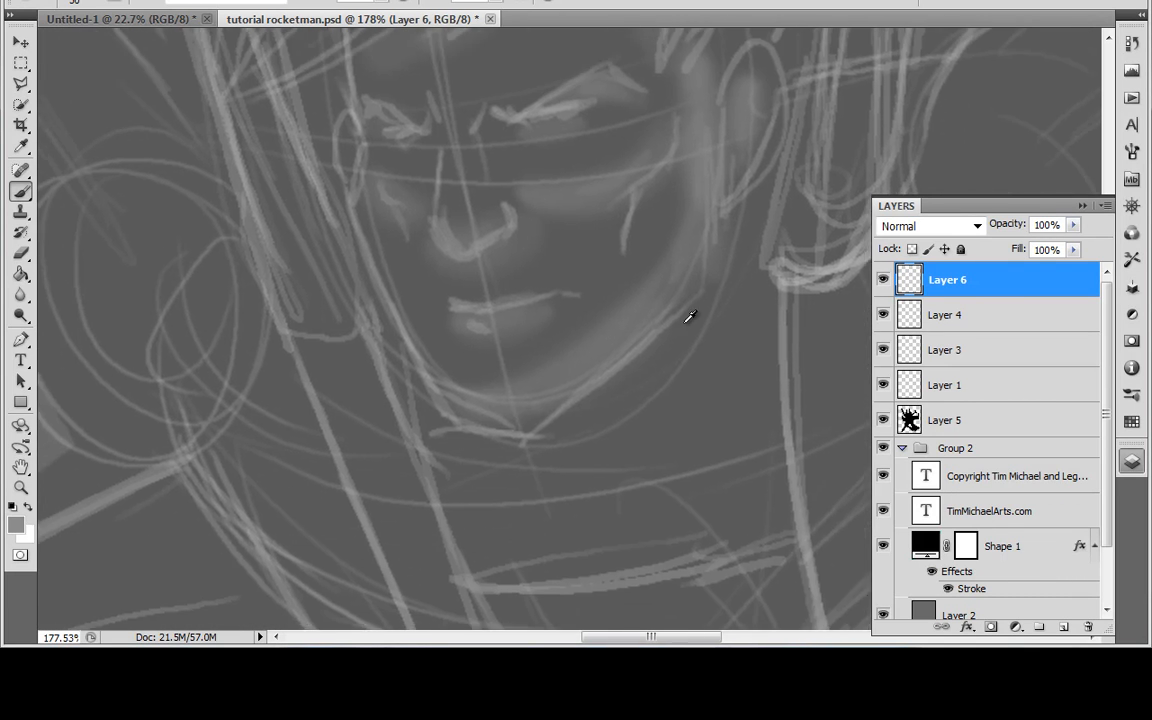
{"action": "key", "text": "alt"}
{"action": "scroll", "coordinate": [656, 316], "scroll_direction": "down", "scroll_amount": 5}
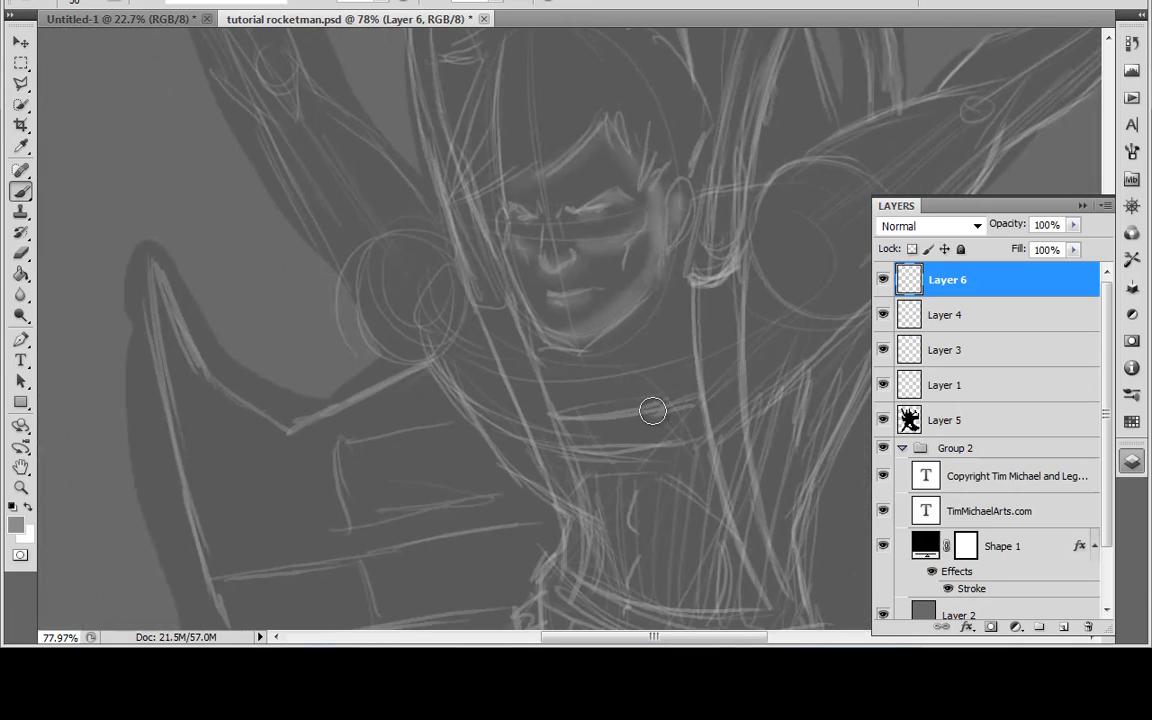
{"action": "scroll", "coordinate": [609, 380], "scroll_direction": "down", "scroll_amount": 2}
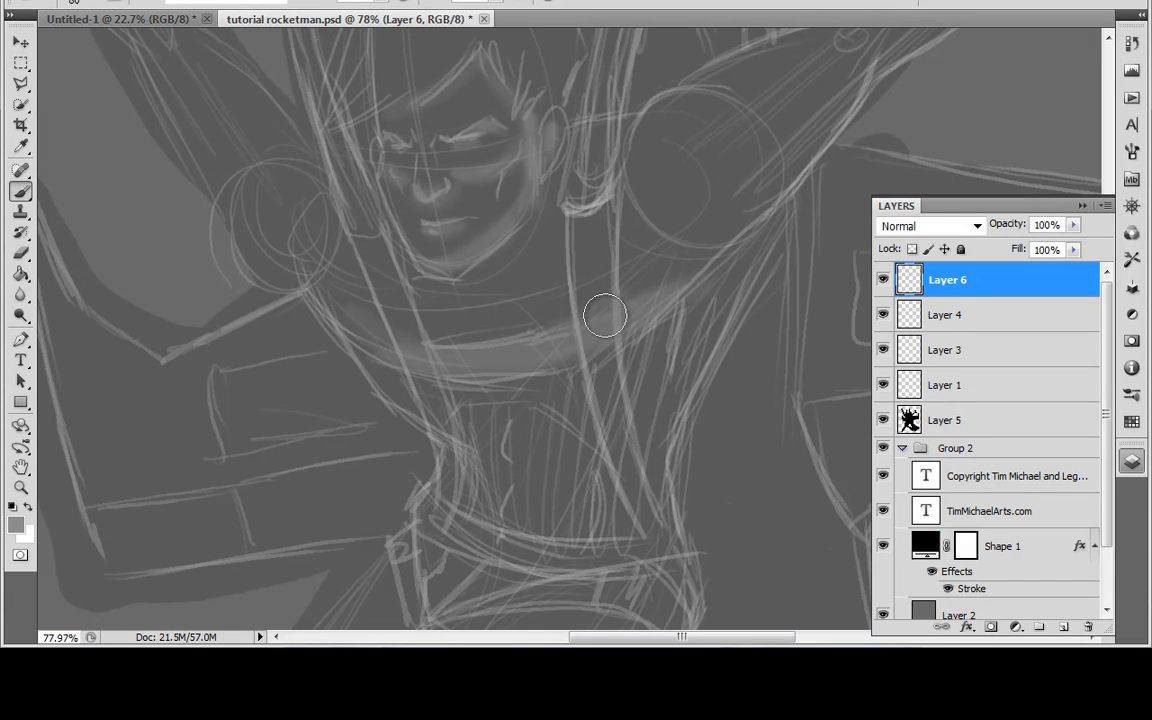
{"action": "left_click_drag", "start_coordinate": [700, 357], "coordinate": [590, 441]}
Step: With a 100 px brush, shade the underside of the outstretched arm beside the ear, from shoulder to wrist
{"action": "mouse_move", "coordinate": [502, 408]}
{"action": "left_mouse_down"}
{"action": "mouse_move", "coordinate": [800, 120]}
{"action": "mouse_move", "coordinate": [713, 202]}
{"action": "mouse_move", "coordinate": [829, 106]}
{"action": "mouse_move", "coordinate": [861, 103]}
{"action": "left_mouse_up"}
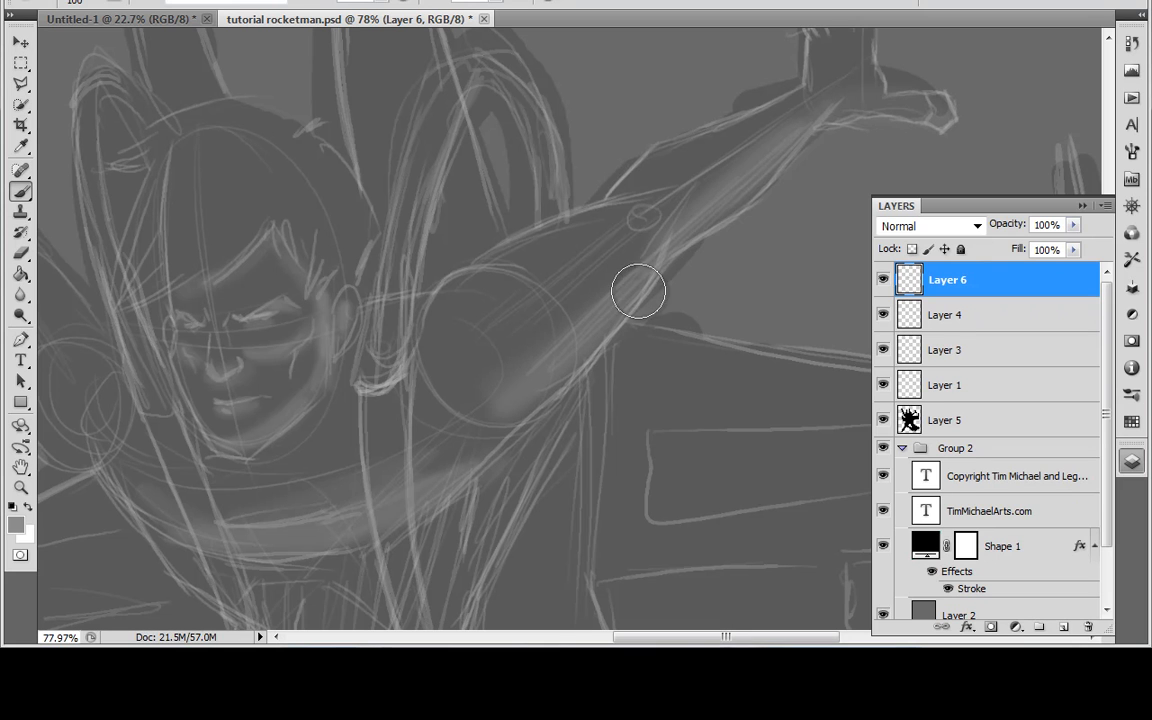
{"action": "left_click_drag", "start_coordinate": [506, 359], "coordinate": [671, 354]}
{"action": "left_click_drag", "start_coordinate": [519, 425], "coordinate": [700, 349]}
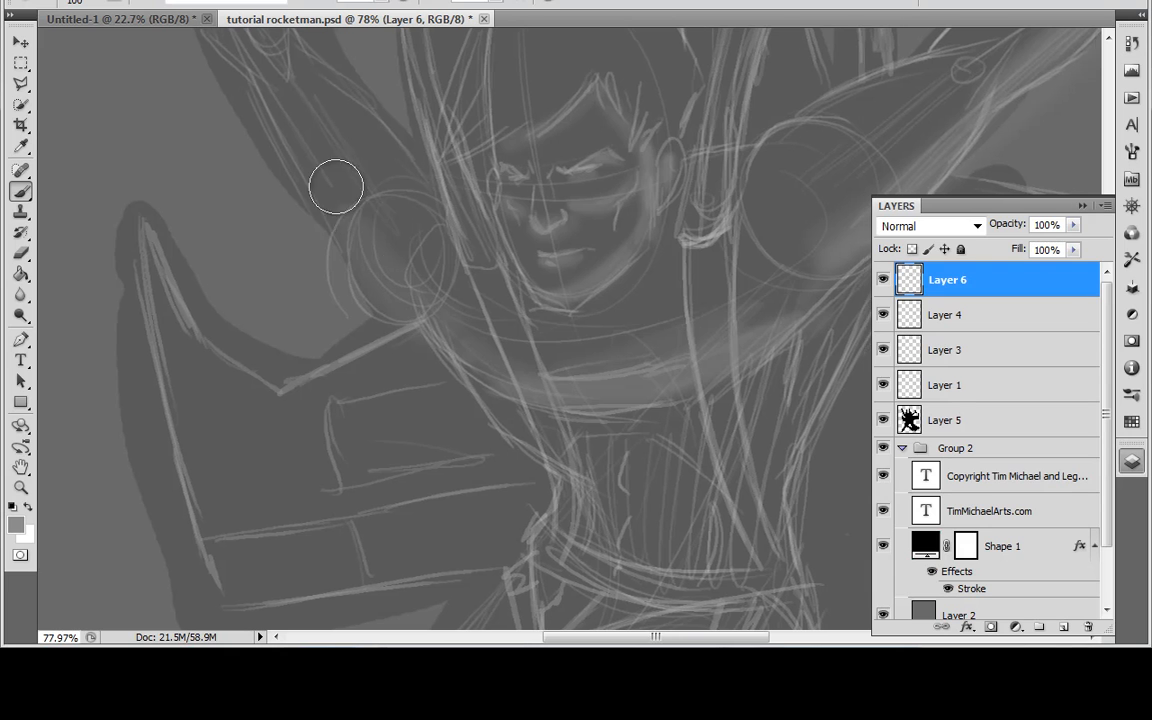
Step: Shade the lower edge of the opposite raised arm from the shoulder up to the wrist and hand
{"action": "left_click_drag", "start_coordinate": [338, 183], "coordinate": [391, 275]}
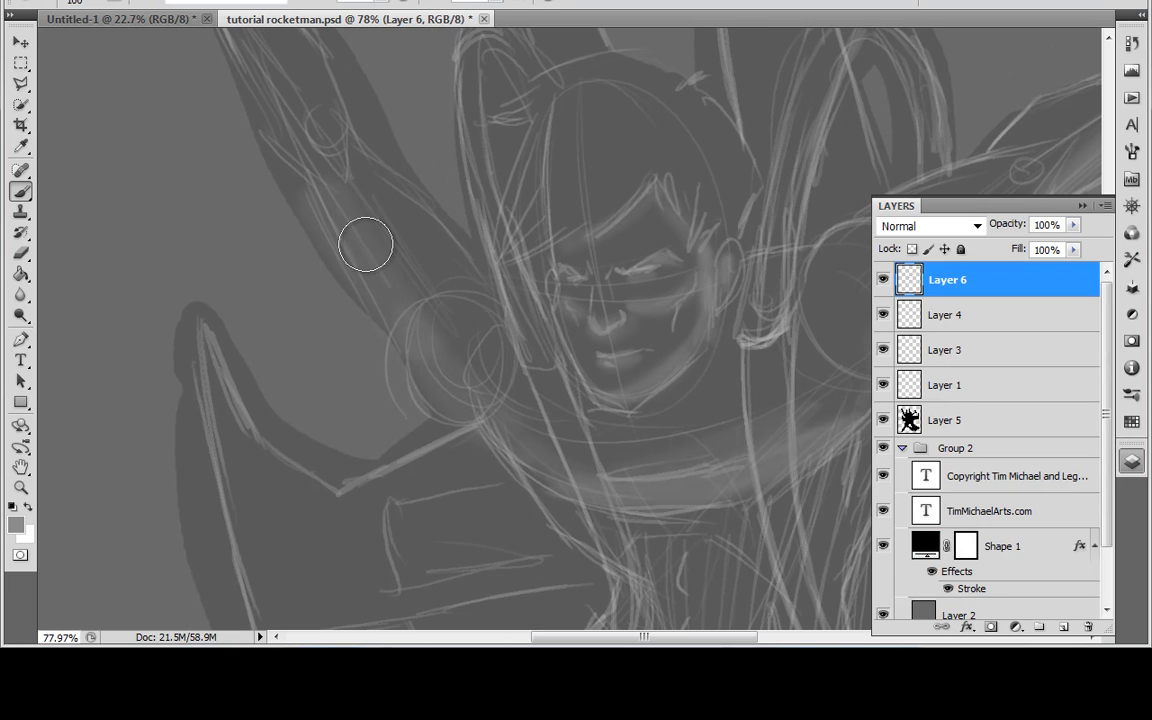
{"action": "left_click_drag", "start_coordinate": [298, 147], "coordinate": [360, 284]}
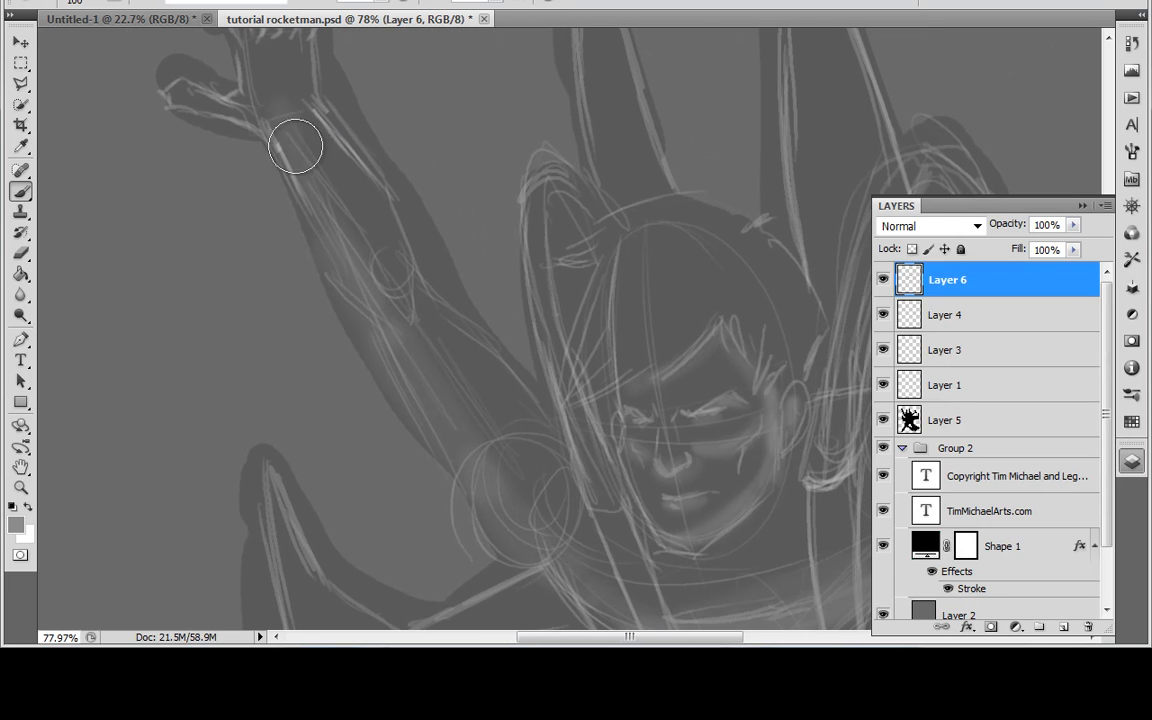
{"action": "left_click_drag", "start_coordinate": [262, 134], "coordinate": [183, 106]}
{"action": "left_click_drag", "start_coordinate": [527, 494], "coordinate": [264, 311]}
{"action": "left_click_drag", "start_coordinate": [570, 432], "coordinate": [476, 372]}
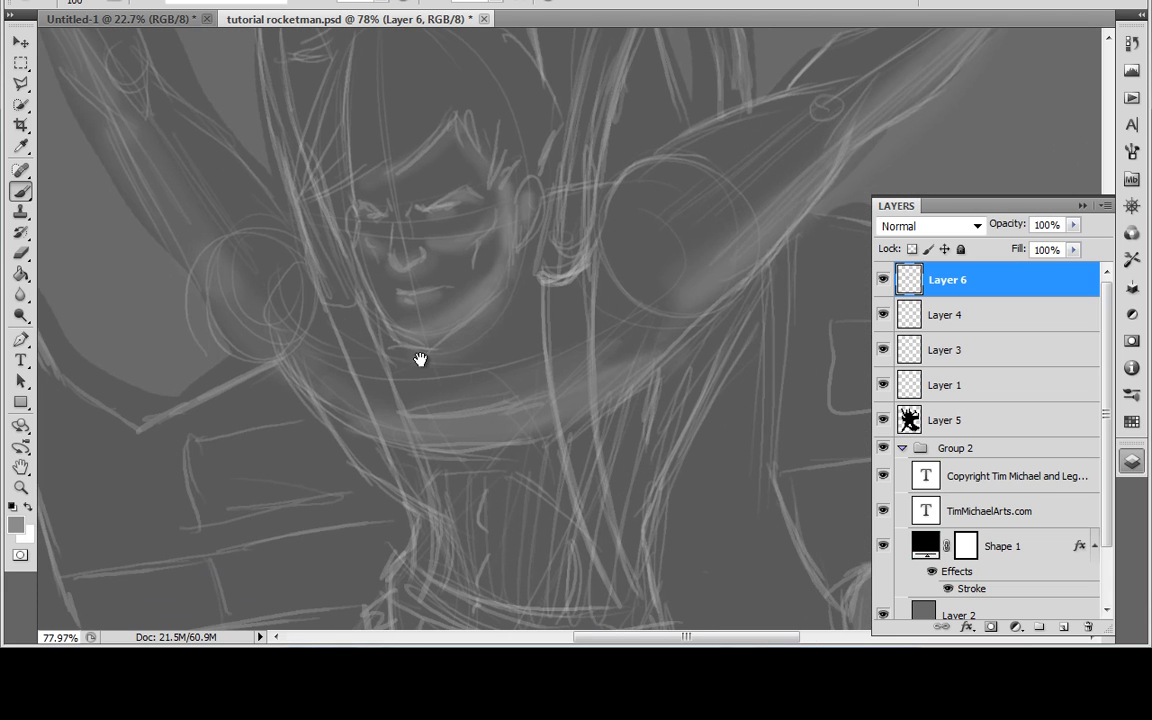
Step: Paint soft light tones down the two long straps running over the chest to the waist
{"action": "mouse_move", "coordinate": [548, 353]}
{"action": "left_mouse_down"}
{"action": "mouse_move", "coordinate": [523, 334]}
{"action": "mouse_move", "coordinate": [549, 306]}
{"action": "mouse_move", "coordinate": [543, 245]}
{"action": "left_mouse_up"}
{"action": "mouse_move", "coordinate": [525, 222]}
{"action": "left_mouse_down"}
{"action": "mouse_move", "coordinate": [533, 391]}
{"action": "mouse_move", "coordinate": [605, 560]}
{"action": "left_mouse_up"}
{"action": "mouse_move", "coordinate": [301, 243]}
{"action": "left_mouse_down"}
{"action": "mouse_move", "coordinate": [375, 411]}
{"action": "mouse_move", "coordinate": [374, 494]}
{"action": "mouse_move", "coordinate": [419, 522]}
{"action": "mouse_move", "coordinate": [512, 543]}
{"action": "mouse_move", "coordinate": [573, 501]}
{"action": "mouse_move", "coordinate": [573, 475]}
{"action": "left_mouse_up"}
{"action": "left_click_drag", "start_coordinate": [653, 247], "coordinate": [490, 625]}
{"action": "left_click_drag", "start_coordinate": [560, 445], "coordinate": [591, 212]}
Step: Paint a soft light band along the underside of the raised front thigh from hip to knee
{"action": "mouse_move", "coordinate": [521, 411]}
{"action": "left_mouse_down"}
{"action": "mouse_move", "coordinate": [528, 335]}
{"action": "mouse_move", "coordinate": [607, 30]}
{"action": "left_mouse_up"}
{"action": "left_click_drag", "start_coordinate": [301, 452], "coordinate": [519, 210]}
{"action": "mouse_move", "coordinate": [242, 445]}
{"action": "left_mouse_down"}
{"action": "mouse_move", "coordinate": [377, 362]}
{"action": "mouse_move", "coordinate": [502, 229]}
{"action": "left_mouse_up"}
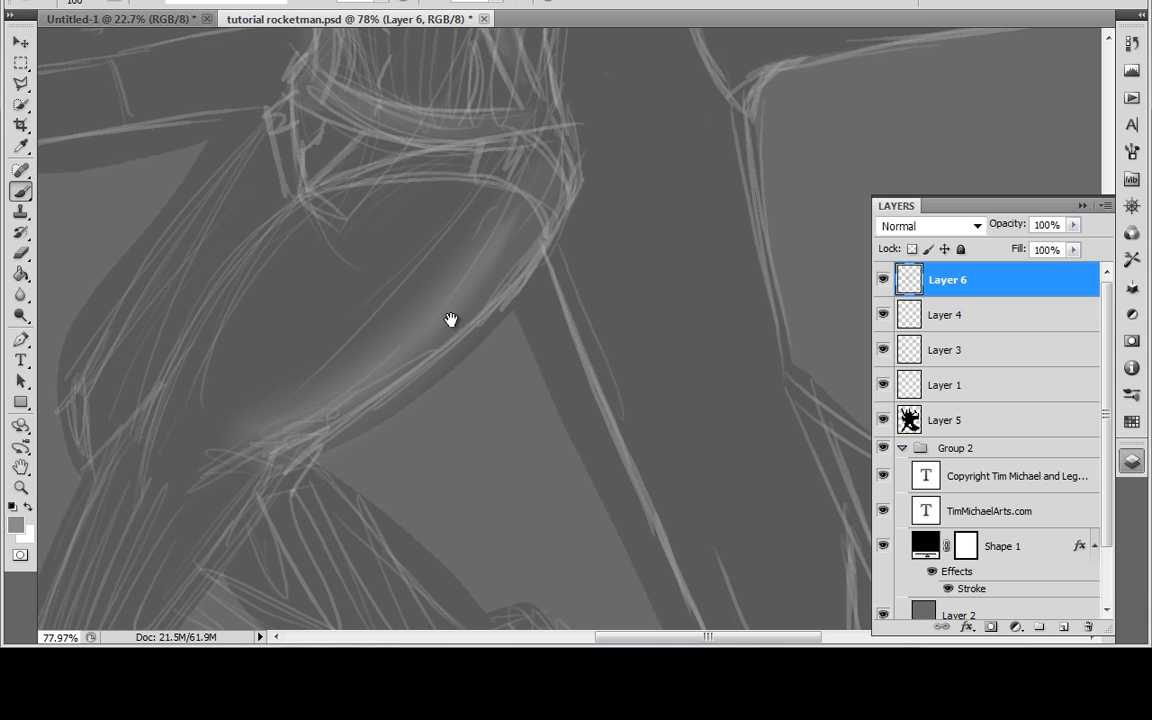
Step: Shade the front lower leg down to the ankle and the side of its boot
{"action": "mouse_move", "coordinate": [378, 444]}
{"action": "left_mouse_down"}
{"action": "mouse_move", "coordinate": [373, 429]}
{"action": "mouse_move", "coordinate": [448, 301]}
{"action": "left_mouse_up"}
{"action": "left_click_drag", "start_coordinate": [484, 252], "coordinate": [547, 115]}
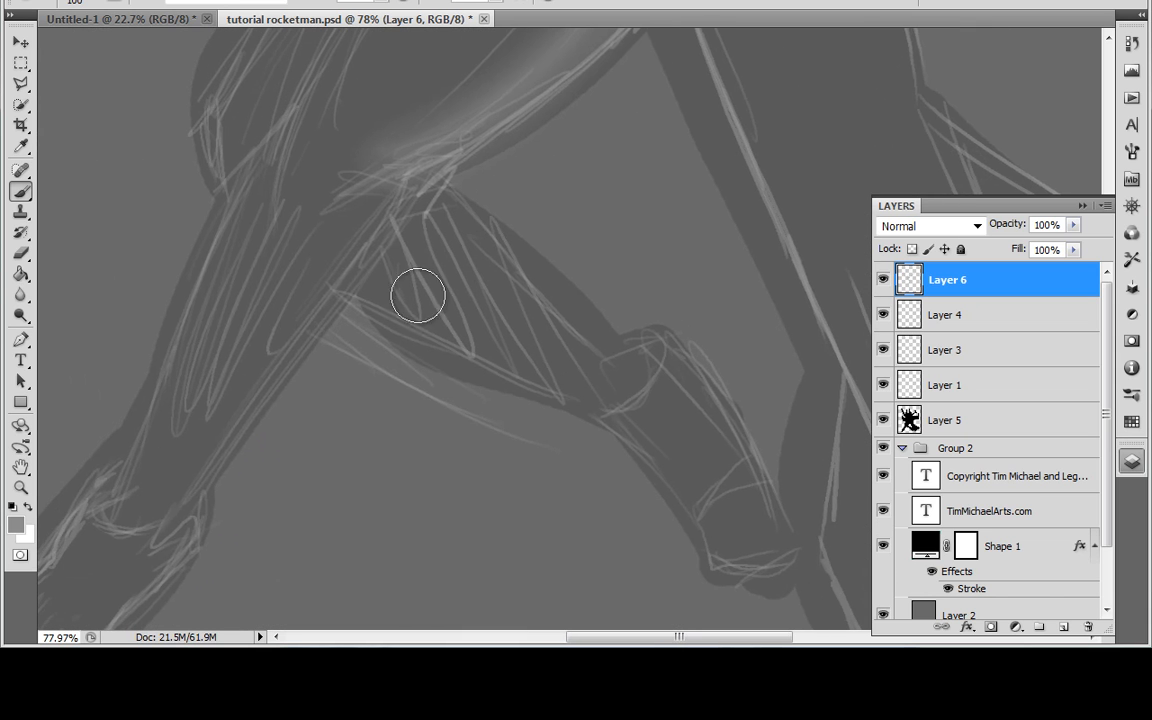
{"action": "left_click_drag", "start_coordinate": [275, 341], "coordinate": [345, 252]}
{"action": "left_click_drag", "start_coordinate": [231, 416], "coordinate": [403, 194]}
{"action": "left_click_drag", "start_coordinate": [144, 512], "coordinate": [432, 314]}
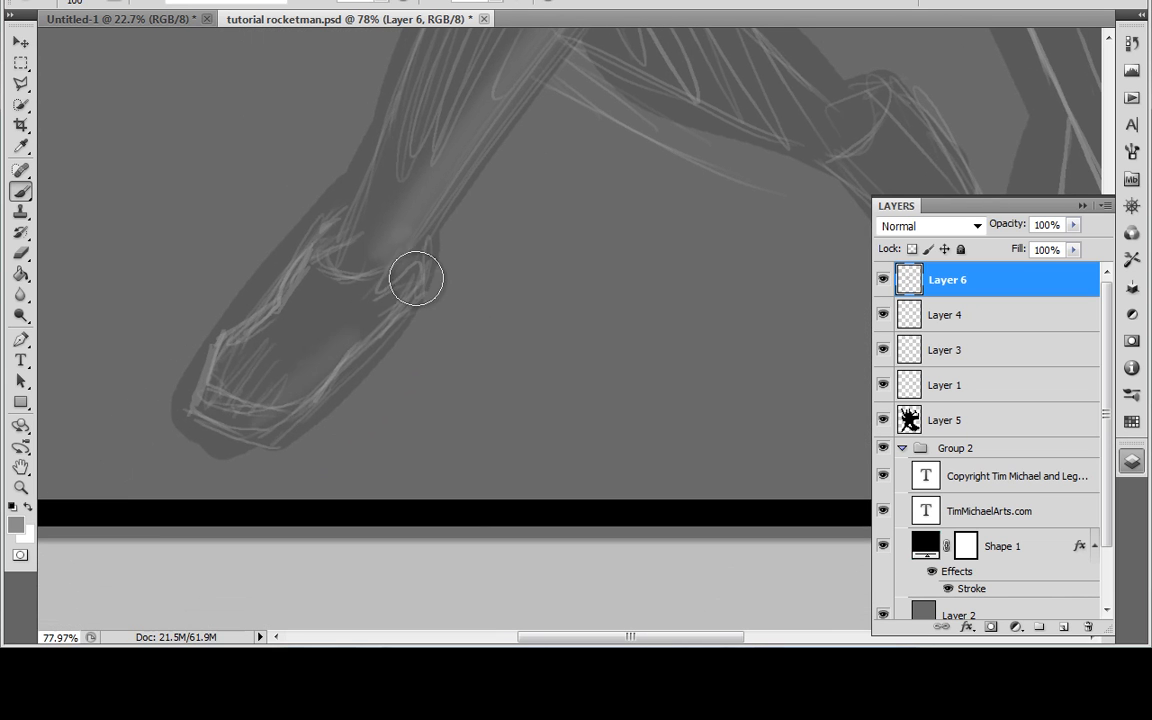
{"action": "left_click_drag", "start_coordinate": [267, 399], "coordinate": [306, 383]}
Step: Add soft light tones to the rear leg and to the knee of the front leg
{"action": "mouse_move", "coordinate": [523, 334]}
{"action": "left_mouse_down"}
{"action": "mouse_move", "coordinate": [447, 368]}
{"action": "mouse_move", "coordinate": [347, 376]}
{"action": "mouse_move", "coordinate": [295, 312]}
{"action": "mouse_move", "coordinate": [396, 356]}
{"action": "mouse_move", "coordinate": [455, 408]}
{"action": "mouse_move", "coordinate": [562, 566]}
{"action": "mouse_move", "coordinate": [543, 527]}
{"action": "mouse_move", "coordinate": [571, 552]}
{"action": "left_mouse_up"}
{"action": "left_click_drag", "start_coordinate": [352, 388], "coordinate": [637, 614]}
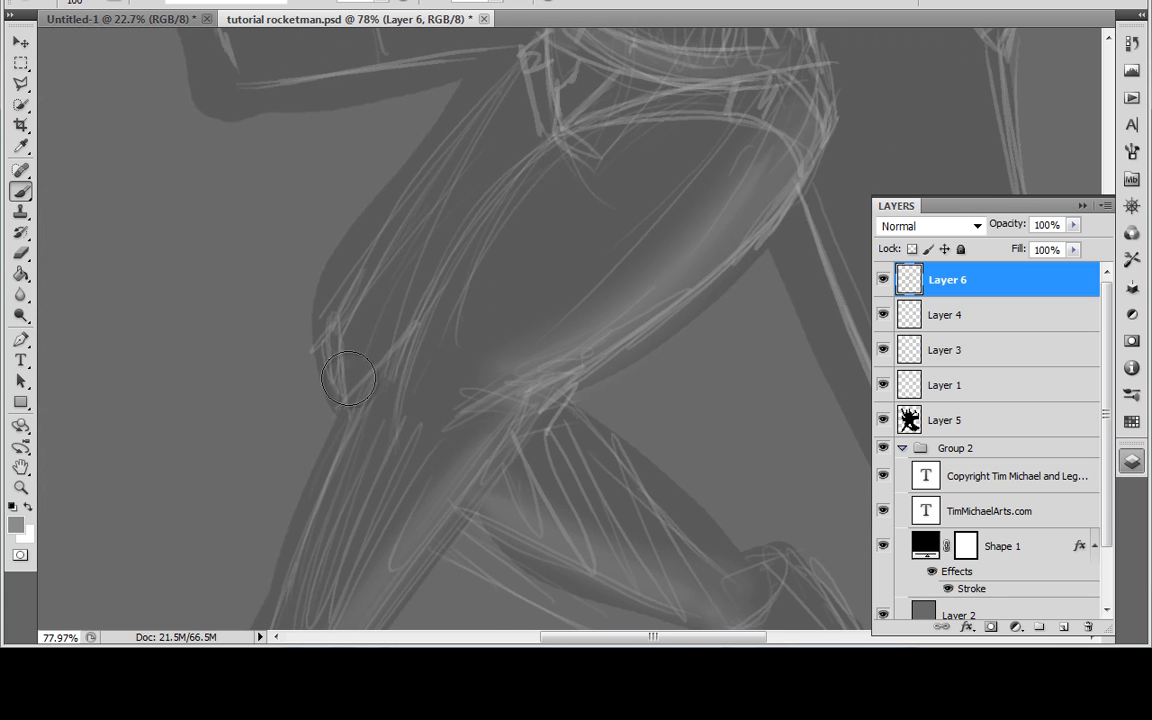
{"action": "left_click_drag", "start_coordinate": [343, 333], "coordinate": [345, 338]}
{"action": "mouse_move", "coordinate": [625, 203]}
{"action": "left_mouse_down"}
{"action": "mouse_move", "coordinate": [560, 419]}
{"action": "mouse_move", "coordinate": [543, 545]}
{"action": "mouse_move", "coordinate": [444, 552]}
{"action": "left_mouse_up"}
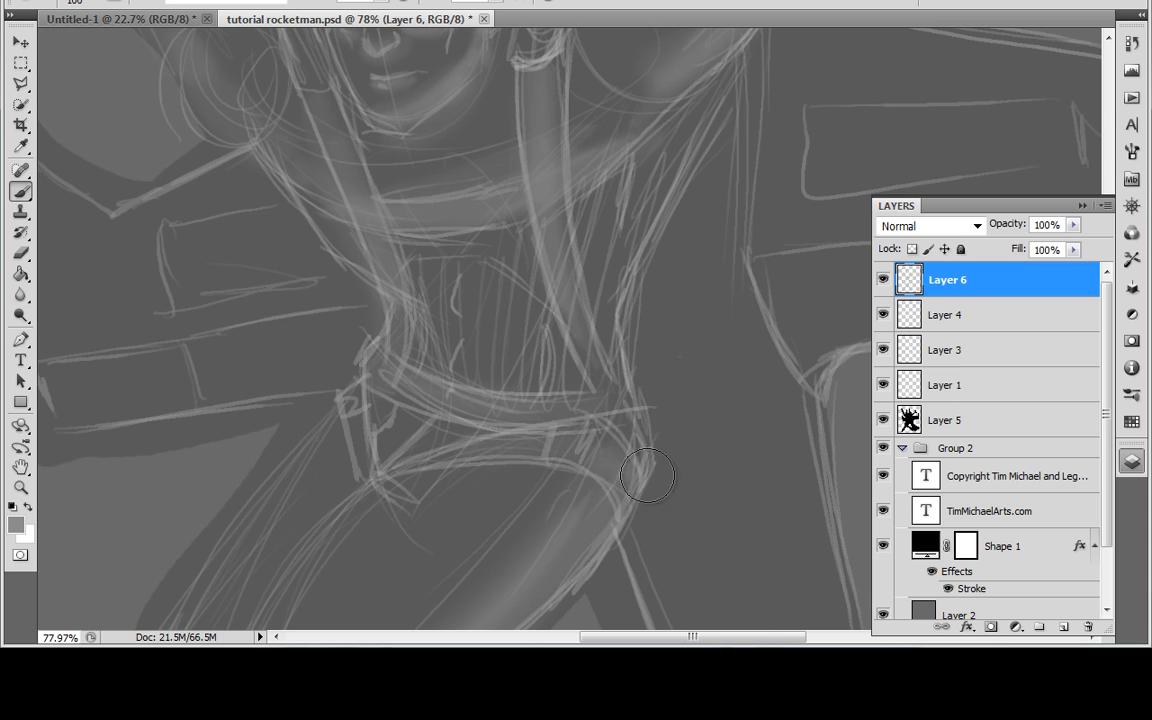
Step: Paint soft light tones on the hip beside the belt and across the front of the hair
{"action": "mouse_move", "coordinate": [367, 425]}
{"action": "left_mouse_down"}
{"action": "mouse_move", "coordinate": [326, 417]}
{"action": "mouse_move", "coordinate": [366, 428]}
{"action": "mouse_move", "coordinate": [290, 490]}
{"action": "left_mouse_up"}
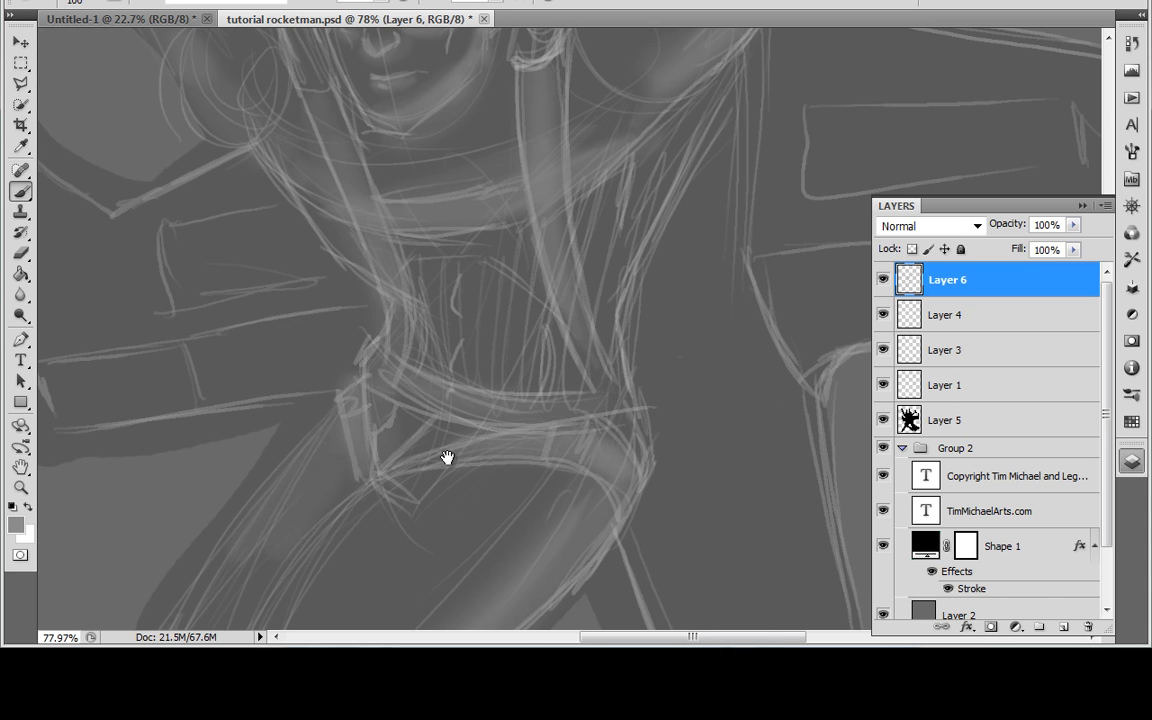
{"action": "scroll", "coordinate": [381, 524], "scroll_direction": "up", "scroll_amount": 10}
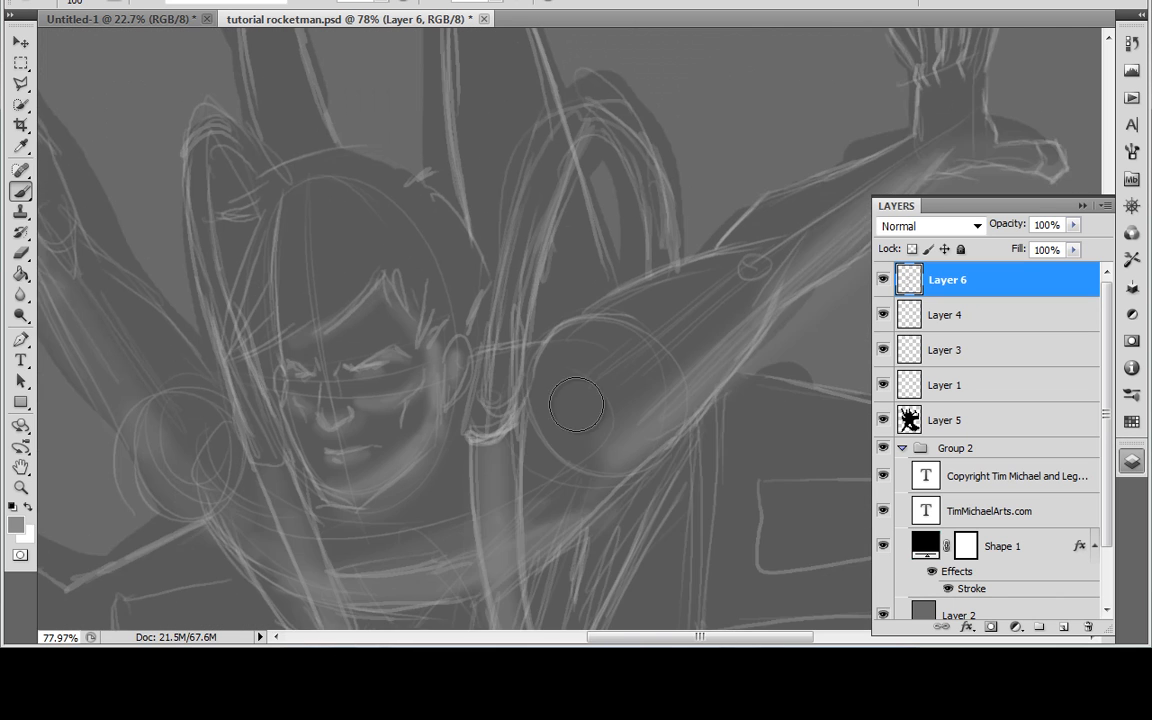
{"action": "scroll", "coordinate": [572, 400], "scroll_direction": "left", "scroll_amount": 2}
{"action": "scroll", "coordinate": [572, 400], "scroll_direction": "up", "scroll_amount": 1}
{"action": "left_click_drag", "start_coordinate": [390, 328], "coordinate": [417, 265]}
{"action": "left_click_drag", "start_coordinate": [343, 346], "coordinate": [383, 316]}
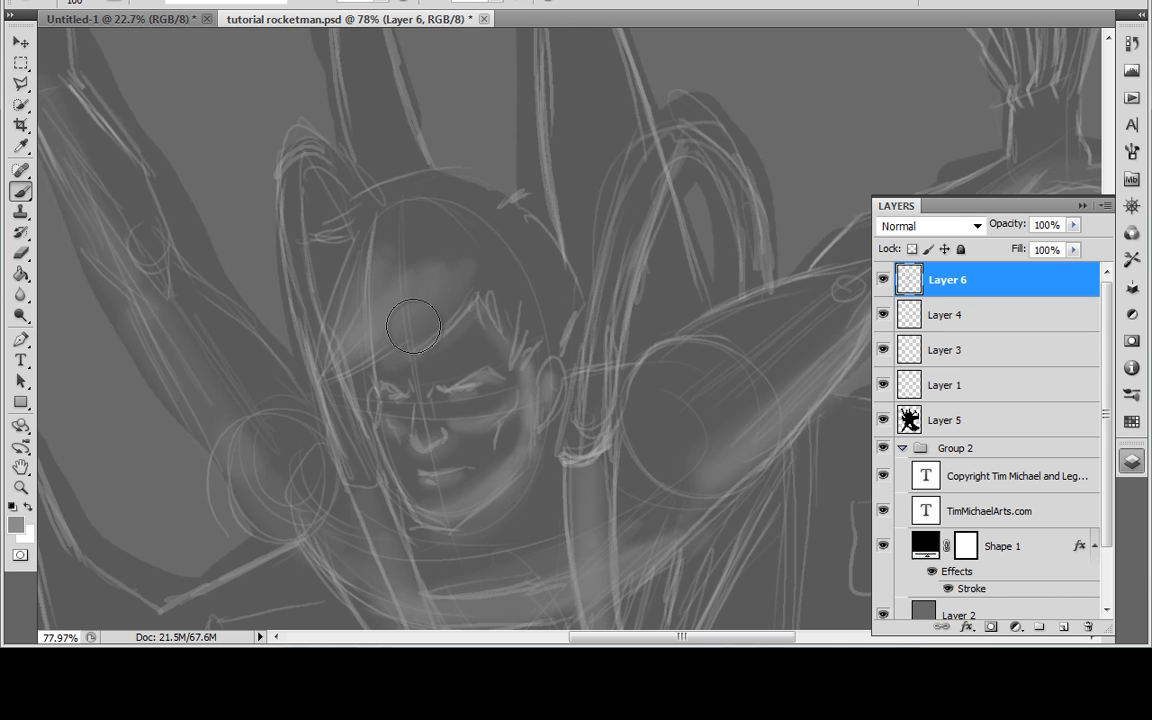
{"action": "mouse_move", "coordinate": [497, 274]}
{"action": "left_mouse_down"}
{"action": "mouse_move", "coordinate": [527, 284]}
{"action": "mouse_move", "coordinate": [555, 340]}
{"action": "mouse_move", "coordinate": [531, 339]}
{"action": "mouse_move", "coordinate": [496, 285]}
{"action": "mouse_move", "coordinate": [449, 284]}
{"action": "mouse_move", "coordinate": [453, 235]}
{"action": "mouse_move", "coordinate": [389, 291]}
{"action": "mouse_move", "coordinate": [374, 258]}
{"action": "left_mouse_up"}
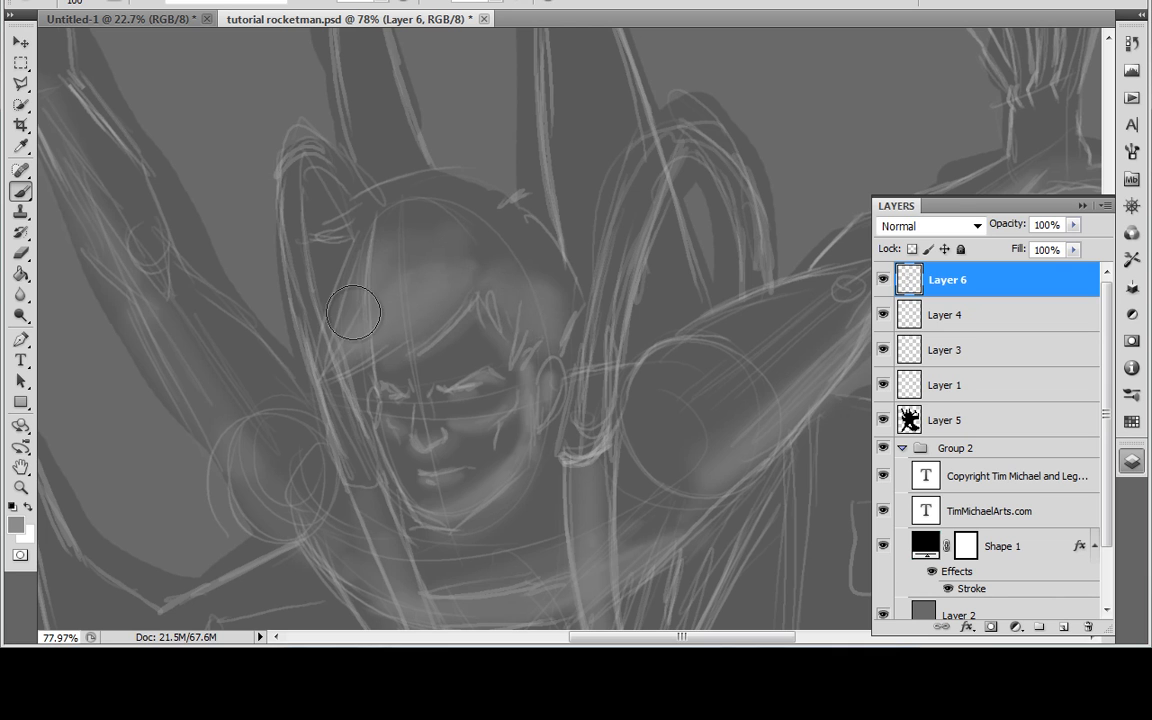
Step: Add soft light tones along the two looped straps rising over the shoulders on either side of the head
{"action": "left_click_drag", "start_coordinate": [541, 437], "coordinate": [296, 484]}
{"action": "left_click_drag", "start_coordinate": [450, 164], "coordinate": [360, 405]}
{"action": "mouse_move", "coordinate": [373, 349]}
{"action": "left_mouse_down"}
{"action": "mouse_move", "coordinate": [363, 401]}
{"action": "mouse_move", "coordinate": [403, 247]}
{"action": "mouse_move", "coordinate": [380, 313]}
{"action": "mouse_move", "coordinate": [464, 194]}
{"action": "mouse_move", "coordinate": [494, 211]}
{"action": "left_mouse_up"}
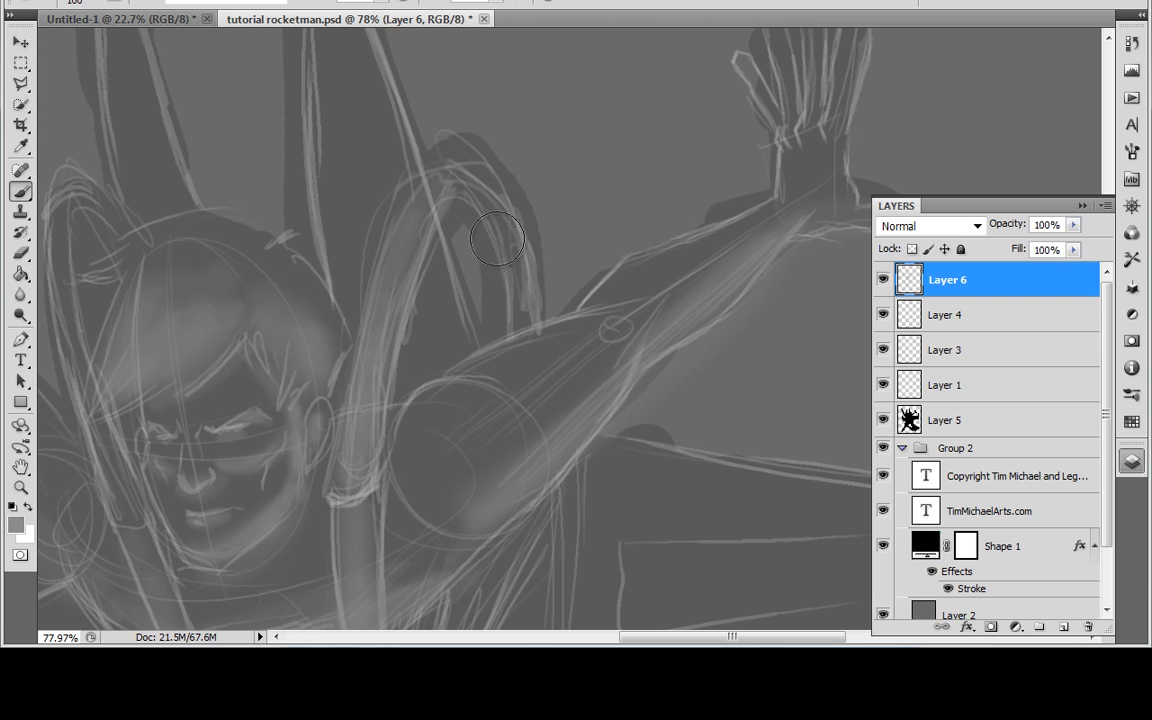
{"action": "left_click_drag", "start_coordinate": [306, 430], "coordinate": [470, 418]}
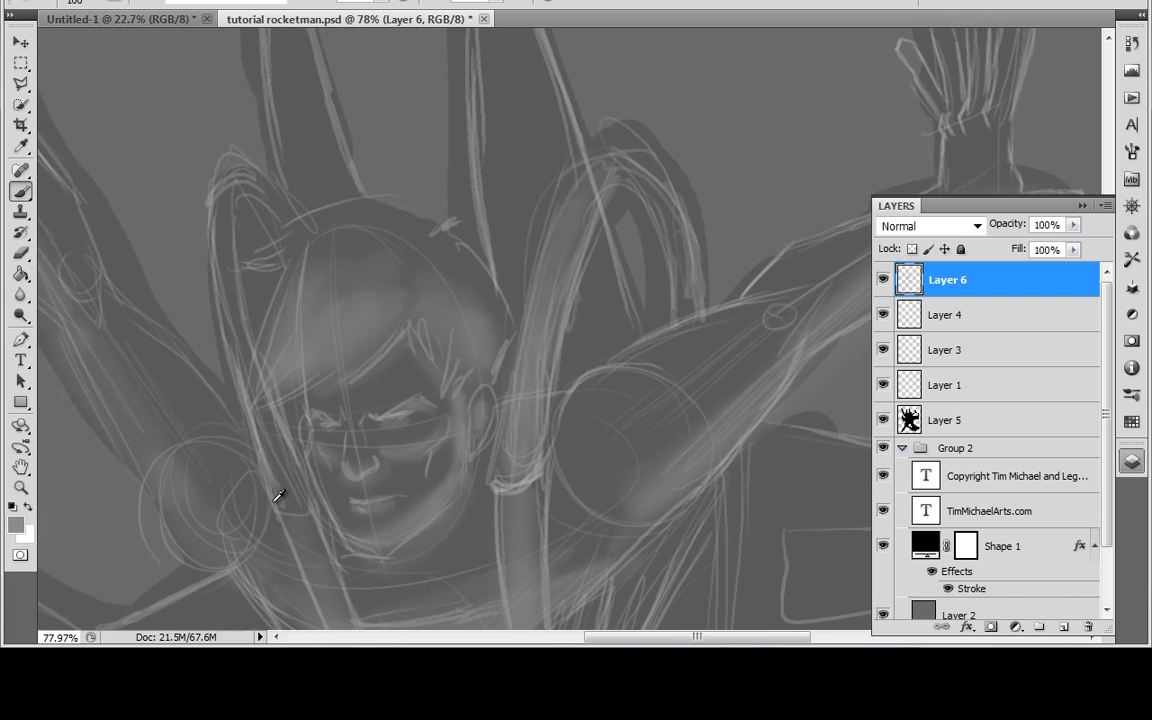
{"action": "left_click_drag", "start_coordinate": [255, 393], "coordinate": [241, 338]}
Step: Set the foreground colour to dark grey #3d3d3d
{"action": "scroll", "coordinate": [457, 245], "scroll_direction": "down", "scroll_amount": 2}
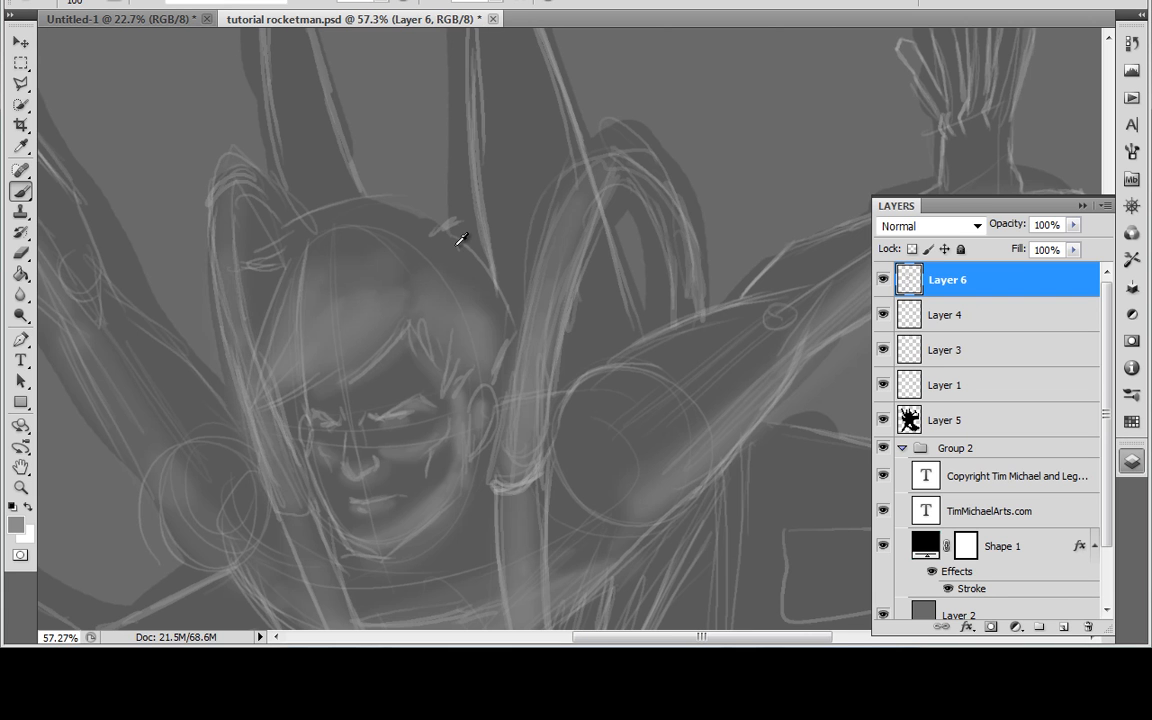
{"action": "scroll", "coordinate": [461, 238], "scroll_direction": "down", "scroll_amount": 3}
{"action": "left_click_drag", "start_coordinate": [569, 516], "coordinate": [581, 380]}
{"action": "scroll", "coordinate": [579, 393], "scroll_direction": "down", "scroll_amount": 1}
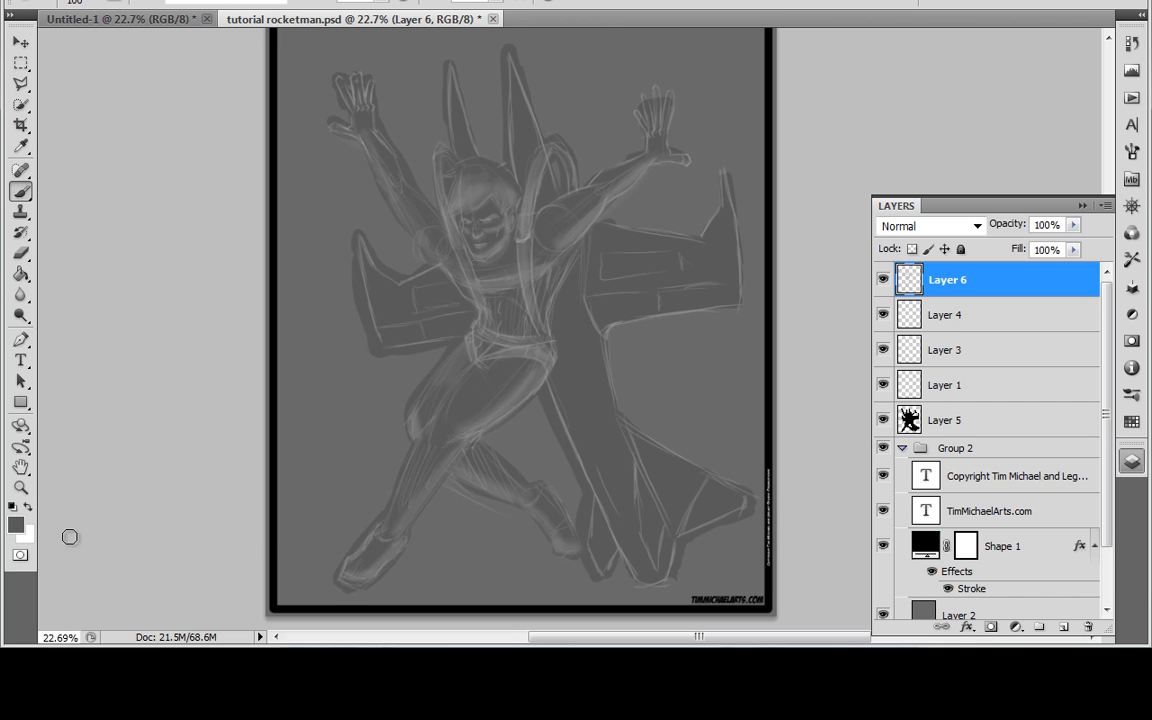
{"action": "left_click", "coordinate": [15, 524]}
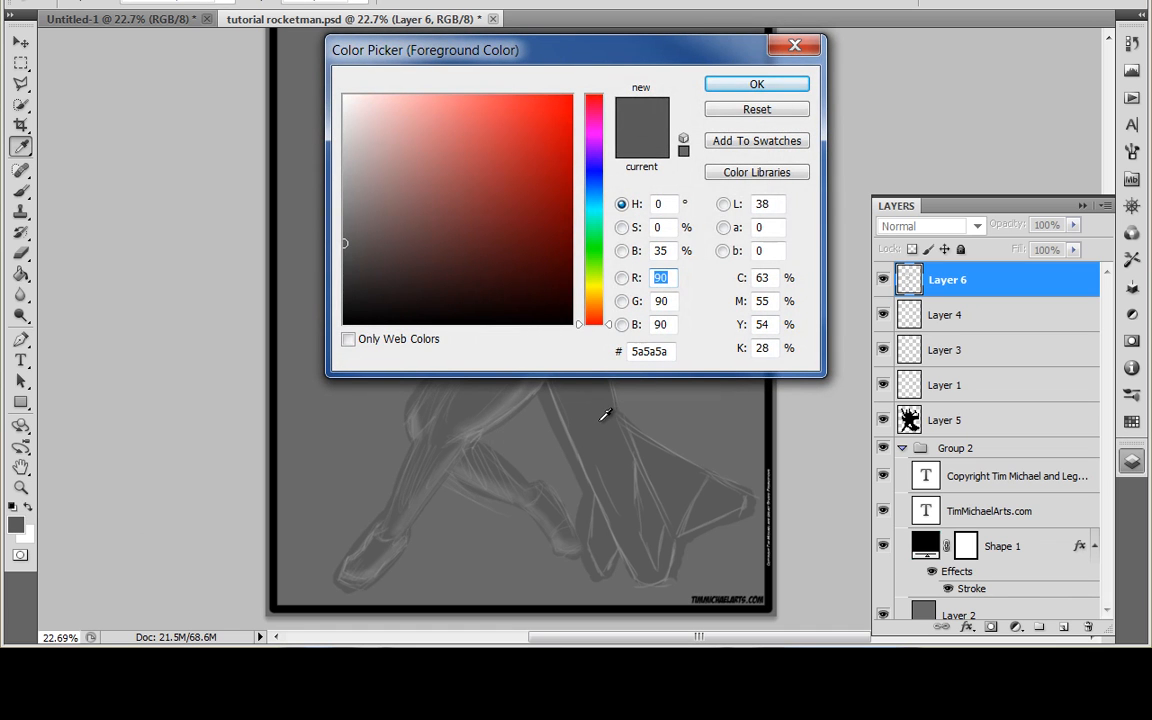
{"action": "left_click_drag", "start_coordinate": [344, 272], "coordinate": [343, 269]}
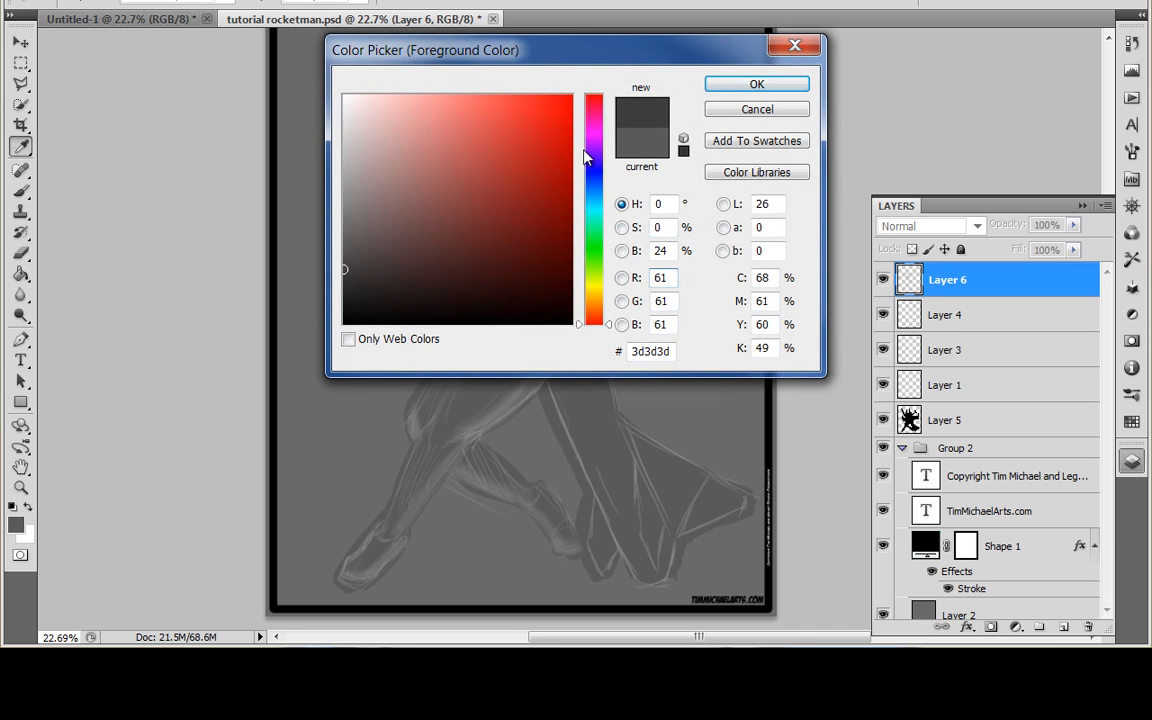
{"action": "left_click", "coordinate": [722, 86]}
Step: Paint soft dark shadows on the thighs and hip, and along the shoulder and raised arm above the right wing
{"action": "scroll", "coordinate": [582, 378], "scroll_direction": "up", "scroll_amount": 5}
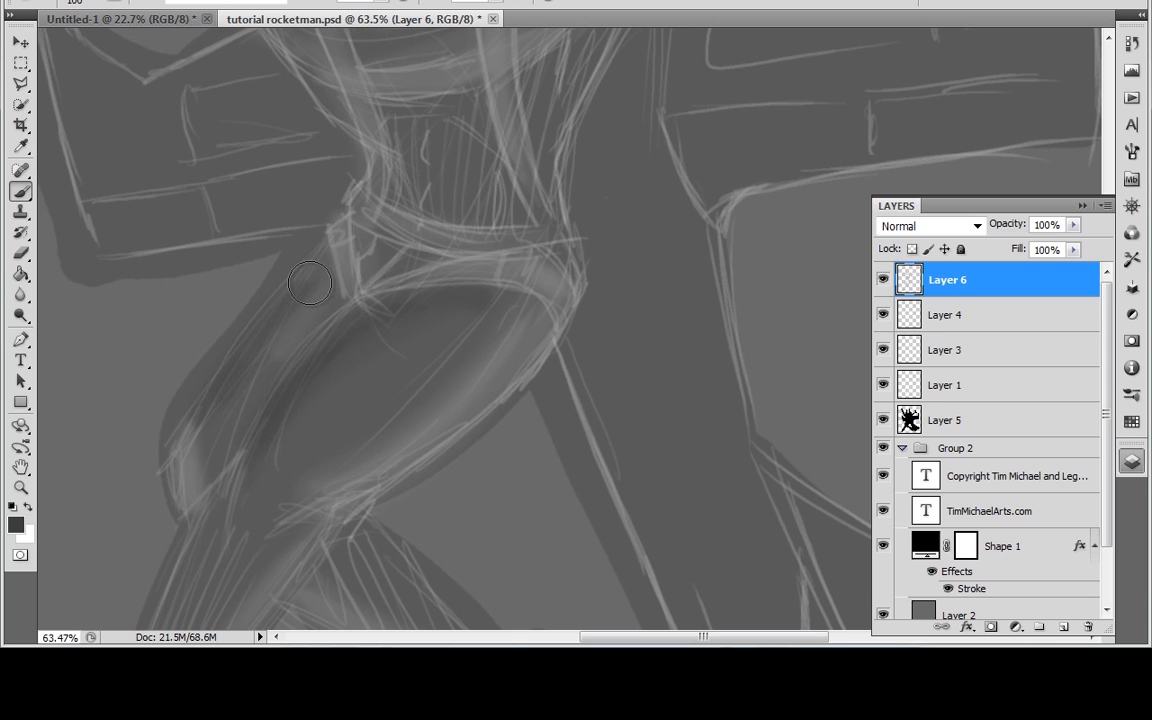
{"action": "left_click_drag", "start_coordinate": [313, 331], "coordinate": [349, 293]}
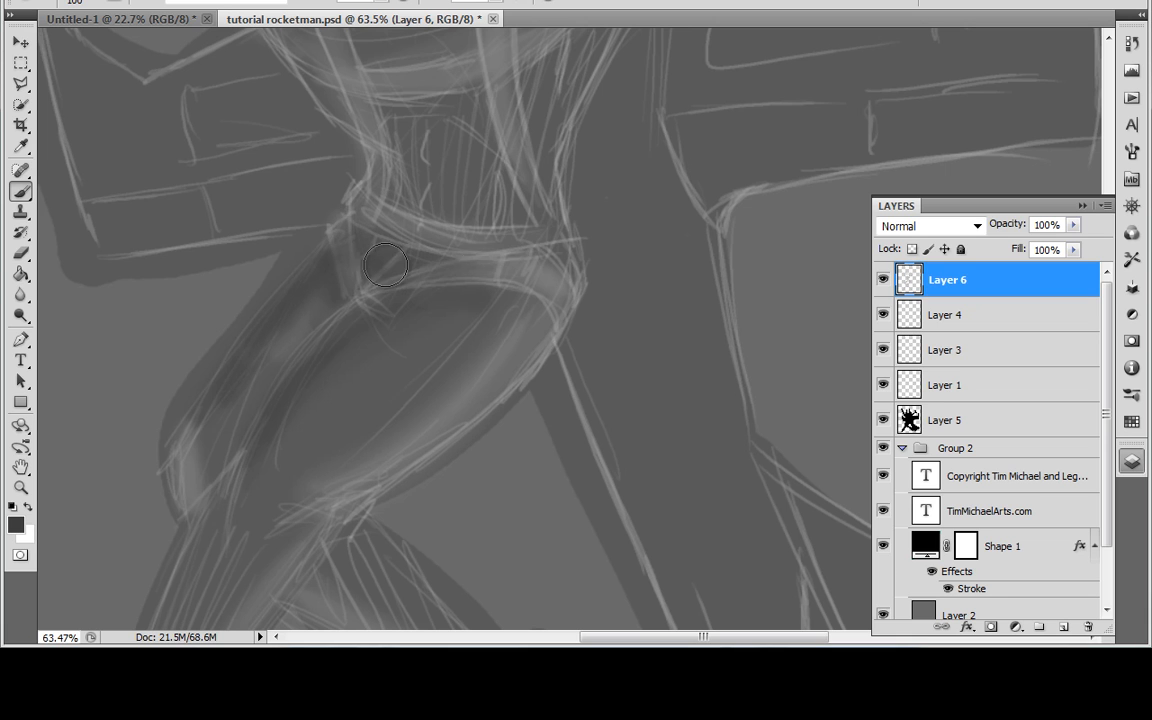
{"action": "left_click_drag", "start_coordinate": [424, 257], "coordinate": [488, 486]}
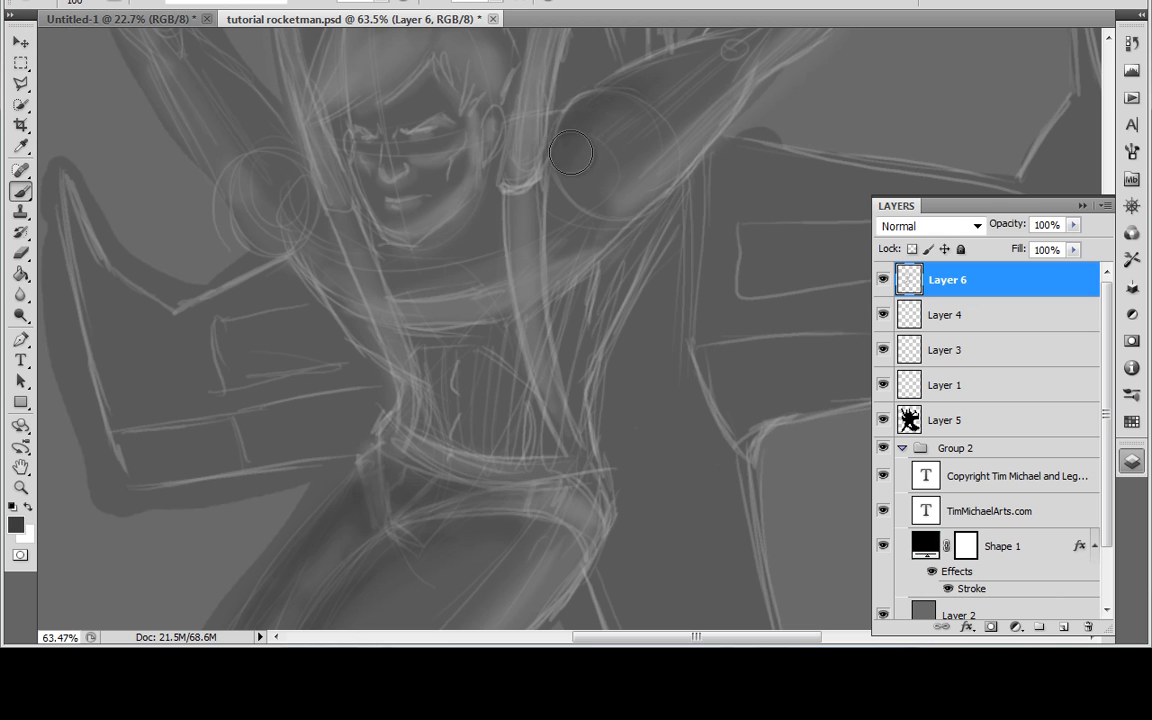
{"action": "mouse_move", "coordinate": [650, 98]}
{"action": "left_mouse_down"}
{"action": "mouse_move", "coordinate": [556, 175]}
{"action": "mouse_move", "coordinate": [502, 273]}
{"action": "left_mouse_up"}
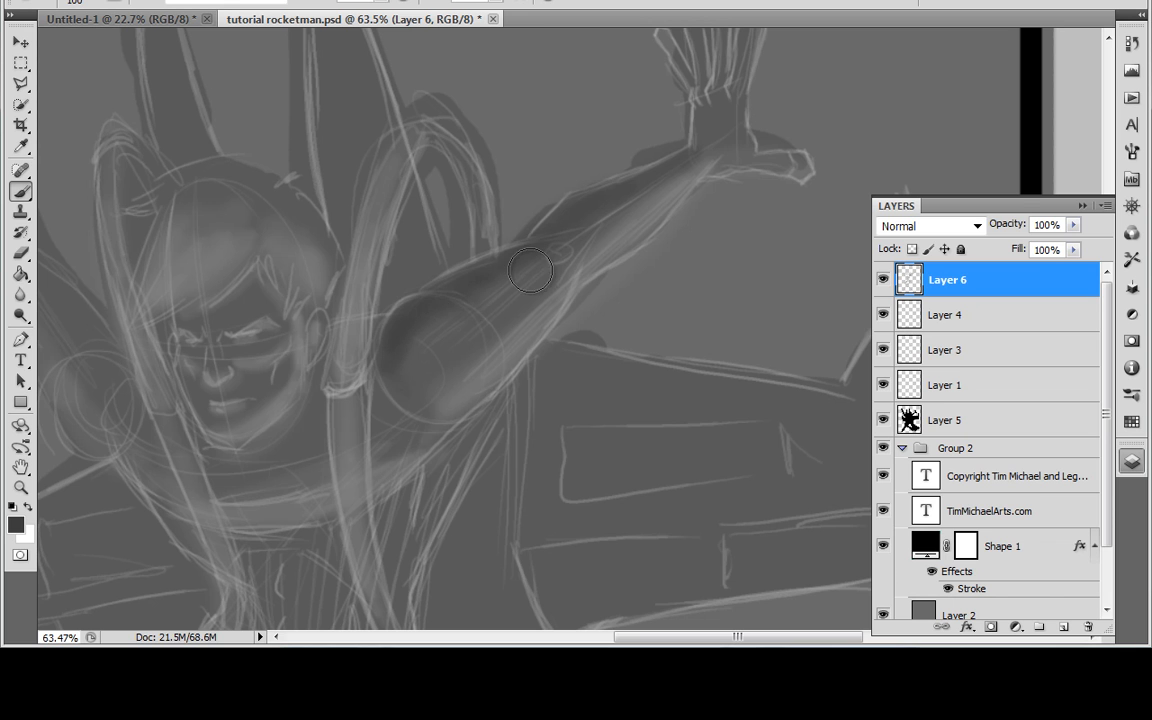
{"action": "mouse_move", "coordinate": [475, 311]}
{"action": "left_mouse_down"}
{"action": "mouse_move", "coordinate": [677, 284]}
{"action": "mouse_move", "coordinate": [762, 328]}
{"action": "left_mouse_up"}
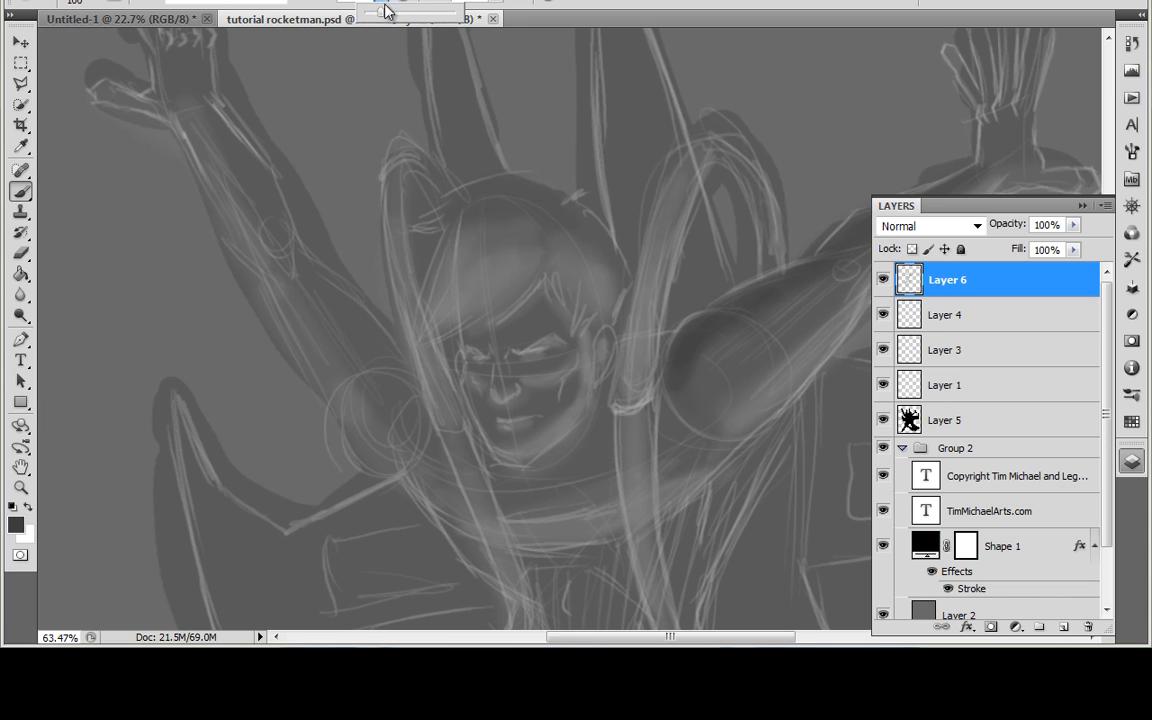
Step: Darken the crown of the hair and the area around the brow, eyes and nose with the adjusted brush opacity
{"action": "left_click", "coordinate": [488, 193]}
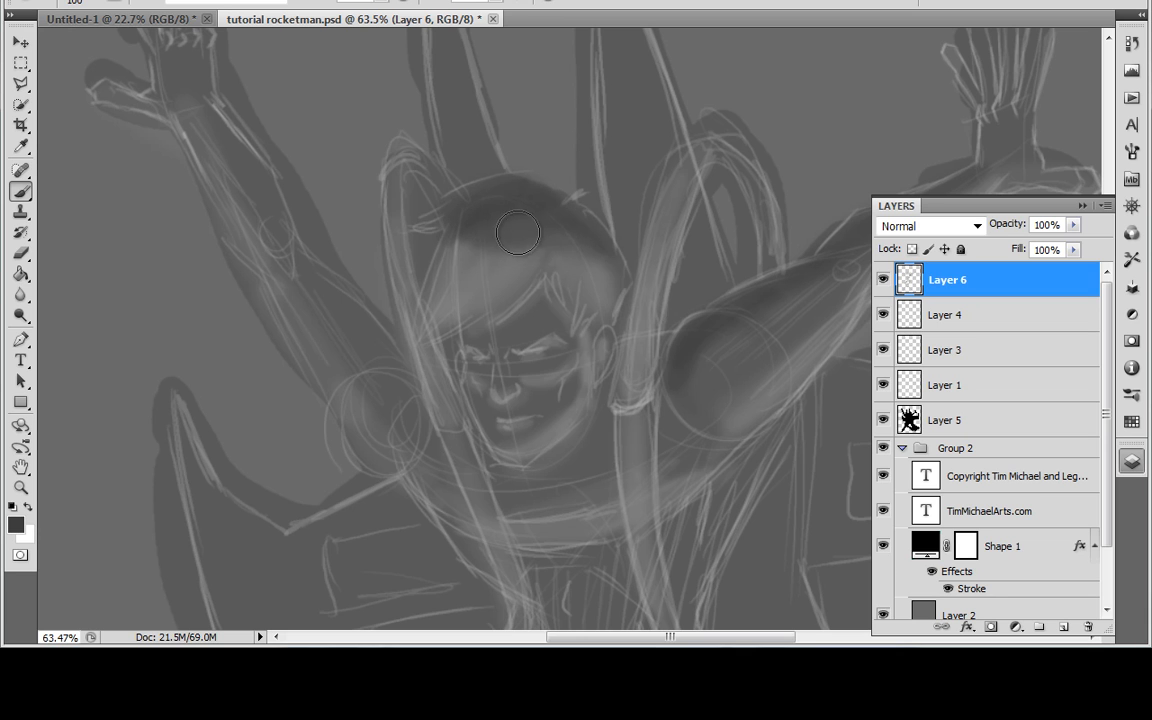
{"action": "left_click_drag", "start_coordinate": [545, 235], "coordinate": [600, 258]}
{"action": "mouse_move", "coordinate": [530, 304]}
{"action": "left_mouse_down"}
{"action": "mouse_move", "coordinate": [497, 334]}
{"action": "mouse_move", "coordinate": [546, 325]}
{"action": "mouse_move", "coordinate": [526, 366]}
{"action": "mouse_move", "coordinate": [560, 361]}
{"action": "mouse_move", "coordinate": [476, 366]}
{"action": "mouse_move", "coordinate": [487, 368]}
{"action": "mouse_move", "coordinate": [475, 393]}
{"action": "mouse_move", "coordinate": [516, 328]}
{"action": "left_mouse_up"}
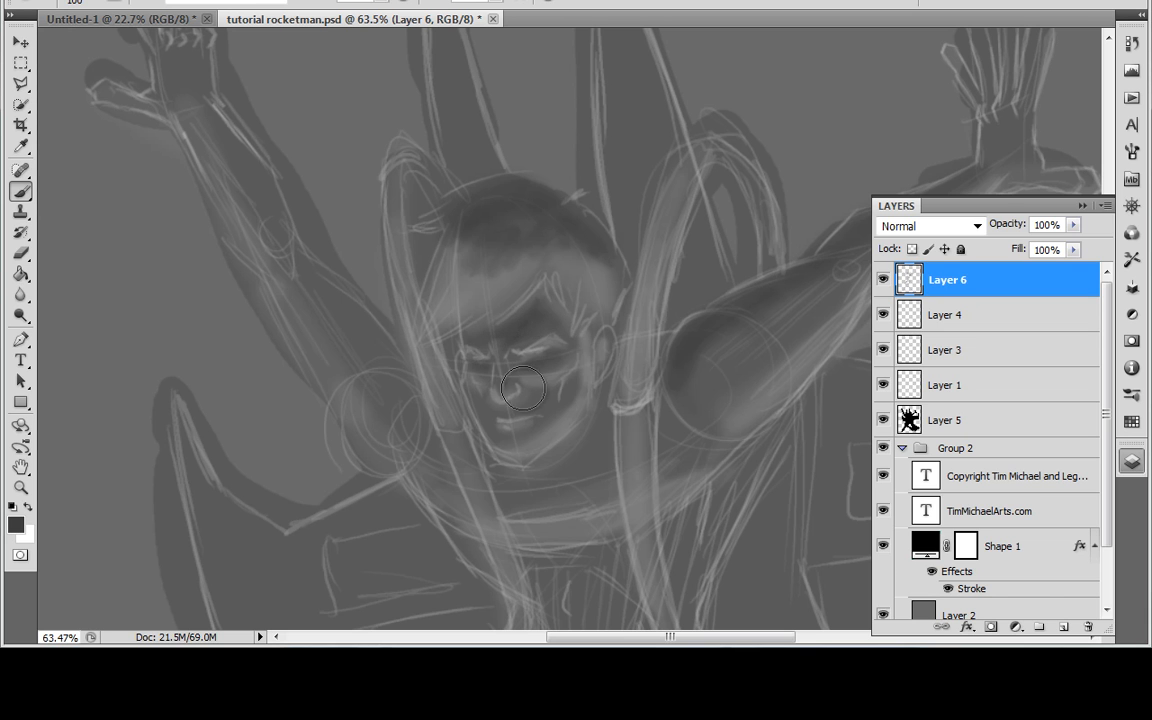
{"action": "left_click_drag", "start_coordinate": [559, 416], "coordinate": [634, 455]}
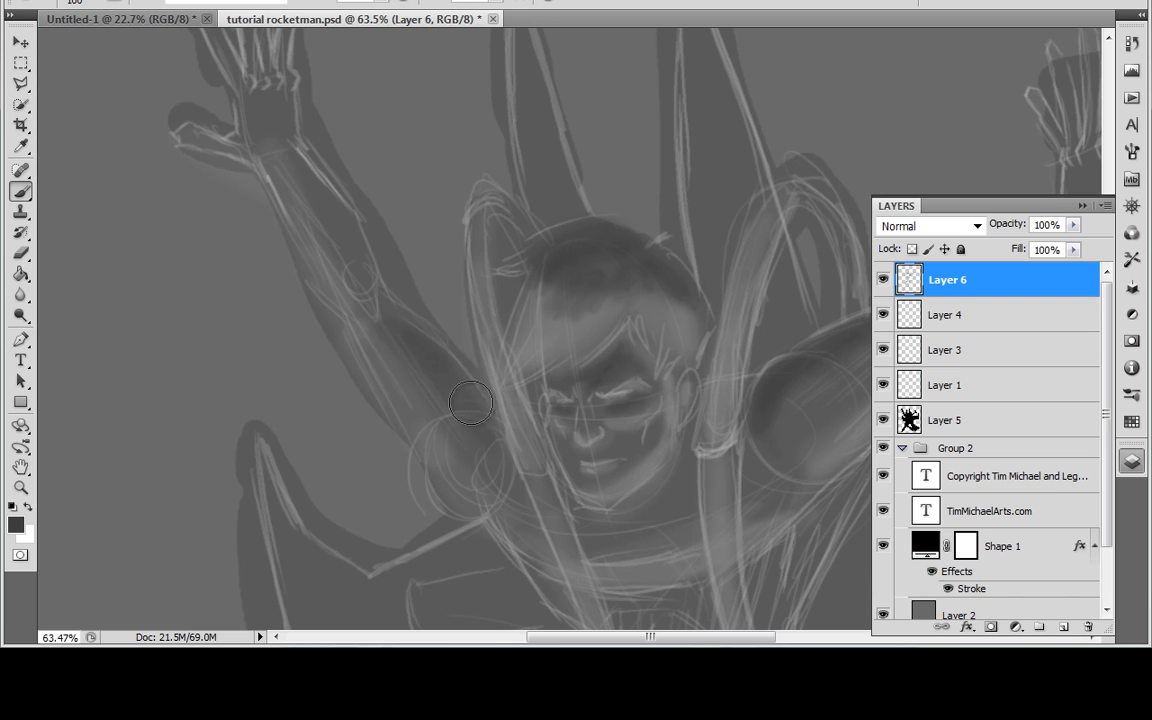
Step: Shade the raised arm above the left wing and the neck area under the chin in dark grey
{"action": "left_click_drag", "start_coordinate": [398, 345], "coordinate": [309, 181]}
{"action": "mouse_move", "coordinate": [361, 290]}
{"action": "left_mouse_down"}
{"action": "mouse_move", "coordinate": [289, 150]}
{"action": "mouse_move", "coordinate": [307, 194]}
{"action": "mouse_move", "coordinate": [280, 96]}
{"action": "left_mouse_up"}
{"action": "mouse_move", "coordinate": [648, 247]}
{"action": "left_mouse_down"}
{"action": "mouse_move", "coordinate": [535, 365]}
{"action": "mouse_move", "coordinate": [437, 218]}
{"action": "left_mouse_up"}
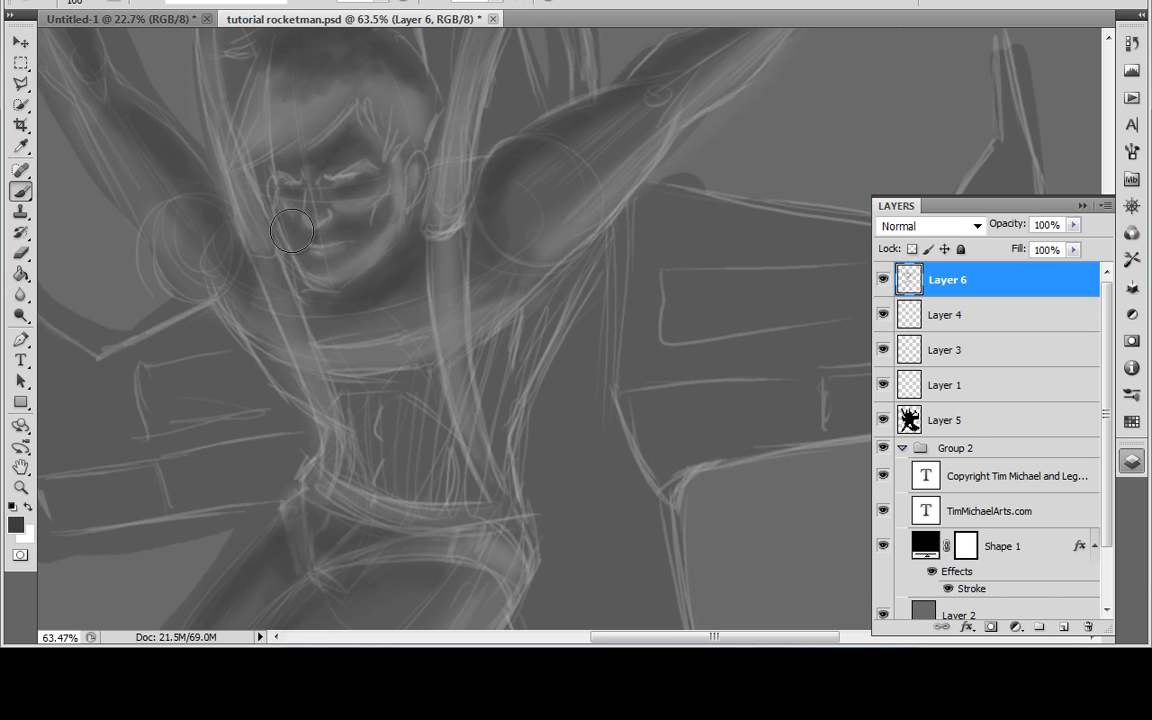
{"action": "mouse_move", "coordinate": [440, 329]}
{"action": "left_mouse_down"}
{"action": "mouse_move", "coordinate": [503, 311]}
{"action": "mouse_move", "coordinate": [715, 328]}
{"action": "left_mouse_up"}
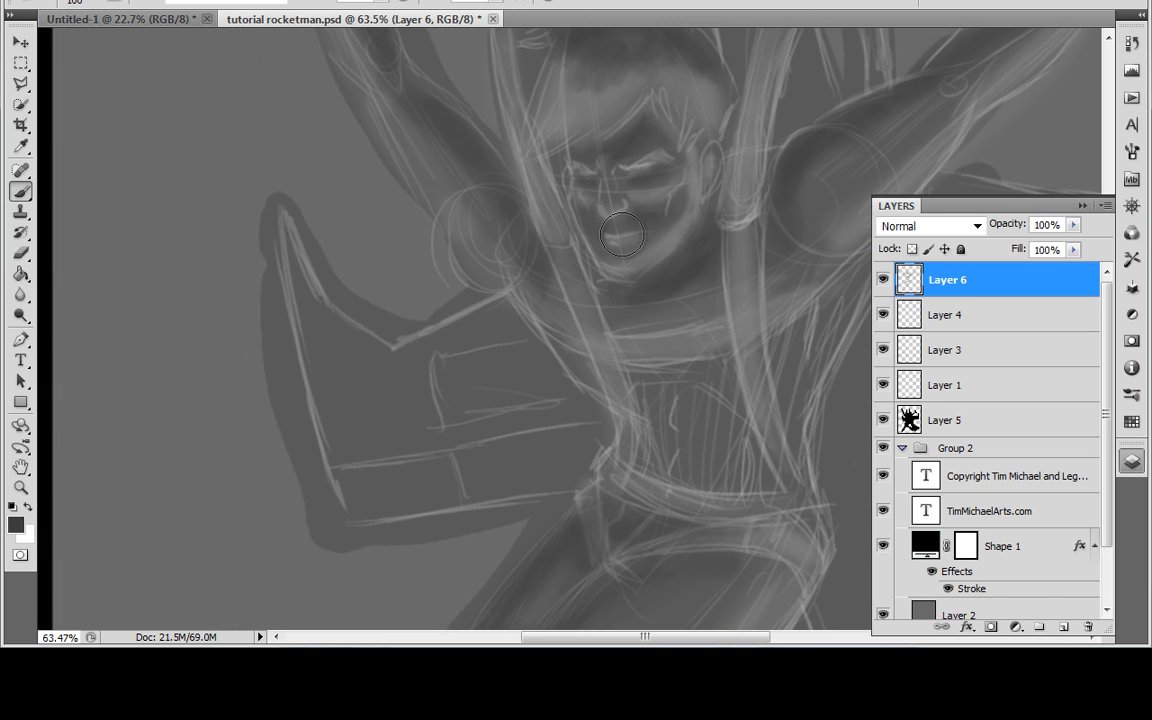
Step: Paint dark shadows along the upper edge of the left wing, around its inner panel and towards its tip
{"action": "mouse_move", "coordinate": [452, 331]}
{"action": "left_mouse_down"}
{"action": "mouse_move", "coordinate": [527, 316]}
{"action": "mouse_move", "coordinate": [516, 300]}
{"action": "left_mouse_up"}
{"action": "mouse_move", "coordinate": [424, 366]}
{"action": "left_mouse_down"}
{"action": "mouse_move", "coordinate": [417, 378]}
{"action": "mouse_move", "coordinate": [411, 364]}
{"action": "mouse_move", "coordinate": [452, 373]}
{"action": "mouse_move", "coordinate": [442, 439]}
{"action": "left_mouse_up"}
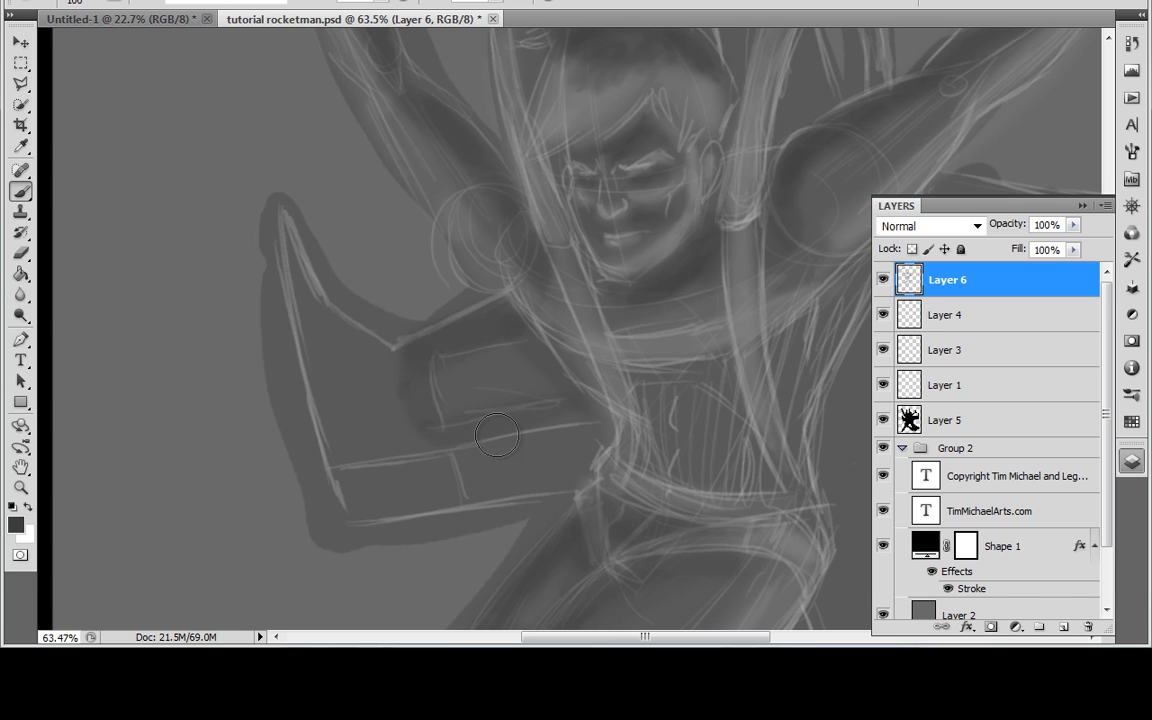
{"action": "mouse_move", "coordinate": [323, 321]}
{"action": "left_mouse_down"}
{"action": "mouse_move", "coordinate": [395, 362]}
{"action": "mouse_move", "coordinate": [320, 301]}
{"action": "mouse_move", "coordinate": [291, 248]}
{"action": "mouse_move", "coordinate": [343, 318]}
{"action": "left_mouse_up"}
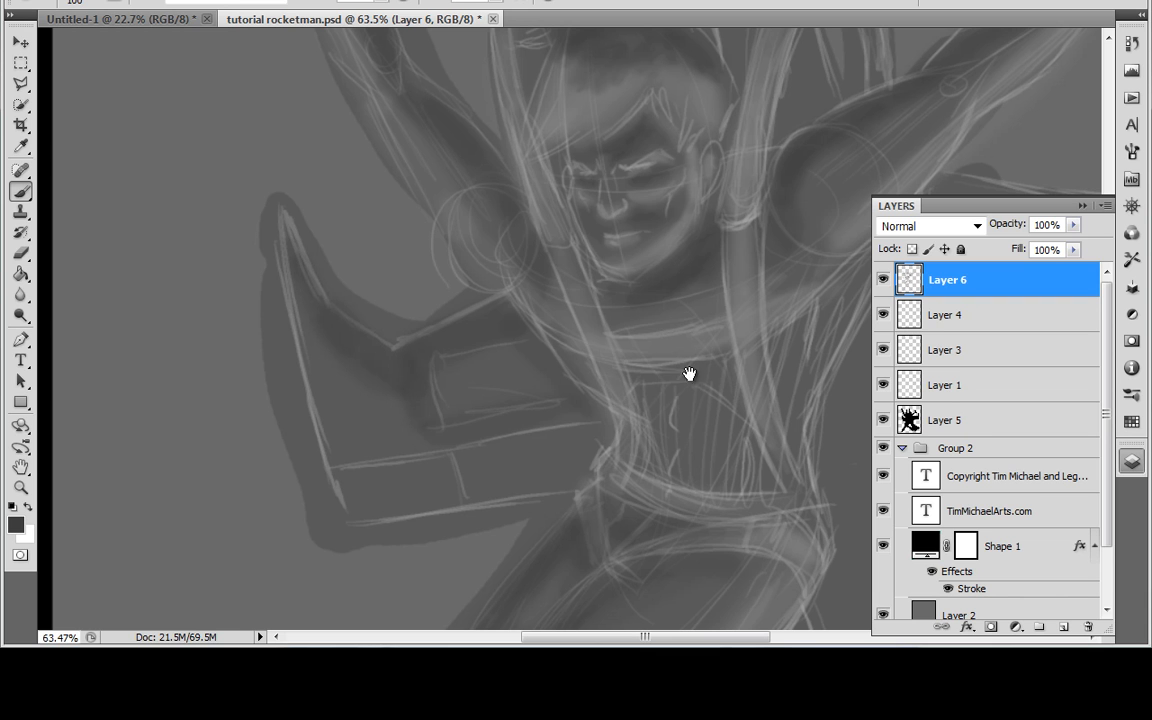
{"action": "left_click_drag", "start_coordinate": [694, 368], "coordinate": [566, 391]}
Step: Paint dark shadows along the upper edge and inner side of the right wing, and switch the foreground colour to white
{"action": "mouse_move", "coordinate": [547, 290]}
{"action": "left_mouse_down"}
{"action": "mouse_move", "coordinate": [702, 300]}
{"action": "mouse_move", "coordinate": [757, 328]}
{"action": "left_mouse_up"}
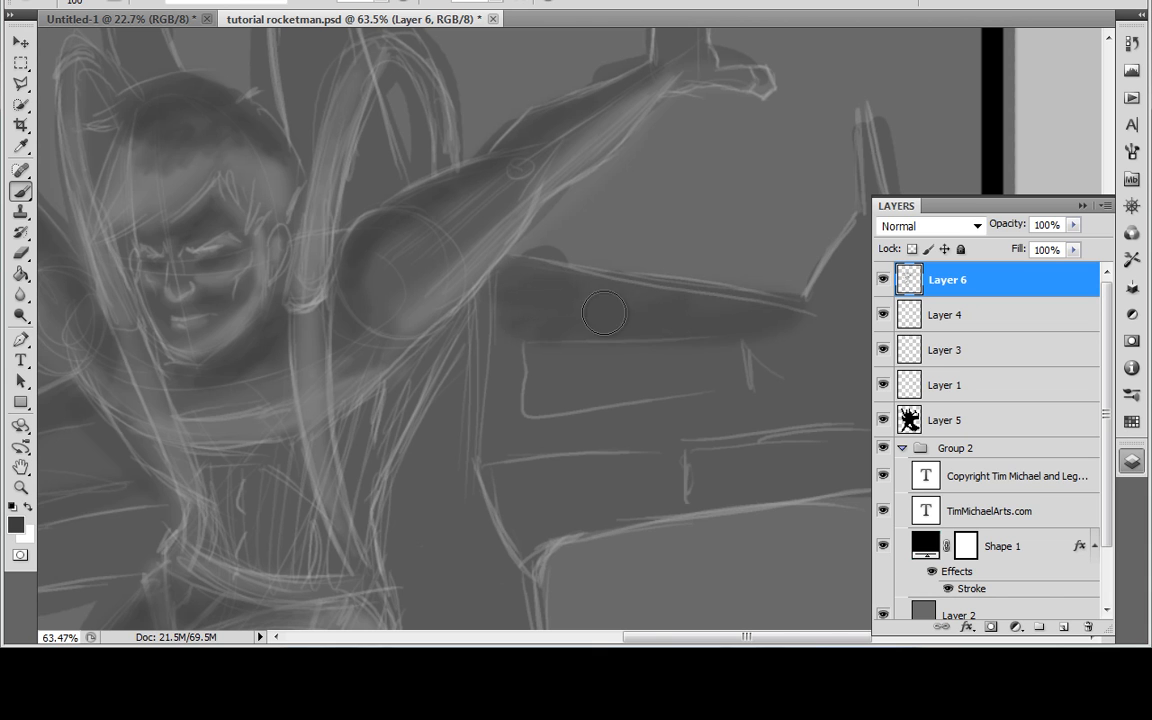
{"action": "left_click_drag", "start_coordinate": [688, 352], "coordinate": [526, 371]}
{"action": "mouse_move", "coordinate": [640, 325]}
{"action": "left_mouse_down"}
{"action": "mouse_move", "coordinate": [720, 205]}
{"action": "mouse_move", "coordinate": [717, 287]}
{"action": "mouse_move", "coordinate": [612, 343]}
{"action": "left_mouse_up"}
{"action": "mouse_move", "coordinate": [392, 394]}
{"action": "left_mouse_down"}
{"action": "mouse_move", "coordinate": [343, 382]}
{"action": "mouse_move", "coordinate": [315, 345]}
{"action": "left_mouse_up"}
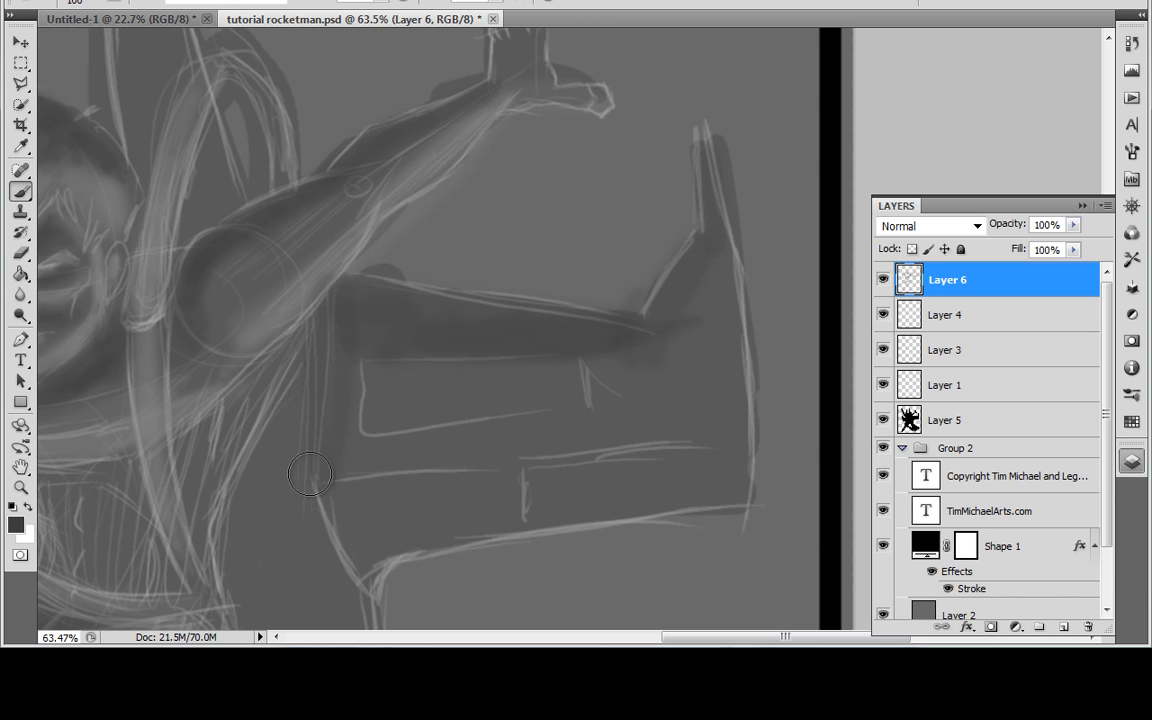
{"action": "mouse_move", "coordinate": [360, 516]}
{"action": "left_mouse_down"}
{"action": "mouse_move", "coordinate": [590, 431]}
{"action": "mouse_move", "coordinate": [610, 396]}
{"action": "left_mouse_up"}
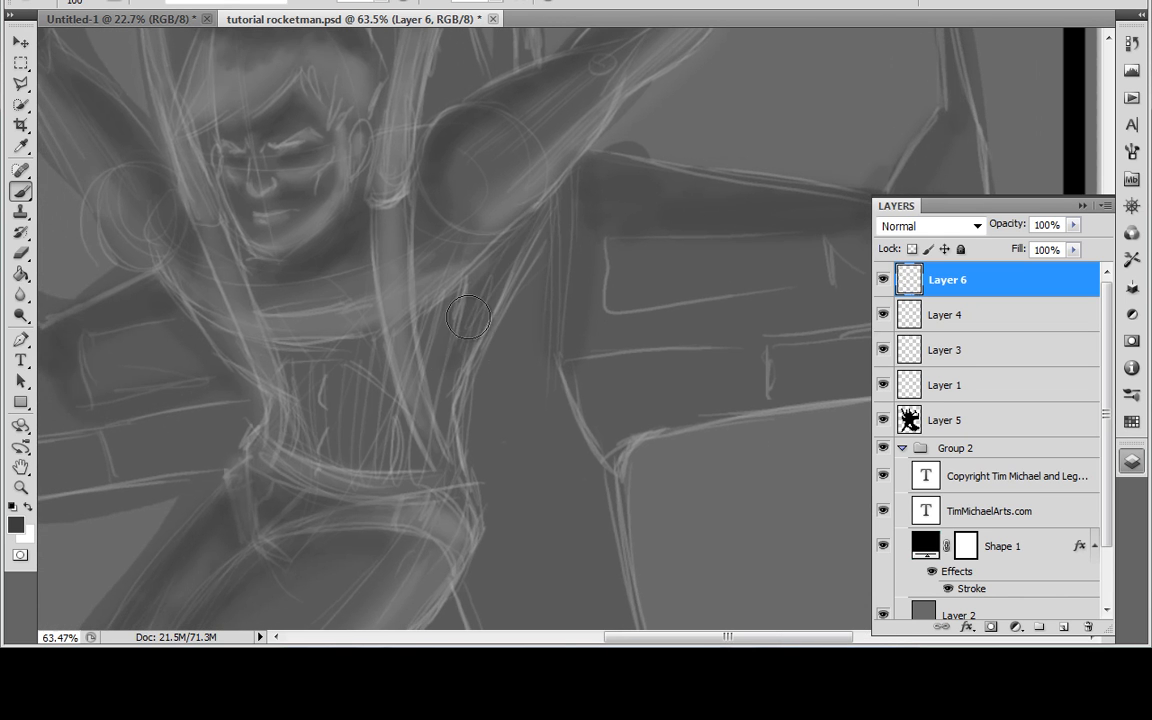
{"action": "key", "text": "x"}
{"action": "left_click_drag", "start_coordinate": [466, 352], "coordinate": [528, 220]}
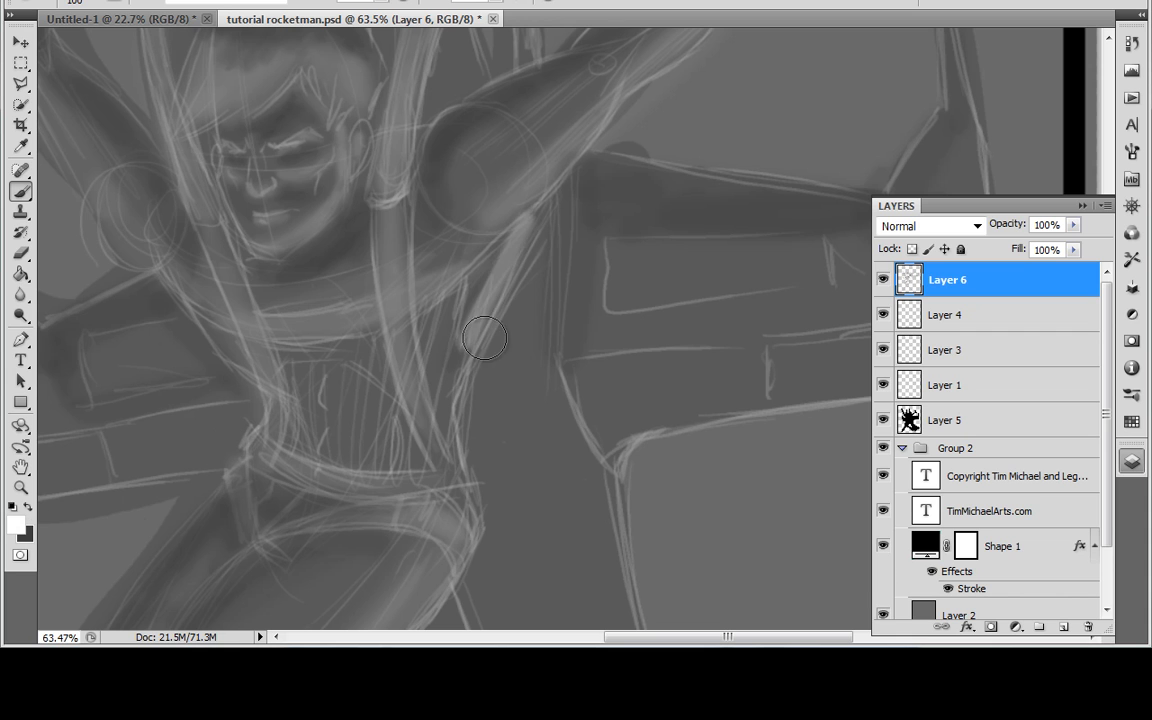
{"action": "key", "text": "ctrl+z"}
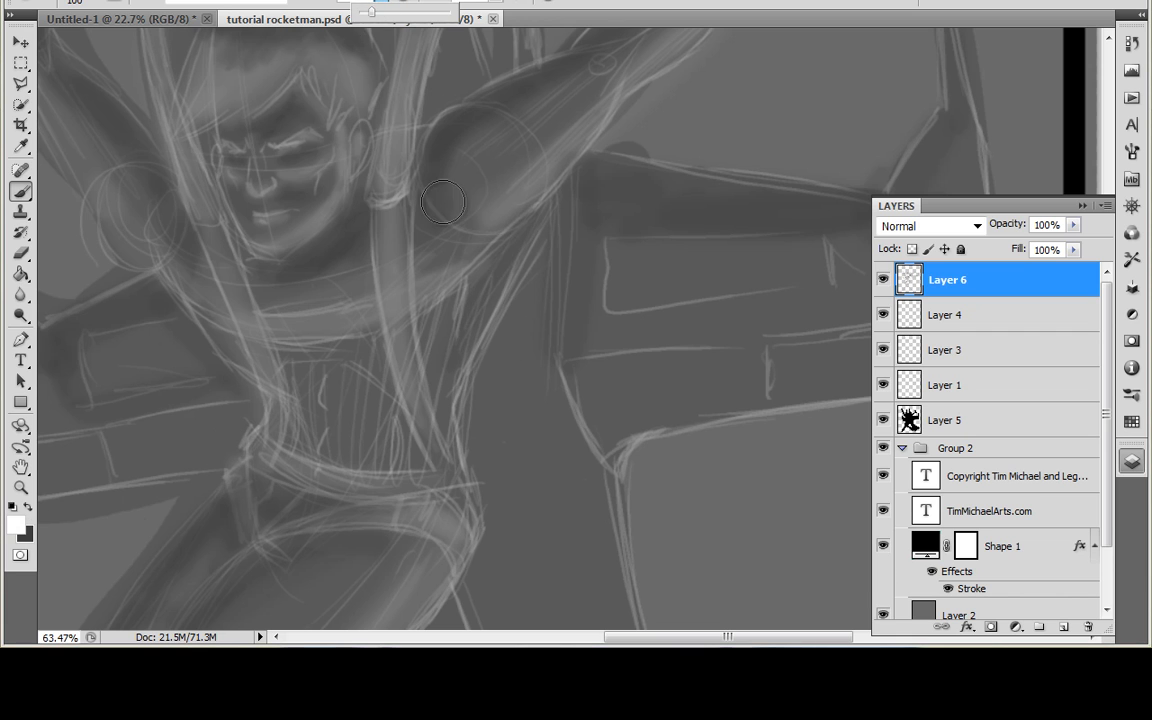
{"action": "mouse_move", "coordinate": [415, 340]}
{"action": "left_mouse_down"}
{"action": "mouse_move", "coordinate": [505, 241]}
{"action": "mouse_move", "coordinate": [467, 498]}
{"action": "left_mouse_up"}
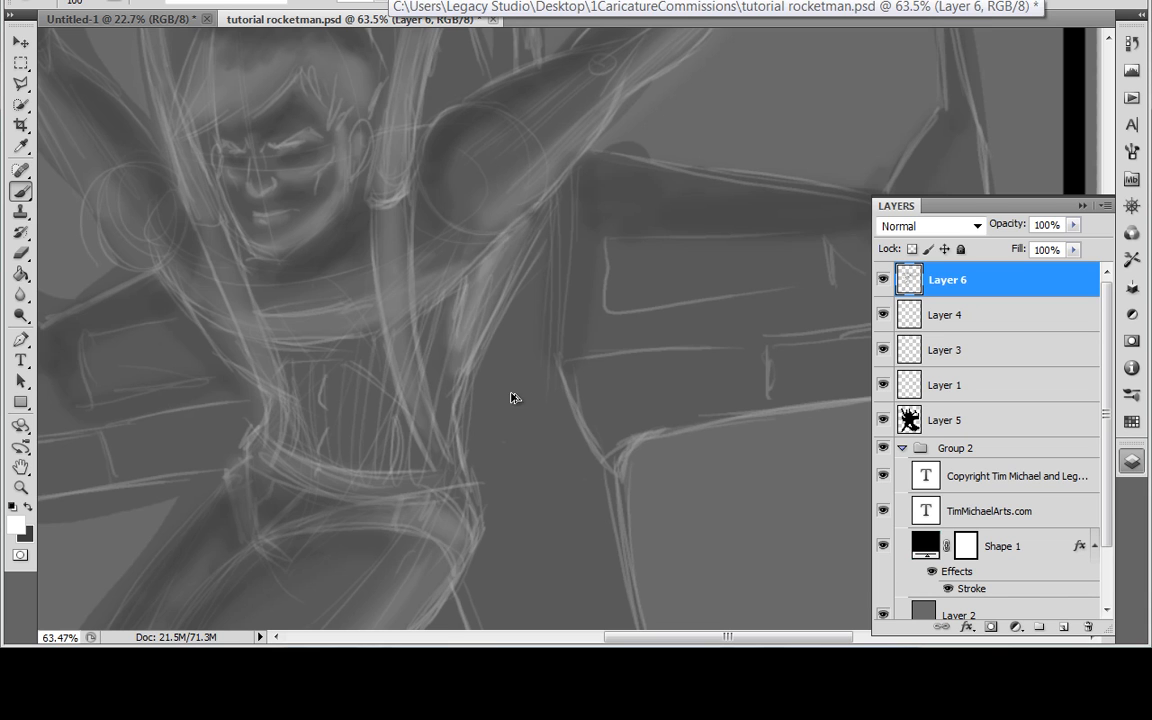
{"action": "key", "text": "ctrl+alt+z"}
{"action": "key", "text": "ctrl+alt+z"}
Step: Lower the brush opacity and paint a faint white highlight down the side of the torso below the armpit
{"action": "left_click", "coordinate": [380, 2]}
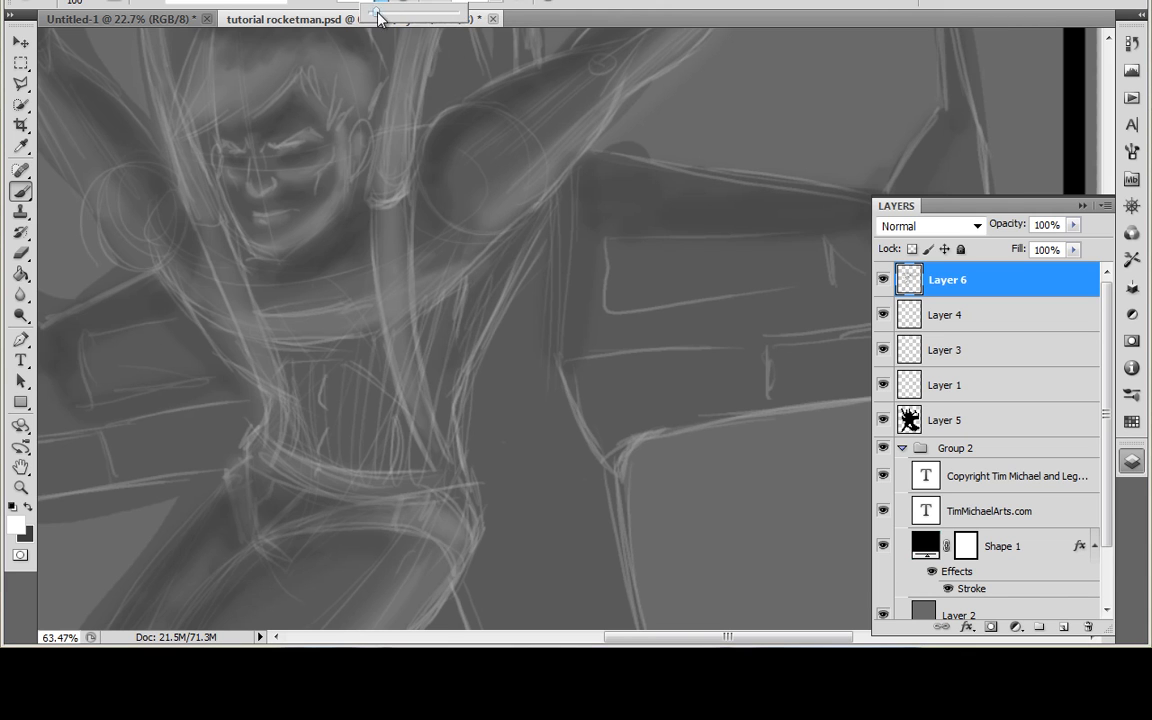
{"action": "mouse_move", "coordinate": [499, 257]}
{"action": "left_mouse_down"}
{"action": "mouse_move", "coordinate": [468, 338]}
{"action": "mouse_move", "coordinate": [512, 247]}
{"action": "mouse_move", "coordinate": [489, 253]}
{"action": "mouse_move", "coordinate": [456, 363]}
{"action": "mouse_move", "coordinate": [473, 341]}
{"action": "mouse_move", "coordinate": [521, 361]}
{"action": "mouse_move", "coordinate": [476, 329]}
{"action": "mouse_move", "coordinate": [452, 351]}
{"action": "mouse_move", "coordinate": [451, 437]}
{"action": "mouse_move", "coordinate": [449, 386]}
{"action": "mouse_move", "coordinate": [484, 284]}
{"action": "left_mouse_up"}
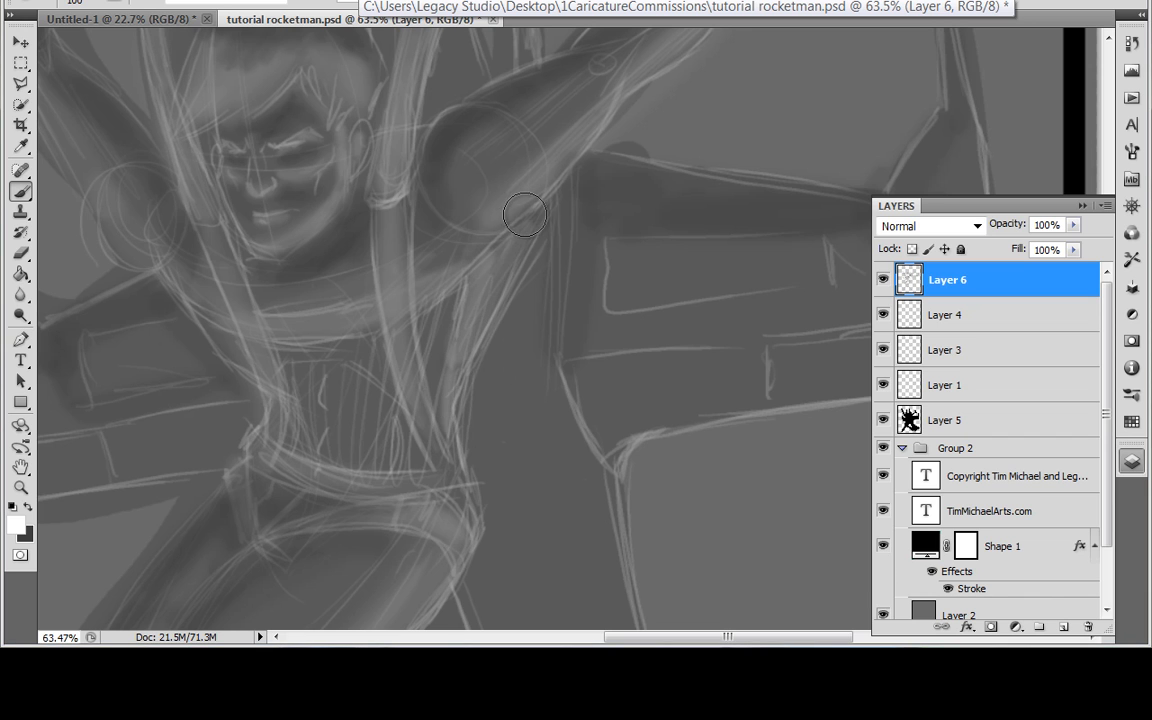
Step: Change the foreground colour to a neutral light-mid grey and paint soft light tones along the side of the torso
{"action": "left_click", "coordinate": [18, 519]}
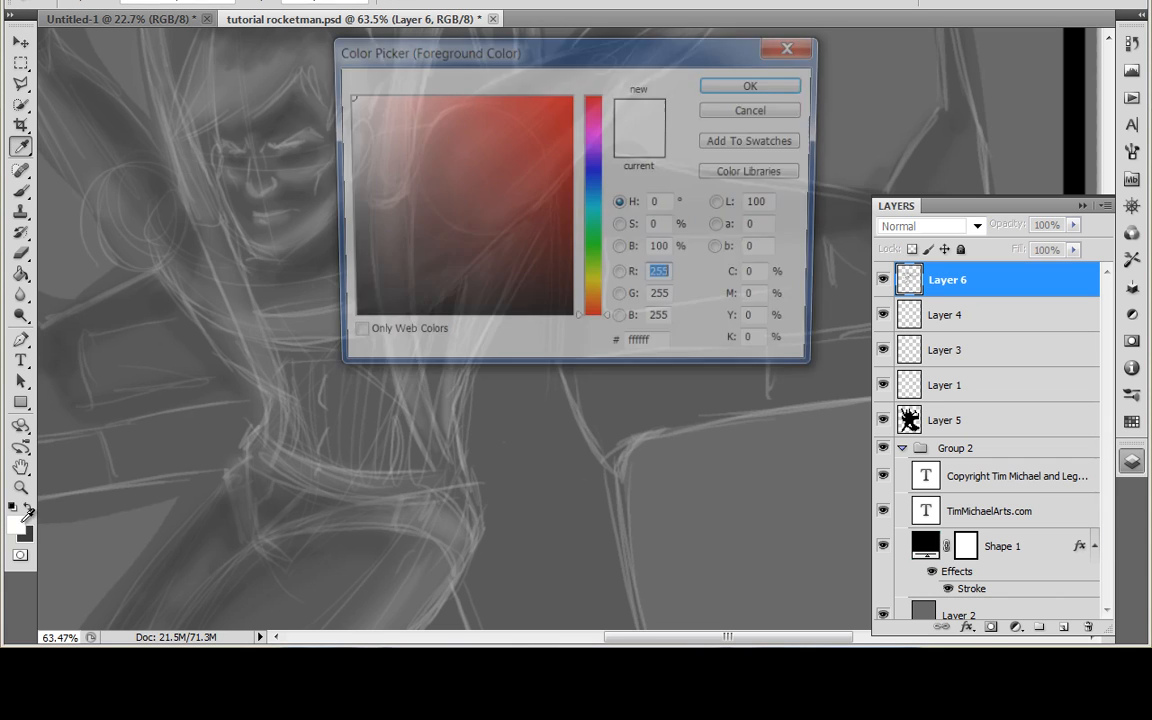
{"action": "mouse_move", "coordinate": [330, 180]}
{"action": "left_mouse_down"}
{"action": "mouse_move", "coordinate": [329, 190]}
{"action": "mouse_move", "coordinate": [327, 158]}
{"action": "left_mouse_up"}
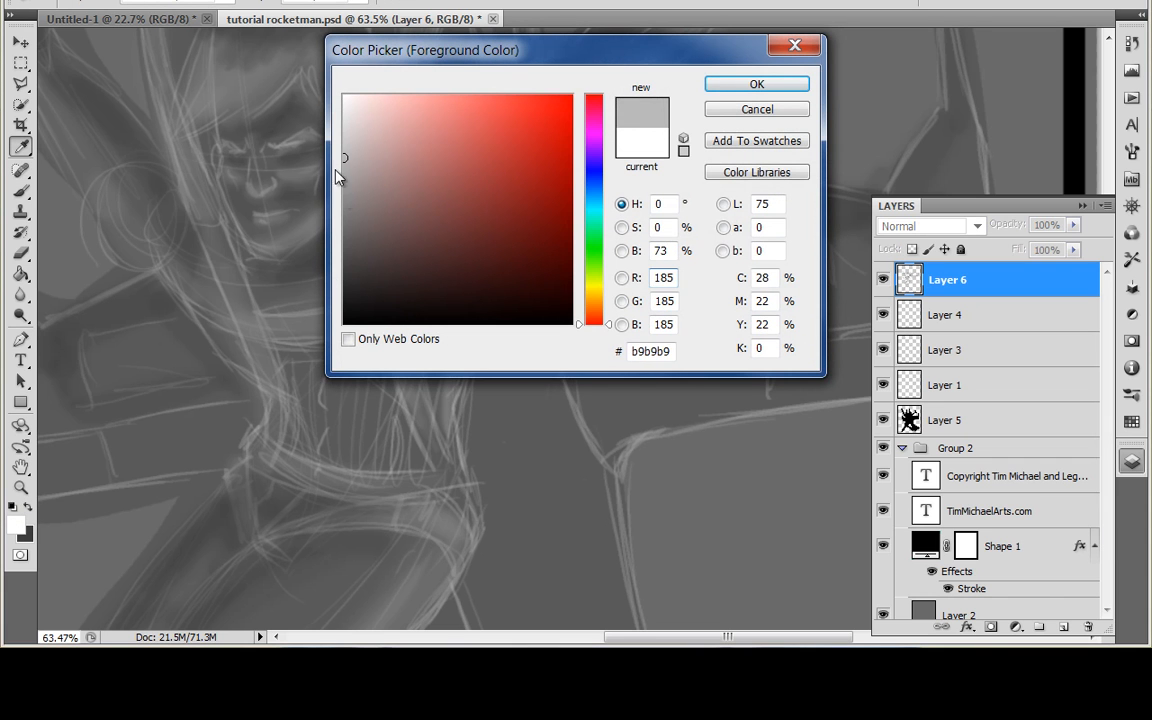
{"action": "left_click", "coordinate": [280, 208]}
{"action": "left_click", "coordinate": [302, 170]}
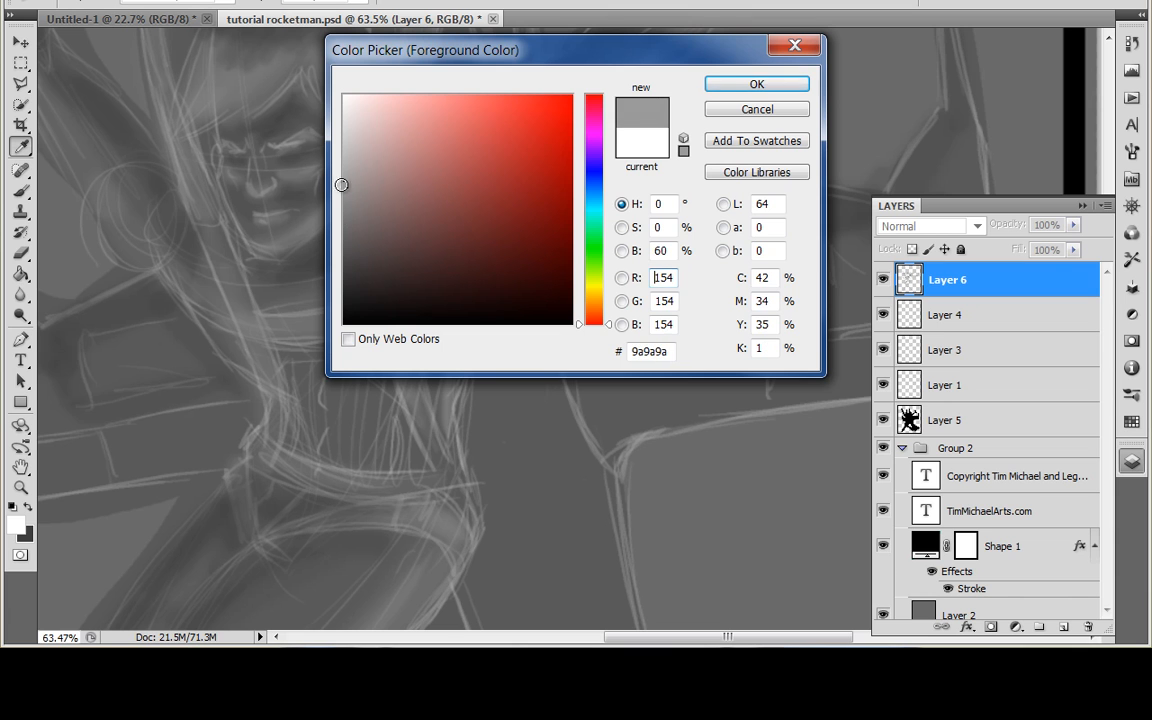
{"action": "left_click", "coordinate": [305, 168]}
{"action": "left_click", "coordinate": [745, 87]}
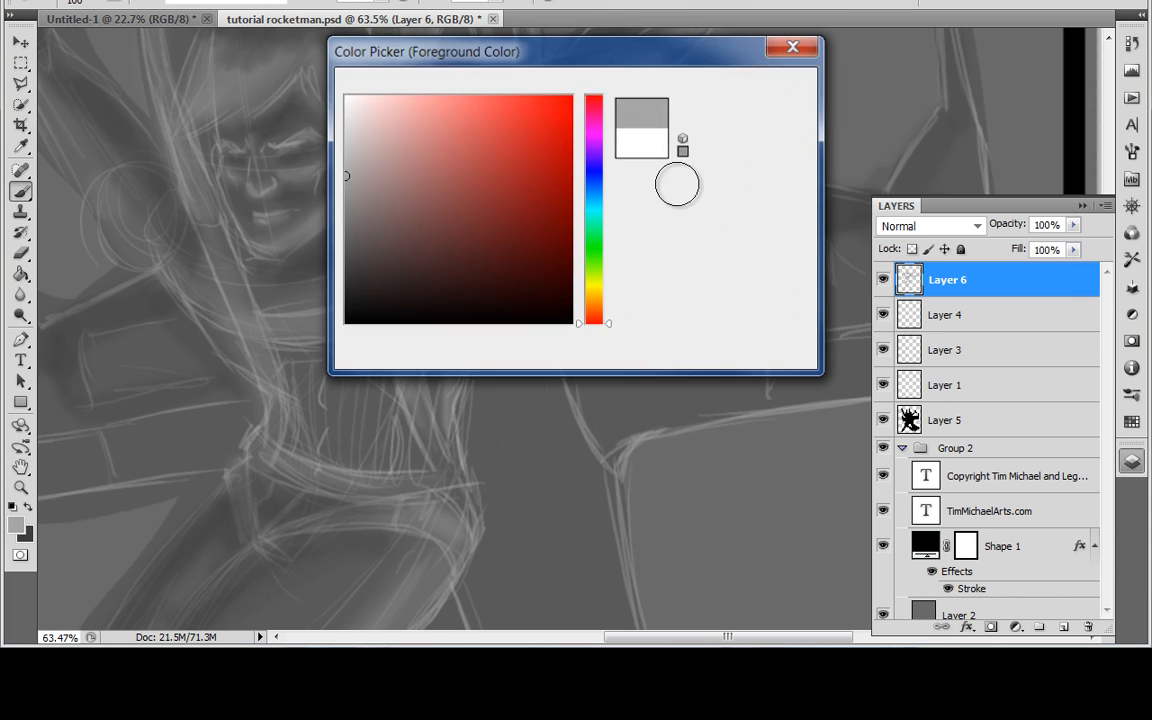
{"action": "mouse_move", "coordinate": [467, 340]}
{"action": "left_mouse_down"}
{"action": "mouse_move", "coordinate": [455, 314]}
{"action": "mouse_move", "coordinate": [432, 333]}
{"action": "mouse_move", "coordinate": [441, 382]}
{"action": "mouse_move", "coordinate": [470, 335]}
{"action": "mouse_move", "coordinate": [536, 295]}
{"action": "left_mouse_up"}
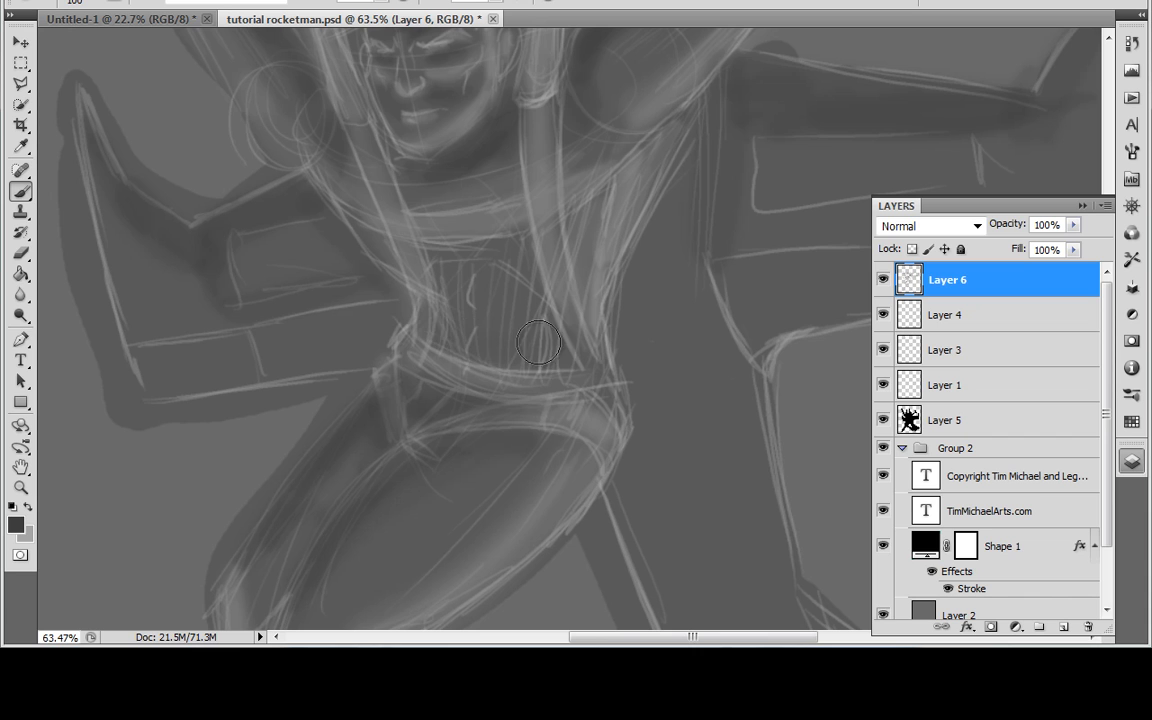
Step: Adjust the brush opacity and paint soft dark shading across the abdomen between the straps
{"action": "left_click", "coordinate": [386, 3]}
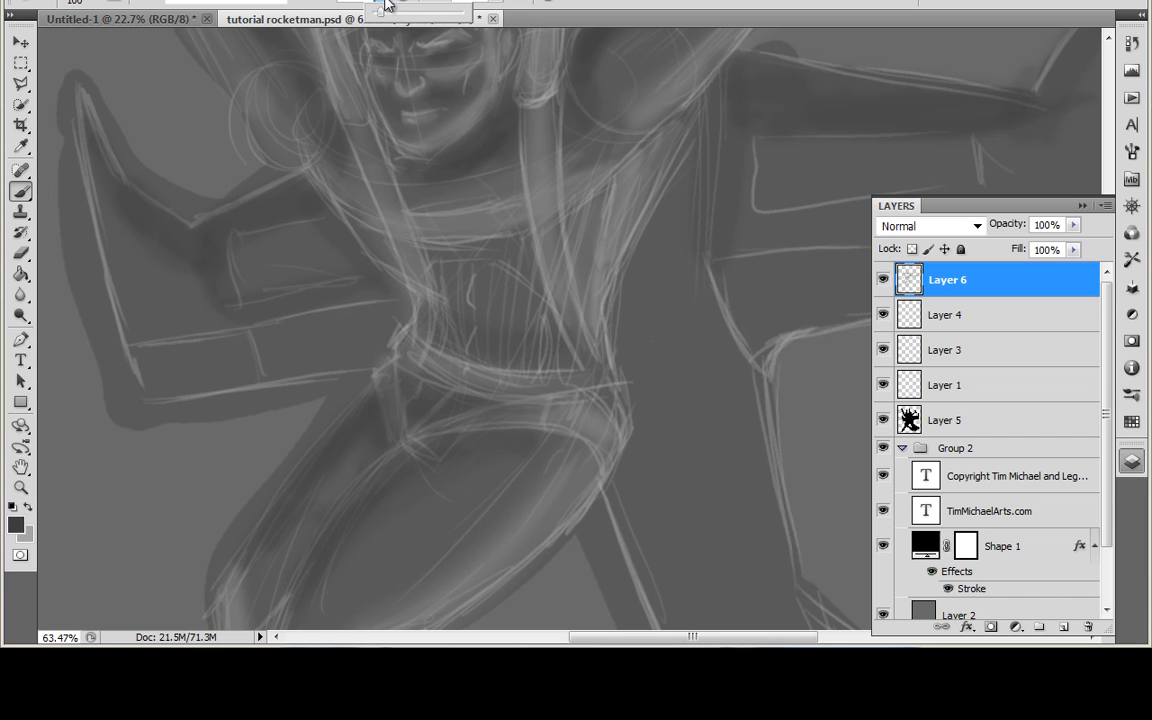
{"action": "left_click_drag", "start_coordinate": [408, 302], "coordinate": [450, 334]}
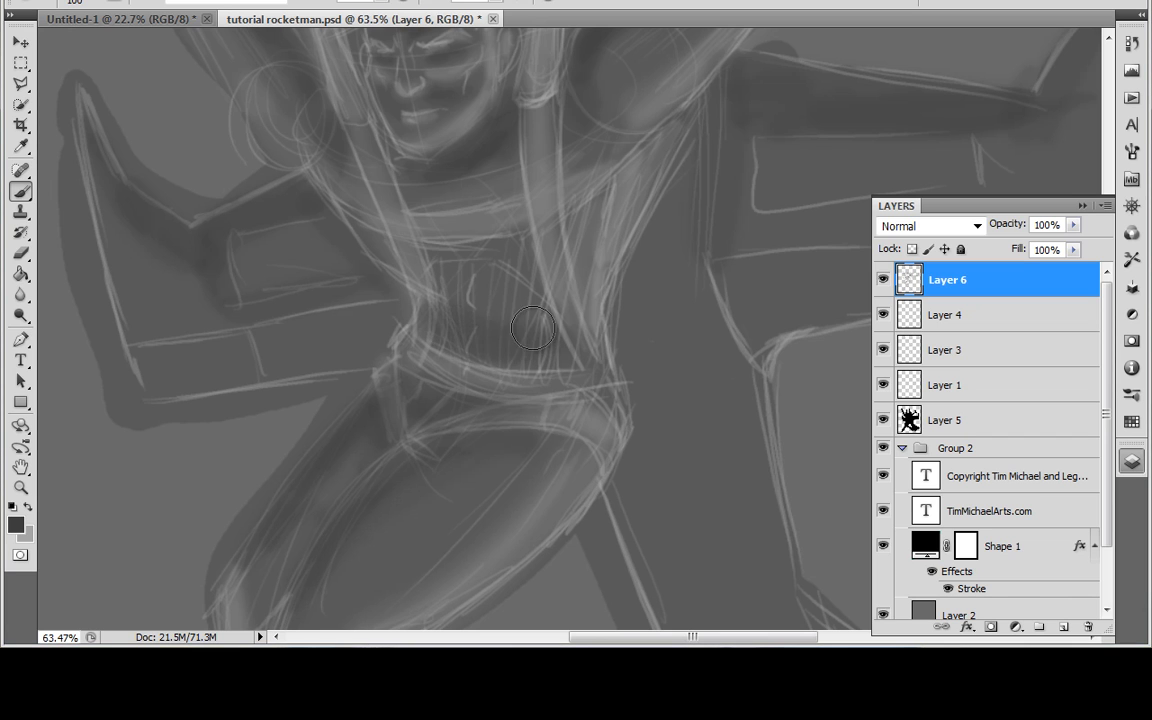
{"action": "mouse_move", "coordinate": [505, 274]}
{"action": "left_mouse_down"}
{"action": "mouse_move", "coordinate": [478, 253]}
{"action": "mouse_move", "coordinate": [450, 262]}
{"action": "mouse_move", "coordinate": [436, 296]}
{"action": "left_mouse_up"}
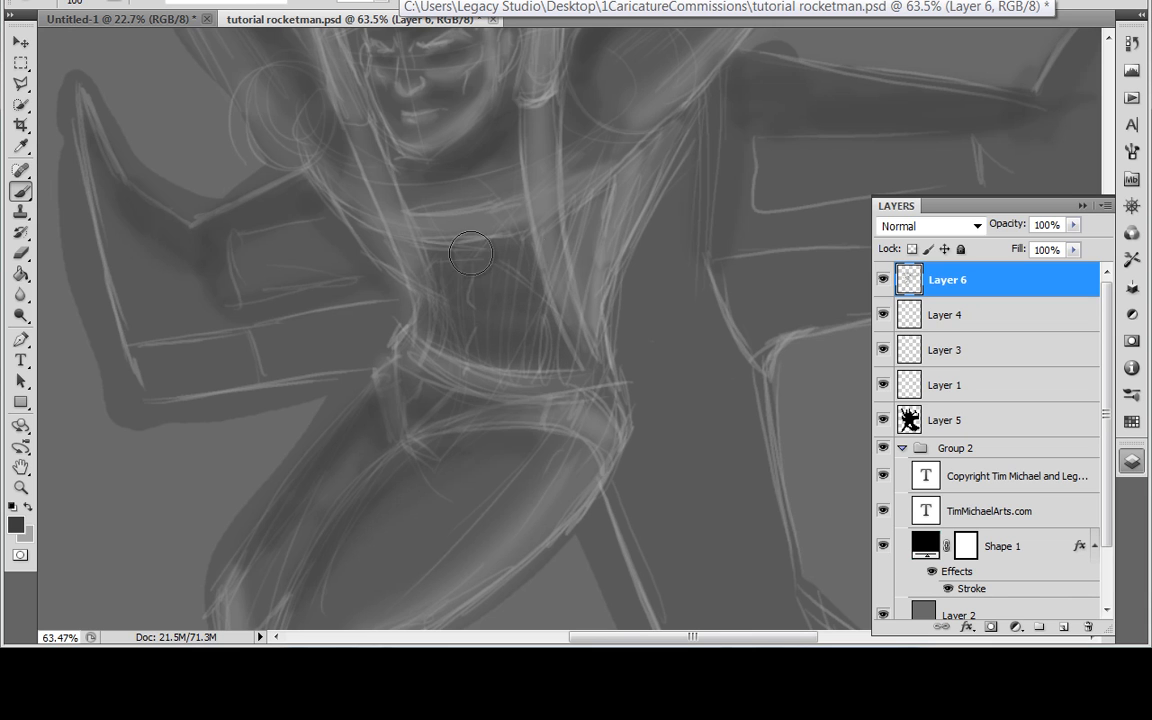
Step: Switch the foreground colour to light grey and paint soft highlights across the upper abdomen and the side of the chest
{"action": "left_click", "coordinate": [29, 507]}
{"action": "mouse_move", "coordinate": [421, 249]}
{"action": "left_mouse_down"}
{"action": "mouse_move", "coordinate": [531, 234]}
{"action": "mouse_move", "coordinate": [432, 259]}
{"action": "mouse_move", "coordinate": [499, 249]}
{"action": "mouse_move", "coordinate": [515, 263]}
{"action": "mouse_move", "coordinate": [482, 275]}
{"action": "mouse_move", "coordinate": [524, 270]}
{"action": "left_mouse_up"}
{"action": "left_click_drag", "start_coordinate": [441, 279], "coordinate": [506, 276]}
{"action": "mouse_move", "coordinate": [569, 229]}
{"action": "left_mouse_down"}
{"action": "mouse_move", "coordinate": [589, 239]}
{"action": "mouse_move", "coordinate": [620, 188]}
{"action": "mouse_move", "coordinate": [594, 202]}
{"action": "left_mouse_up"}
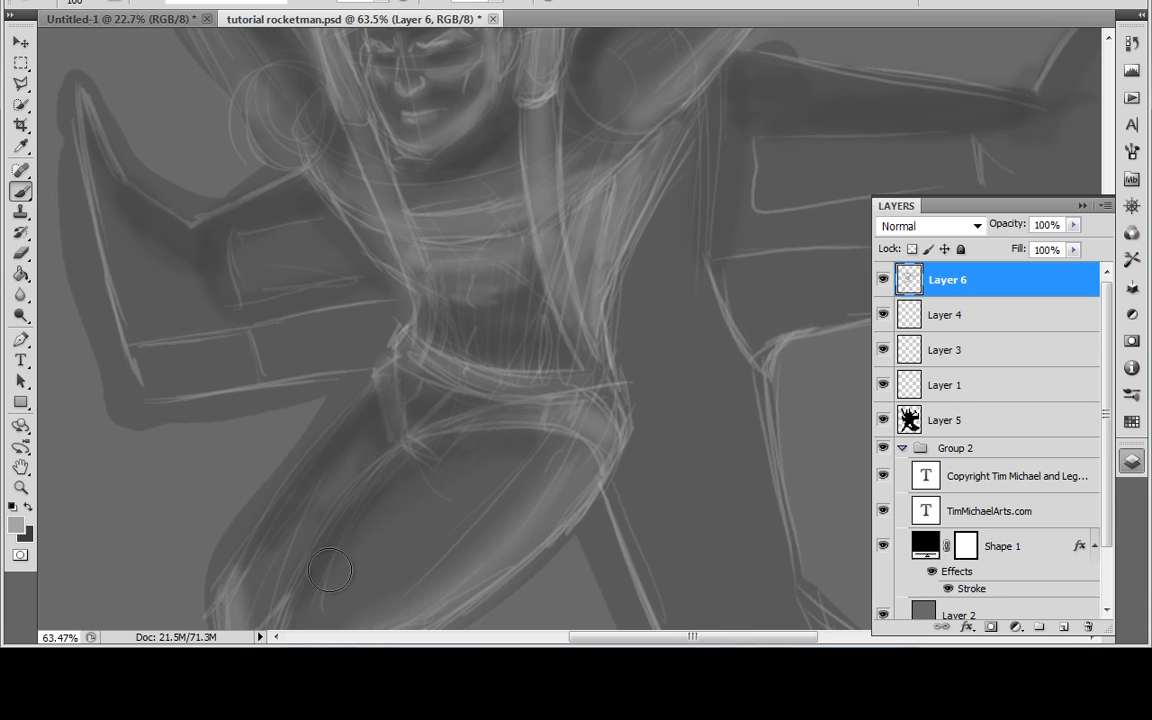
Step: Switch back to dark grey and paint shadows along the side of the torso, the thighs, and down the front leg to the boot
{"action": "left_click", "coordinate": [30, 510]}
{"action": "left_click_drag", "start_coordinate": [599, 328], "coordinate": [614, 261]}
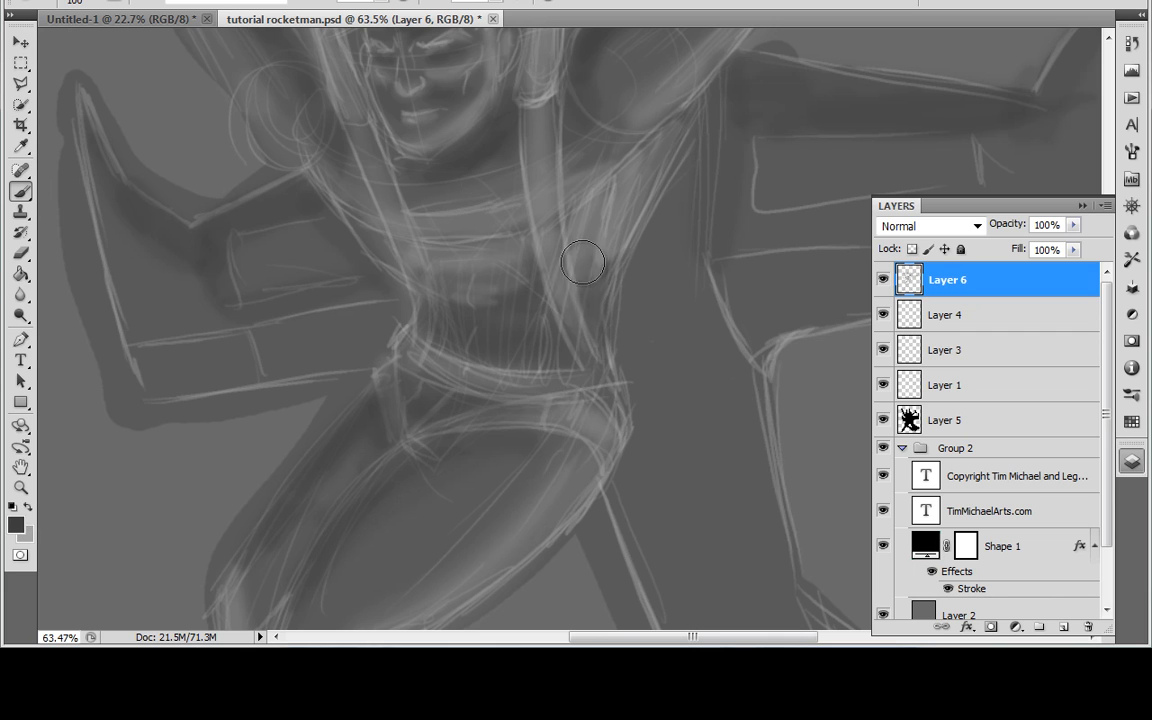
{"action": "scroll", "coordinate": [611, 275], "scroll_direction": "down", "scroll_amount": 5}
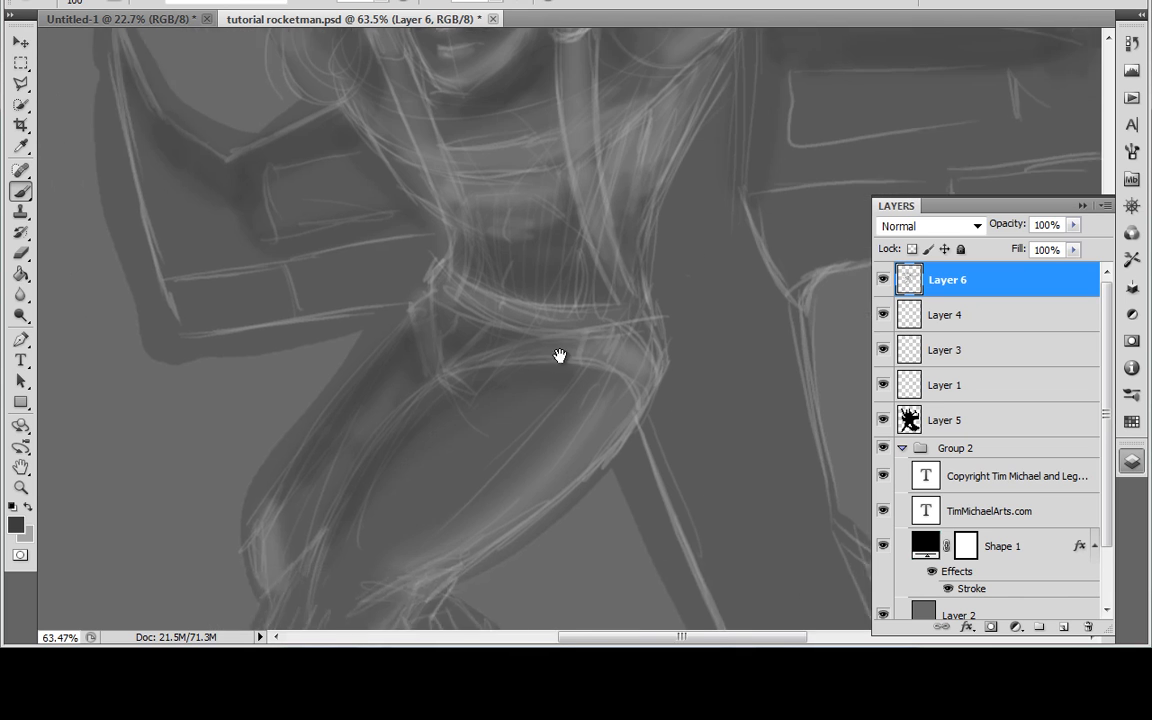
{"action": "left_click_drag", "start_coordinate": [415, 412], "coordinate": [635, 251]}
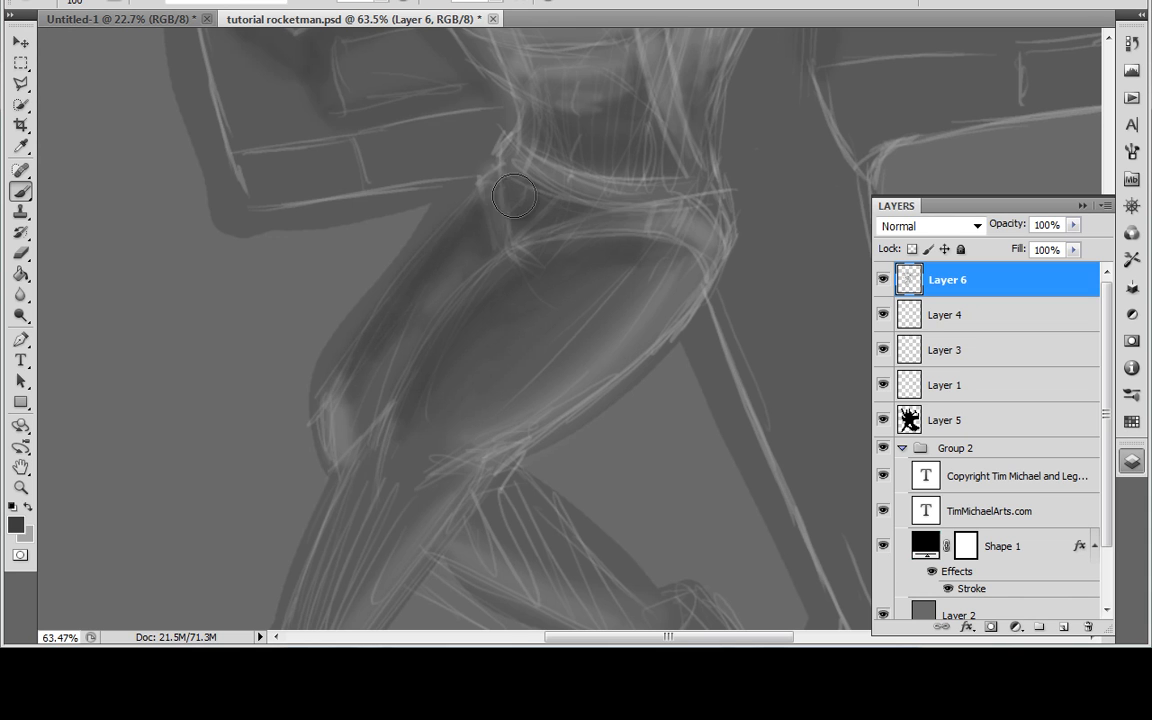
{"action": "left_click_drag", "start_coordinate": [514, 371], "coordinate": [650, 258]}
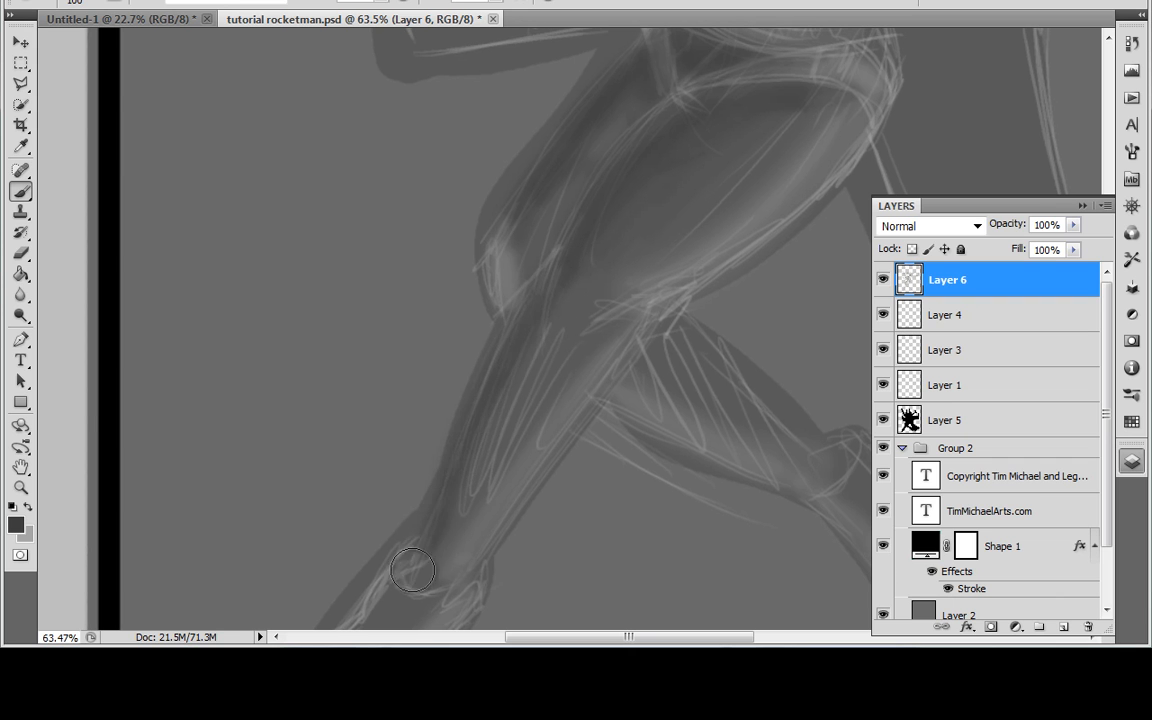
{"action": "left_click_drag", "start_coordinate": [537, 354], "coordinate": [589, 301]}
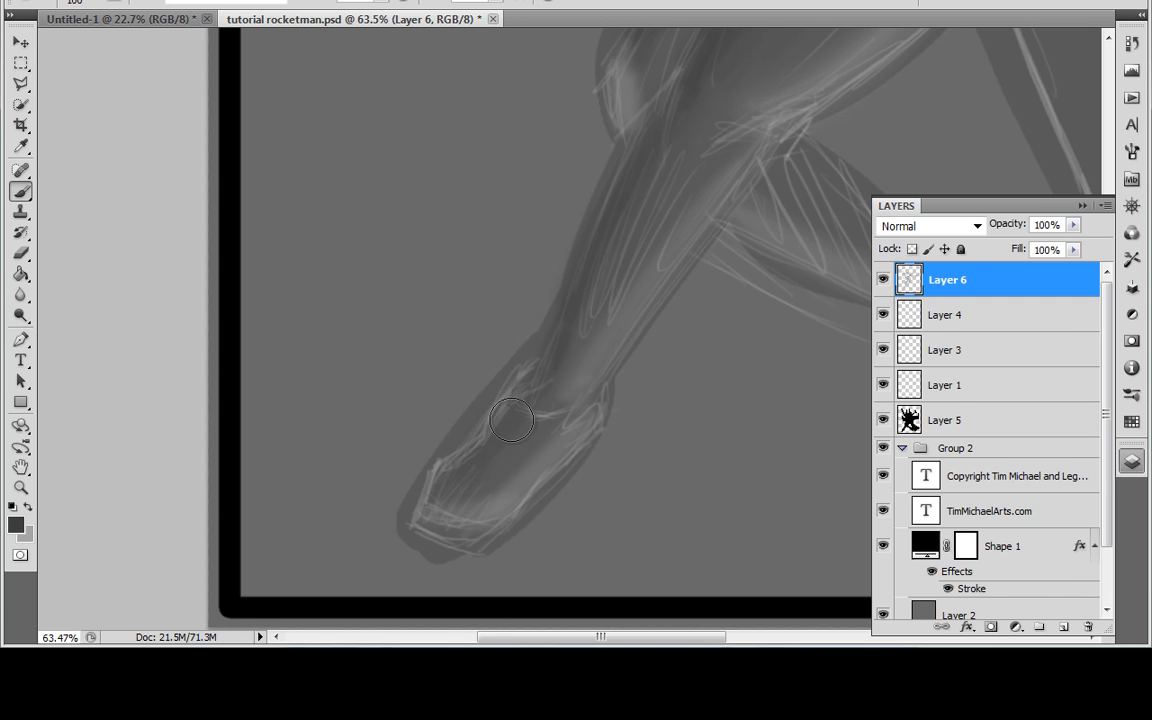
Step: Paint dark shadows along the back leg, from the knee down to the boot
{"action": "mouse_move", "coordinate": [595, 350]}
{"action": "left_mouse_down"}
{"action": "mouse_move", "coordinate": [463, 320]}
{"action": "mouse_move", "coordinate": [395, 333]}
{"action": "left_mouse_up"}
{"action": "mouse_move", "coordinate": [738, 427]}
{"action": "left_mouse_down"}
{"action": "mouse_move", "coordinate": [486, 439]}
{"action": "mouse_move", "coordinate": [441, 454]}
{"action": "left_mouse_up"}
{"action": "left_click_drag", "start_coordinate": [360, 243], "coordinate": [370, 237]}
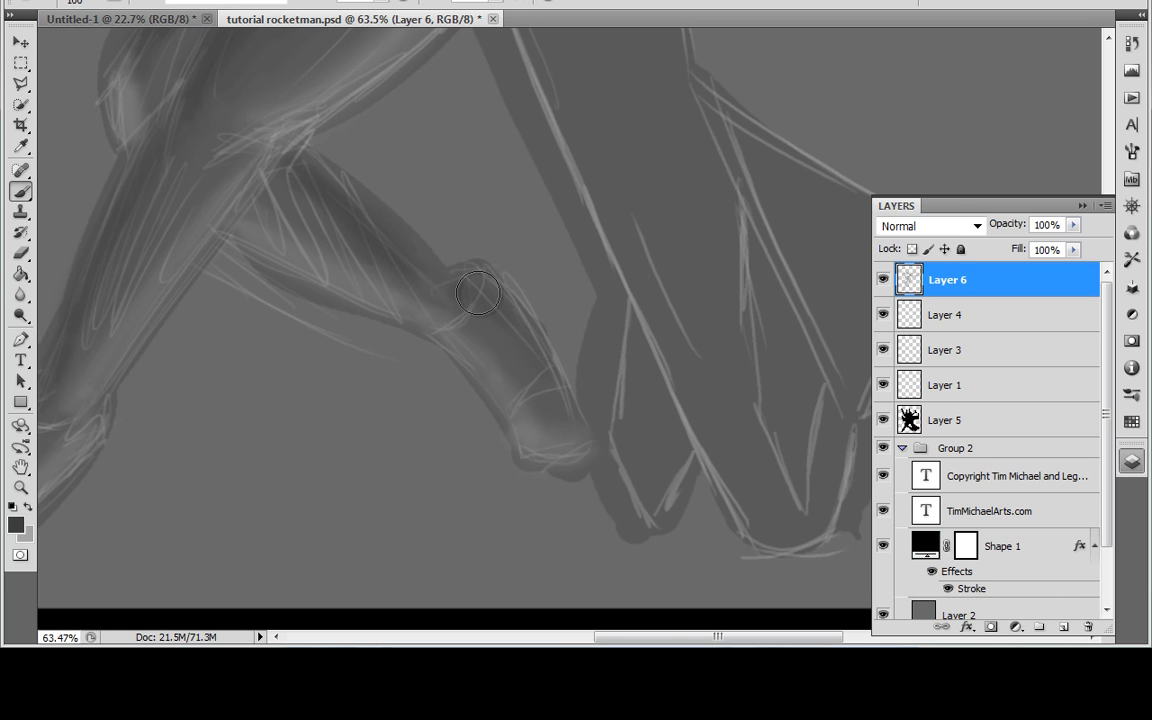
{"action": "left_click_drag", "start_coordinate": [543, 328], "coordinate": [574, 560]}
{"action": "left_click_drag", "start_coordinate": [562, 320], "coordinate": [644, 450]}
{"action": "left_click_drag", "start_coordinate": [537, 147], "coordinate": [501, 517]}
Step: Adjust the brush opacity and paint dark shading inside both strap loops above the shoulders
{"action": "scroll", "coordinate": [640, 471], "scroll_direction": "down", "scroll_amount": 4}
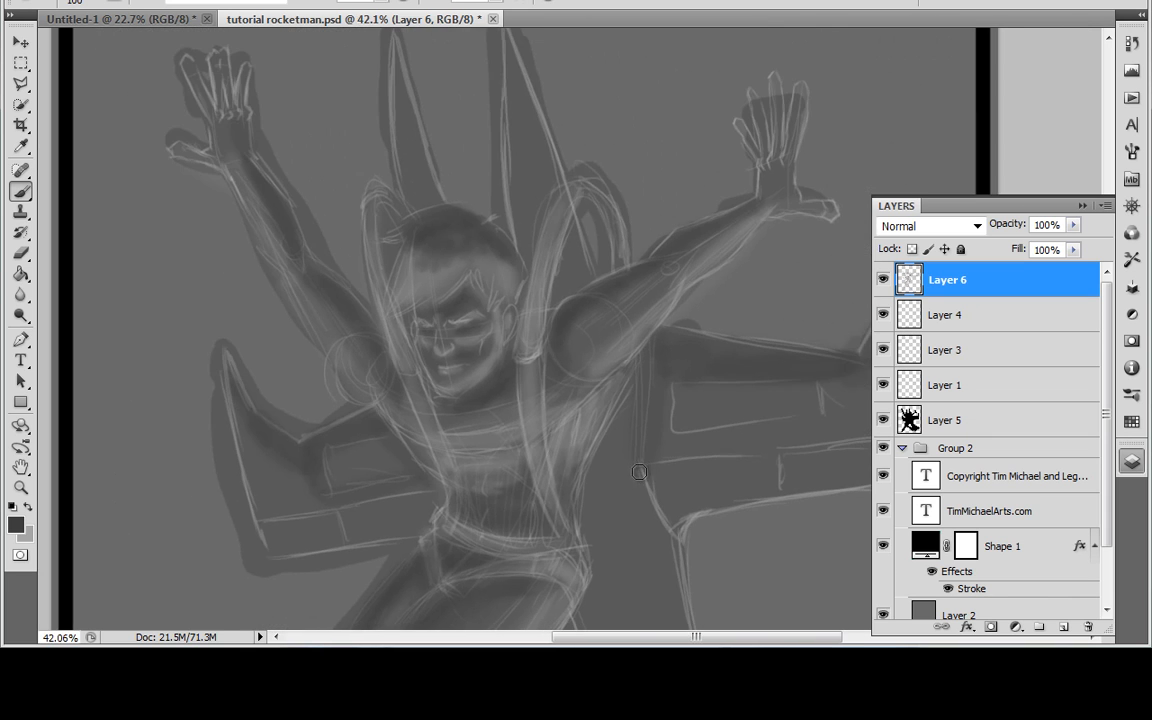
{"action": "scroll", "coordinate": [640, 471], "scroll_direction": "down", "scroll_amount": 5}
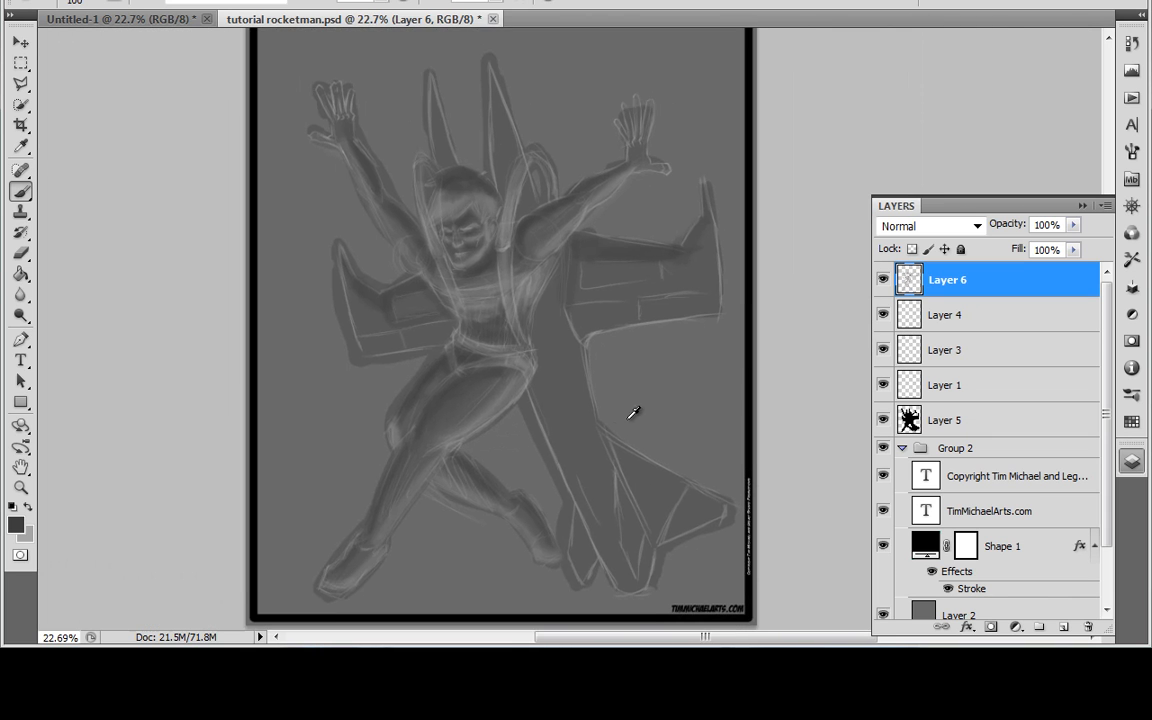
{"action": "scroll", "coordinate": [540, 503], "scroll_direction": "up", "scroll_amount": 6}
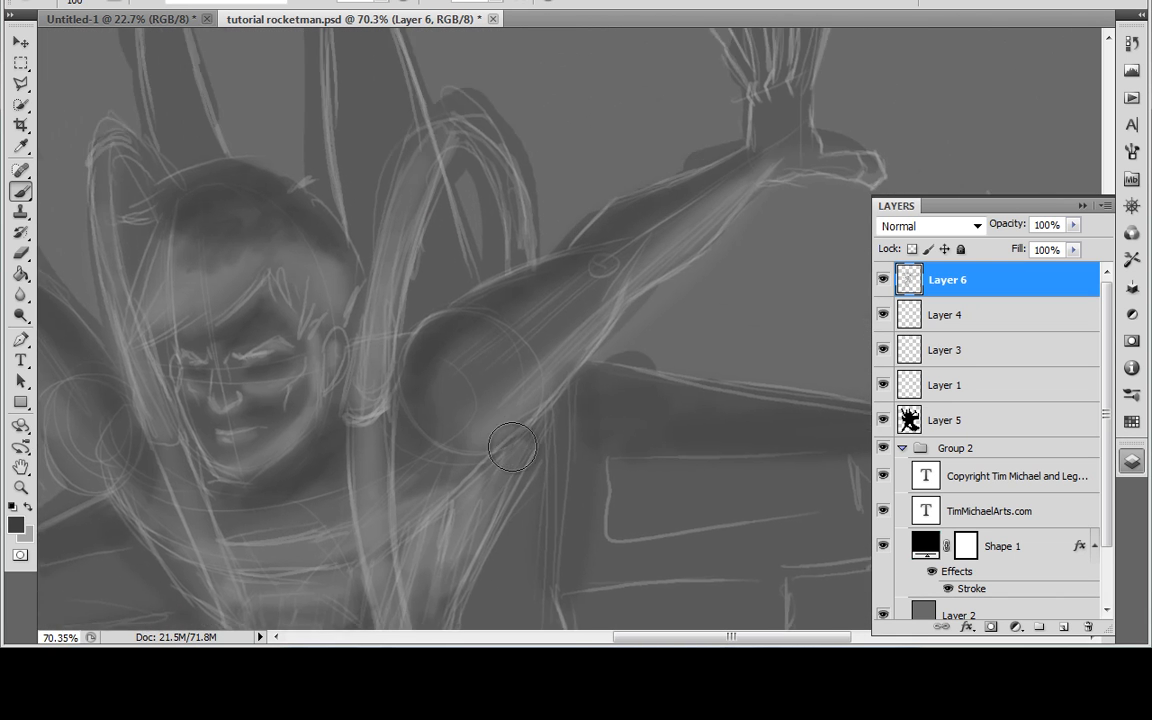
{"action": "left_click_drag", "start_coordinate": [512, 447], "coordinate": [510, 470]}
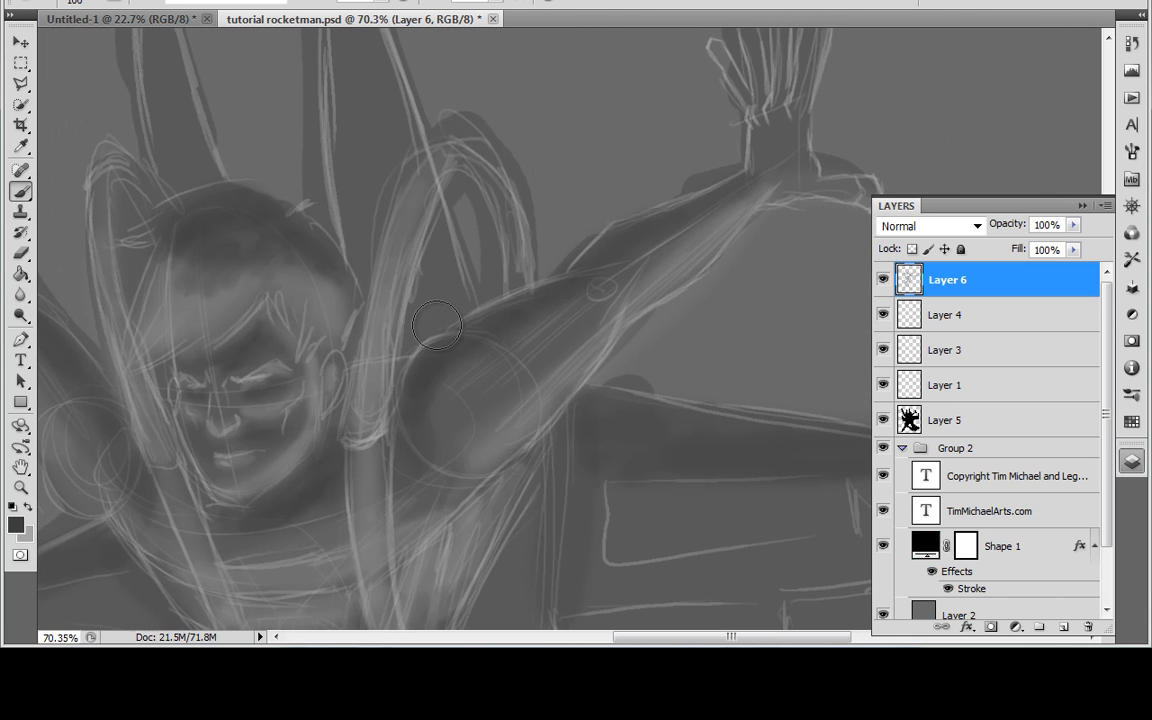
{"action": "mouse_move", "coordinate": [449, 211]}
{"action": "left_mouse_down"}
{"action": "mouse_move", "coordinate": [452, 188]}
{"action": "mouse_move", "coordinate": [510, 283]}
{"action": "mouse_move", "coordinate": [440, 165]}
{"action": "mouse_move", "coordinate": [502, 253]}
{"action": "left_mouse_up"}
{"action": "left_click", "coordinate": [380, 2]}
{"action": "left_click", "coordinate": [392, 15]}
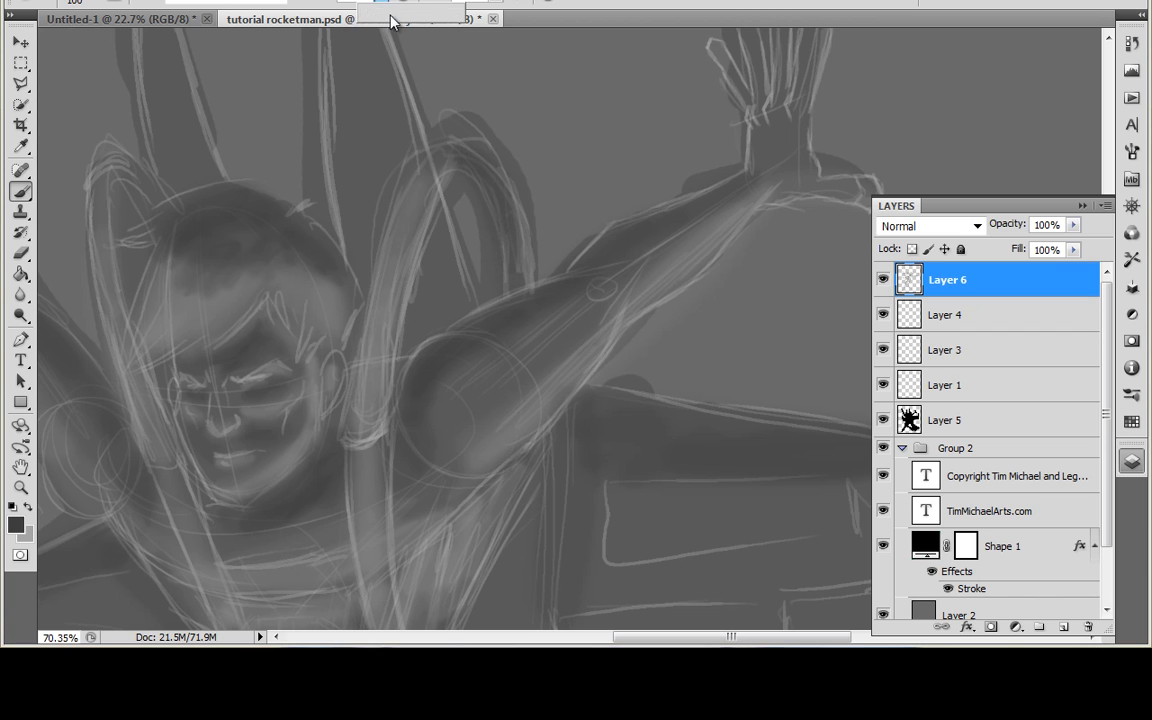
{"action": "mouse_move", "coordinate": [516, 184]}
{"action": "left_mouse_down"}
{"action": "mouse_move", "coordinate": [479, 169]}
{"action": "mouse_move", "coordinate": [517, 284]}
{"action": "mouse_move", "coordinate": [510, 226]}
{"action": "mouse_move", "coordinate": [497, 197]}
{"action": "left_mouse_up"}
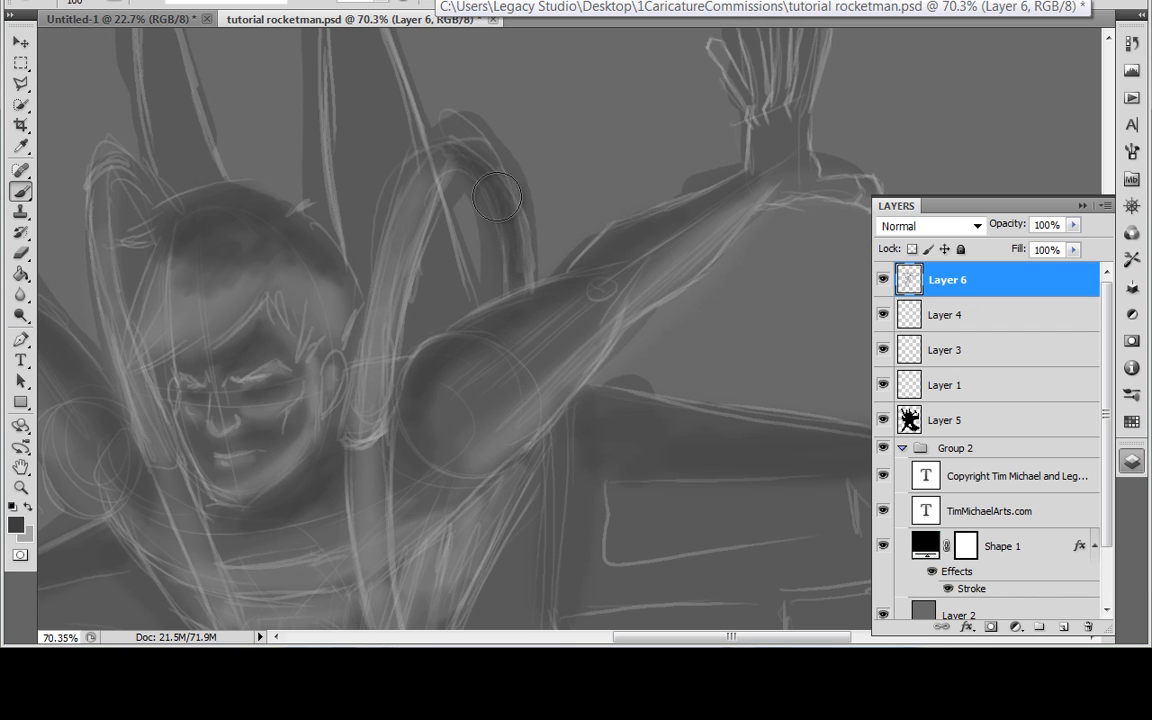
{"action": "mouse_move", "coordinate": [366, 222]}
{"action": "left_mouse_down"}
{"action": "mouse_move", "coordinate": [490, 218]}
{"action": "mouse_move", "coordinate": [574, 240]}
{"action": "left_mouse_up"}
{"action": "mouse_move", "coordinate": [318, 185]}
{"action": "left_mouse_down"}
{"action": "mouse_move", "coordinate": [297, 213]}
{"action": "mouse_move", "coordinate": [360, 211]}
{"action": "mouse_move", "coordinate": [320, 255]}
{"action": "left_mouse_up"}
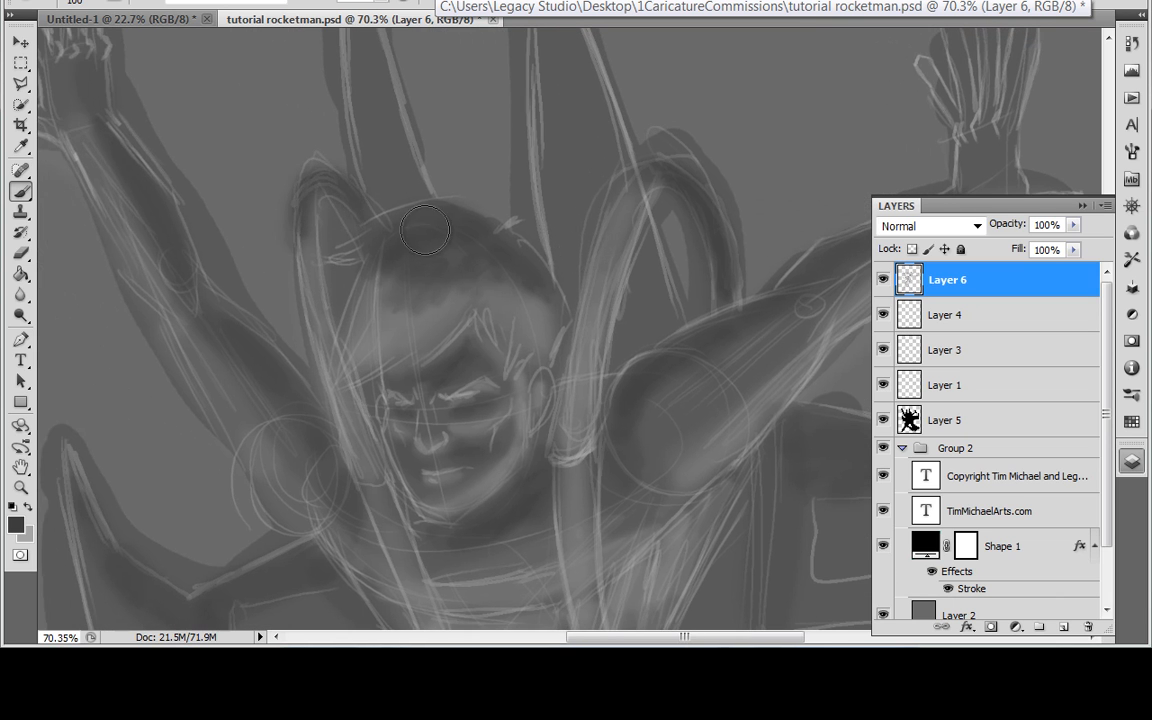
Step: Darken the hair from crown to hairline with soft strokes and add shadow around the brow and nose
{"action": "mouse_move", "coordinate": [373, 293]}
{"action": "left_mouse_down"}
{"action": "mouse_move", "coordinate": [407, 223]}
{"action": "mouse_move", "coordinate": [357, 328]}
{"action": "mouse_move", "coordinate": [442, 236]}
{"action": "mouse_move", "coordinate": [451, 239]}
{"action": "mouse_move", "coordinate": [383, 321]}
{"action": "mouse_move", "coordinate": [466, 250]}
{"action": "mouse_move", "coordinate": [436, 301]}
{"action": "left_mouse_up"}
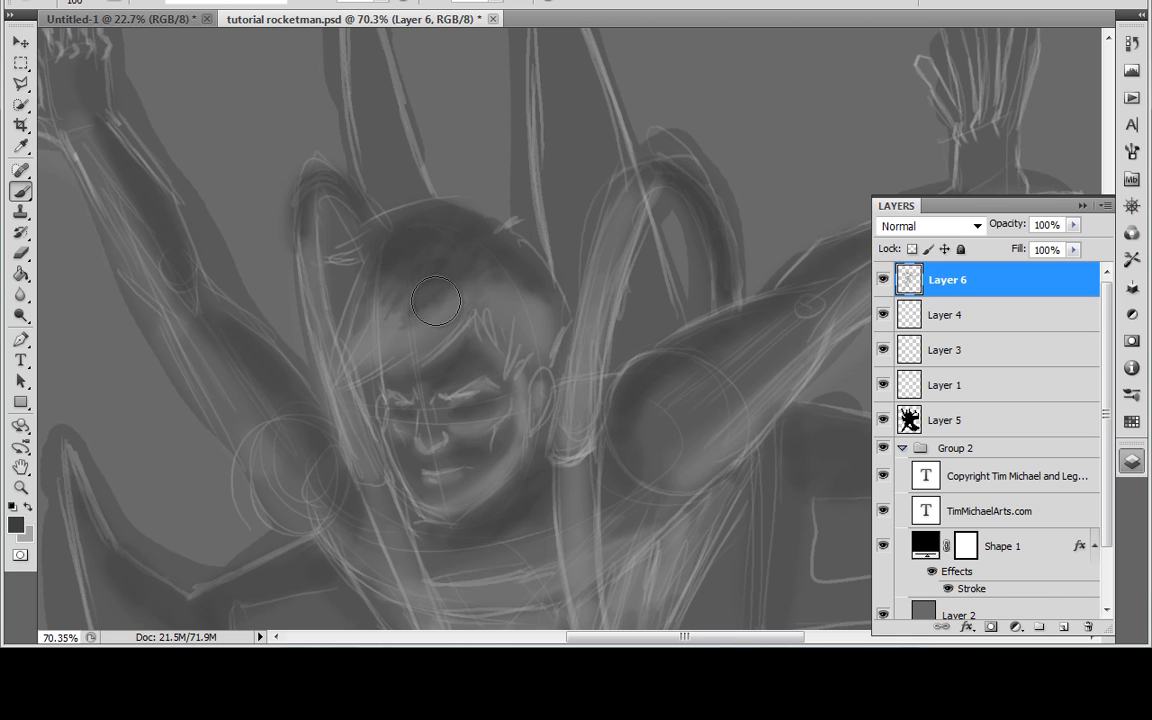
{"action": "left_click_drag", "start_coordinate": [480, 264], "coordinate": [545, 314]}
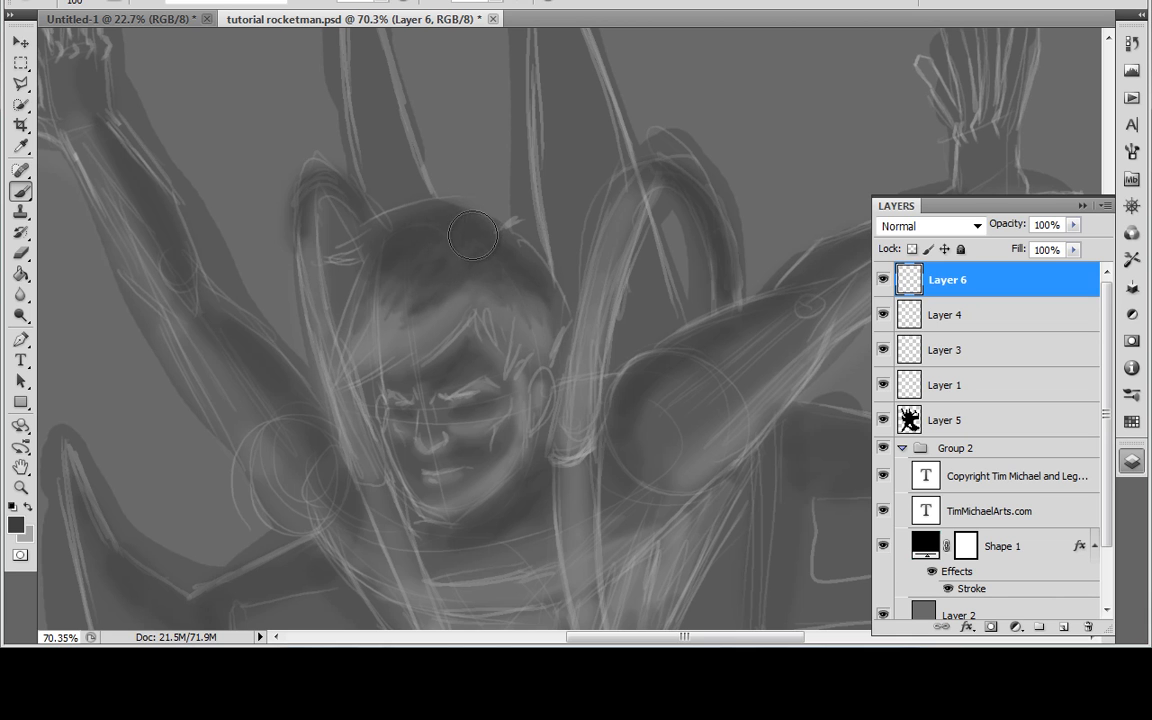
{"action": "mouse_move", "coordinate": [394, 223]}
{"action": "left_mouse_down"}
{"action": "mouse_move", "coordinate": [351, 244]}
{"action": "mouse_move", "coordinate": [408, 211]}
{"action": "mouse_move", "coordinate": [324, 253]}
{"action": "mouse_move", "coordinate": [424, 183]}
{"action": "mouse_move", "coordinate": [320, 257]}
{"action": "left_mouse_up"}
{"action": "mouse_move", "coordinate": [530, 254]}
{"action": "left_mouse_down"}
{"action": "mouse_move", "coordinate": [493, 216]}
{"action": "mouse_move", "coordinate": [573, 327]}
{"action": "mouse_move", "coordinate": [550, 352]}
{"action": "mouse_move", "coordinate": [537, 410]}
{"action": "mouse_move", "coordinate": [490, 355]}
{"action": "mouse_move", "coordinate": [487, 365]}
{"action": "mouse_move", "coordinate": [450, 345]}
{"action": "mouse_move", "coordinate": [461, 412]}
{"action": "mouse_move", "coordinate": [410, 362]}
{"action": "mouse_move", "coordinate": [421, 419]}
{"action": "mouse_move", "coordinate": [385, 362]}
{"action": "mouse_move", "coordinate": [432, 423]}
{"action": "left_mouse_up"}
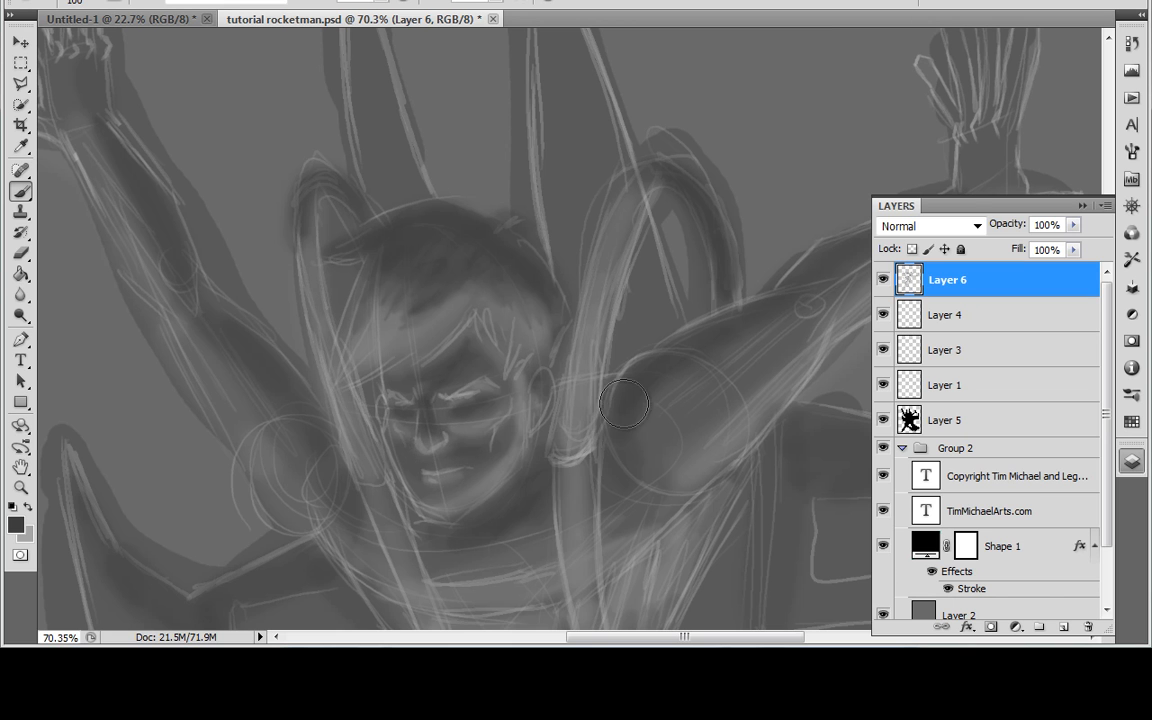
Step: Paint dark shading down the two pointed spikes behind the head and in the gap inside the strap loop
{"action": "left_click_drag", "start_coordinate": [571, 452], "coordinate": [589, 370]}
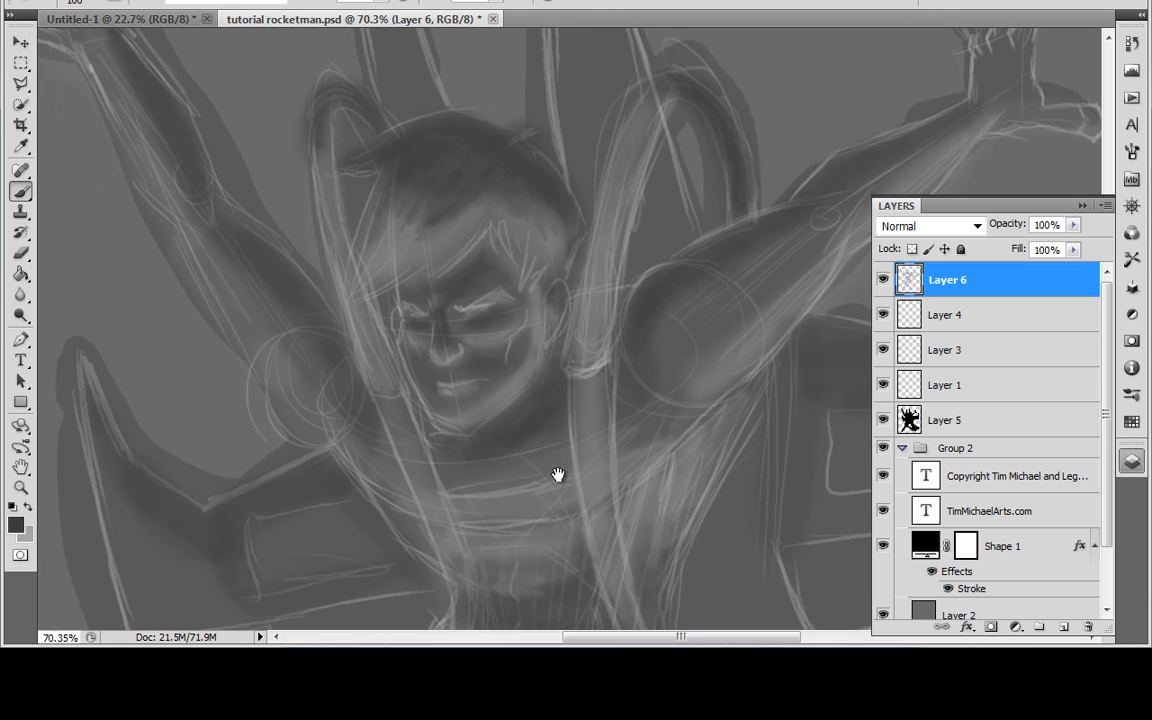
{"action": "scroll", "coordinate": [558, 476], "scroll_direction": "down", "scroll_amount": 5}
{"action": "mouse_move", "coordinate": [628, 484]}
{"action": "left_mouse_down"}
{"action": "mouse_move", "coordinate": [584, 442]}
{"action": "mouse_move", "coordinate": [570, 480]}
{"action": "left_mouse_up"}
{"action": "scroll", "coordinate": [548, 400], "scroll_direction": "up", "scroll_amount": 3}
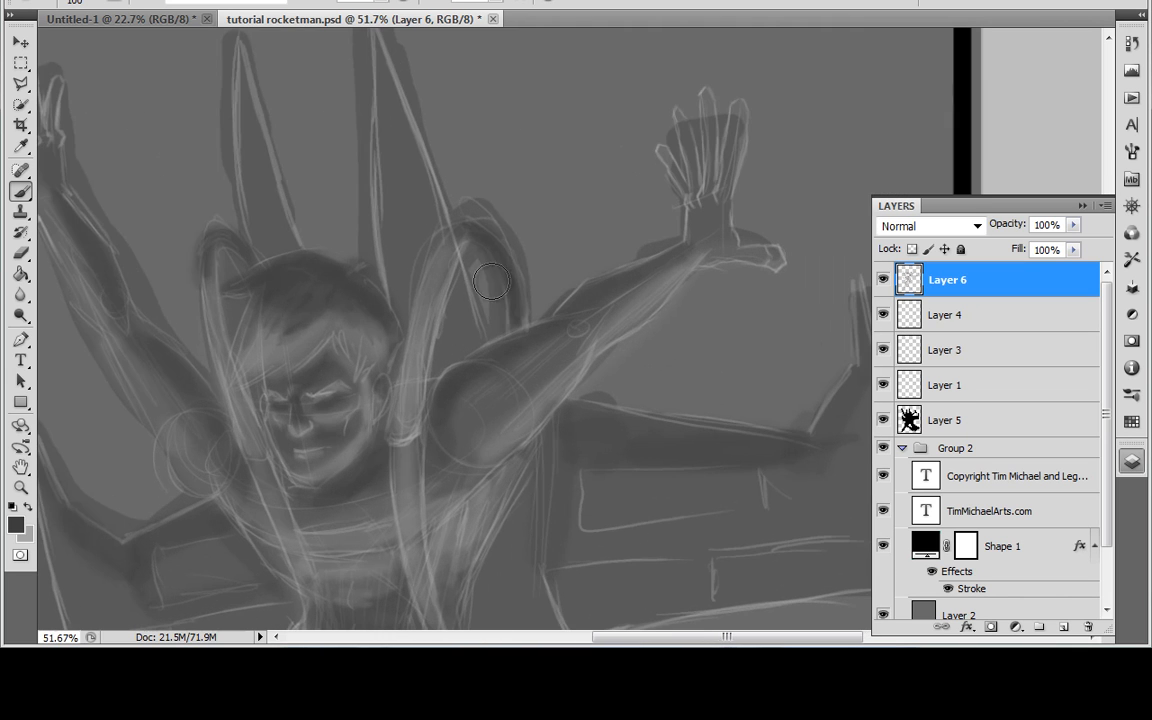
{"action": "mouse_move", "coordinate": [376, 43]}
{"action": "left_mouse_down"}
{"action": "mouse_move", "coordinate": [393, 211]}
{"action": "mouse_move", "coordinate": [467, 325]}
{"action": "left_mouse_up"}
{"action": "mouse_move", "coordinate": [415, 267]}
{"action": "left_mouse_down"}
{"action": "mouse_move", "coordinate": [398, 327]}
{"action": "mouse_move", "coordinate": [456, 313]}
{"action": "left_mouse_up"}
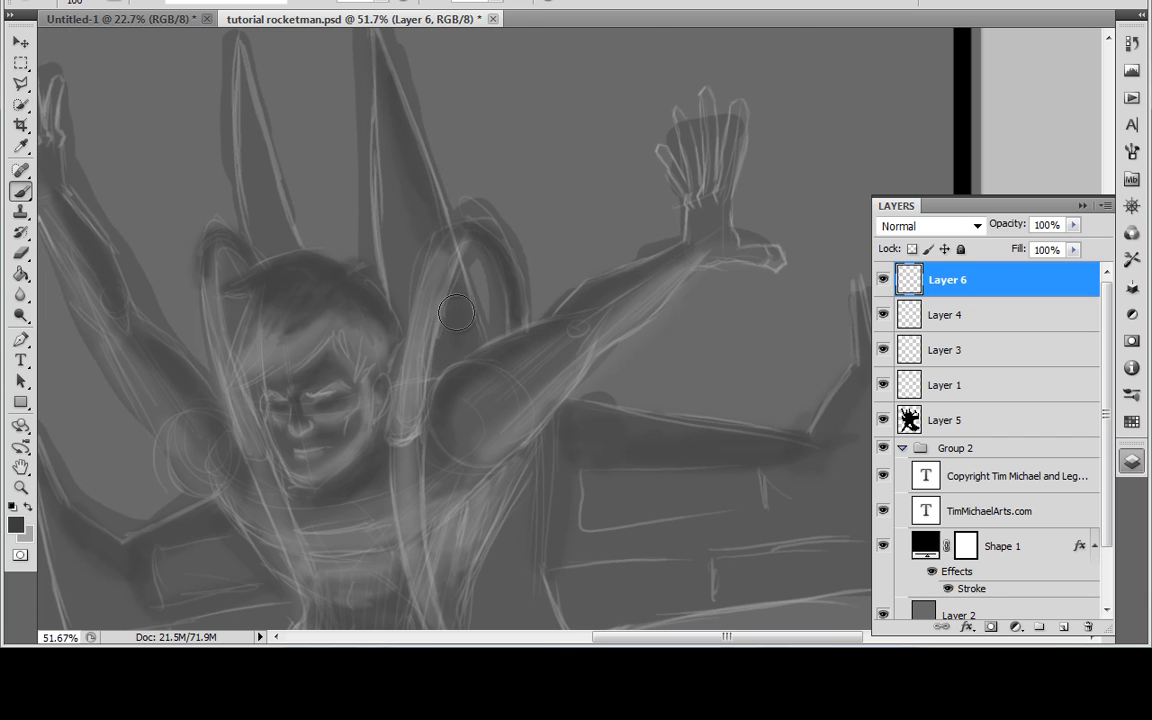
{"action": "left_click_drag", "start_coordinate": [358, 98], "coordinate": [386, 107]}
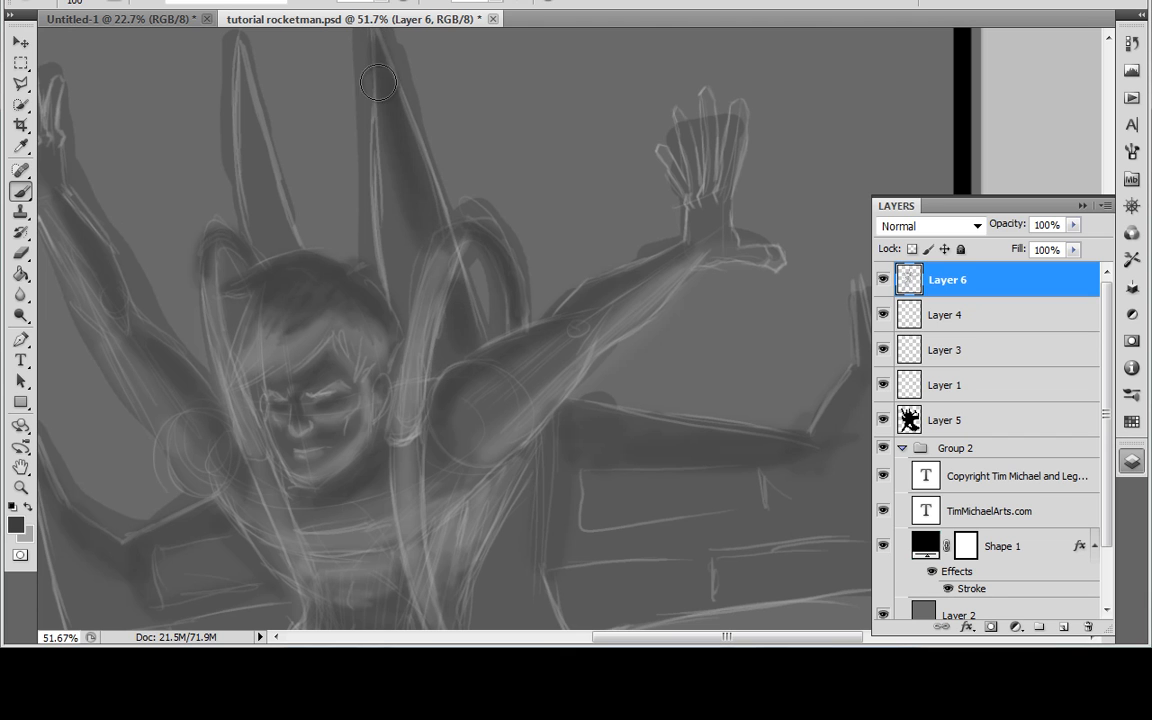
Step: Paint dark shadows down the outer tip of the right wing and deepen the band along its upper edge
{"action": "left_click_drag", "start_coordinate": [570, 406], "coordinate": [396, 281]}
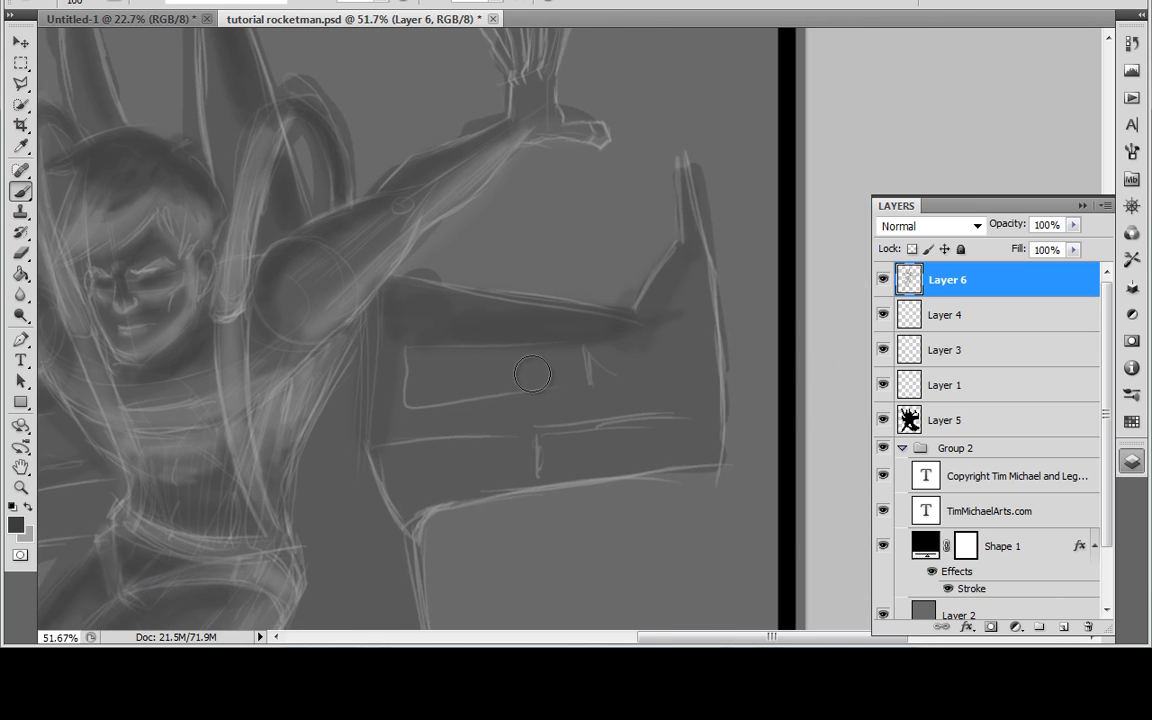
{"action": "left_click_drag", "start_coordinate": [535, 375], "coordinate": [424, 350]}
{"action": "left_click_drag", "start_coordinate": [450, 414], "coordinate": [440, 406]}
{"action": "left_click_drag", "start_coordinate": [575, 196], "coordinate": [531, 324]}
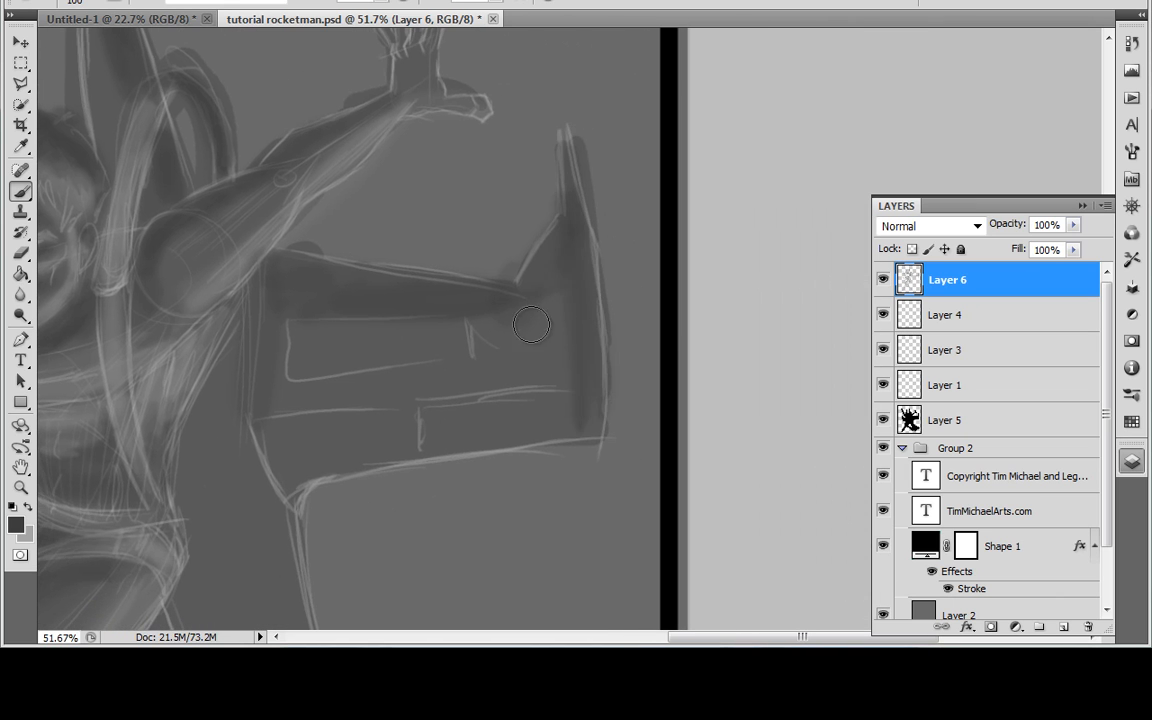
{"action": "left_click_drag", "start_coordinate": [243, 280], "coordinate": [250, 333]}
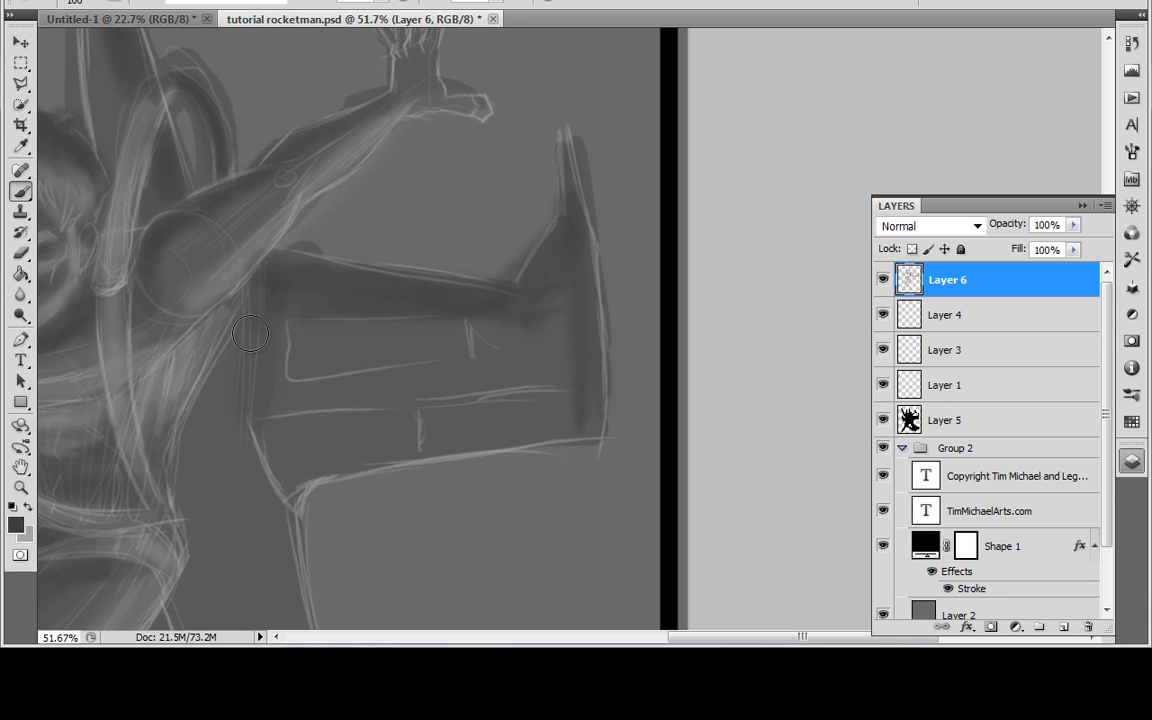
Step: Paint dark shading down the right wing's inner edge and along the line beneath its inner panel
{"action": "left_click_drag", "start_coordinate": [255, 278], "coordinate": [265, 460]}
{"action": "mouse_move", "coordinate": [312, 414]}
{"action": "left_mouse_down"}
{"action": "mouse_move", "coordinate": [490, 388]}
{"action": "mouse_move", "coordinate": [395, 397]}
{"action": "left_mouse_up"}
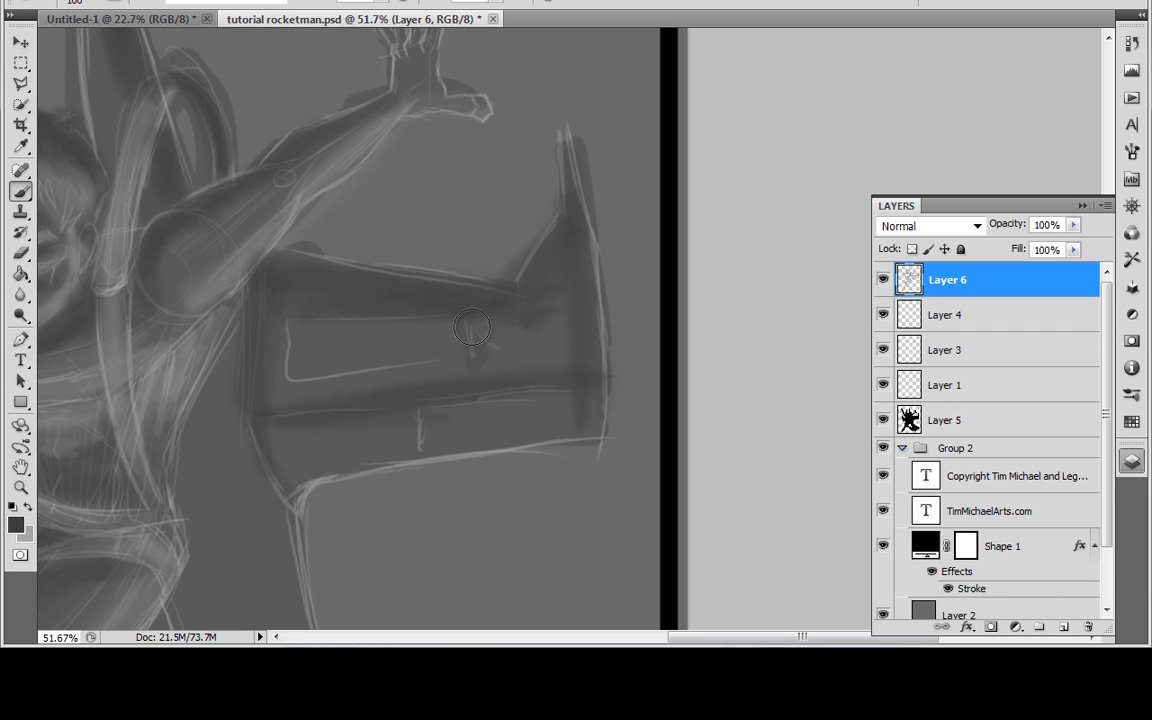
{"action": "left_click_drag", "start_coordinate": [343, 444], "coordinate": [476, 402]}
{"action": "left_click_drag", "start_coordinate": [383, 468], "coordinate": [375, 367]}
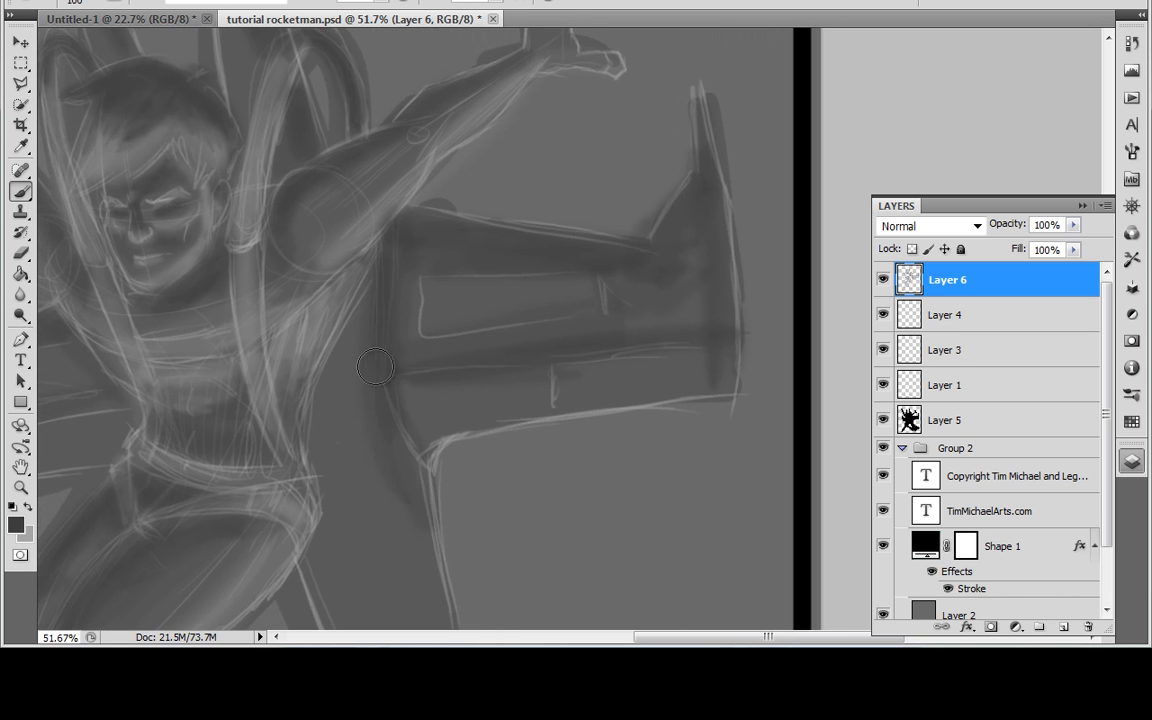
Step: Paint dark shadows down the rocket body's outer edge and fill the lower tail fins with dark tone
{"action": "scroll", "coordinate": [422, 455], "scroll_direction": "down", "scroll_amount": 5}
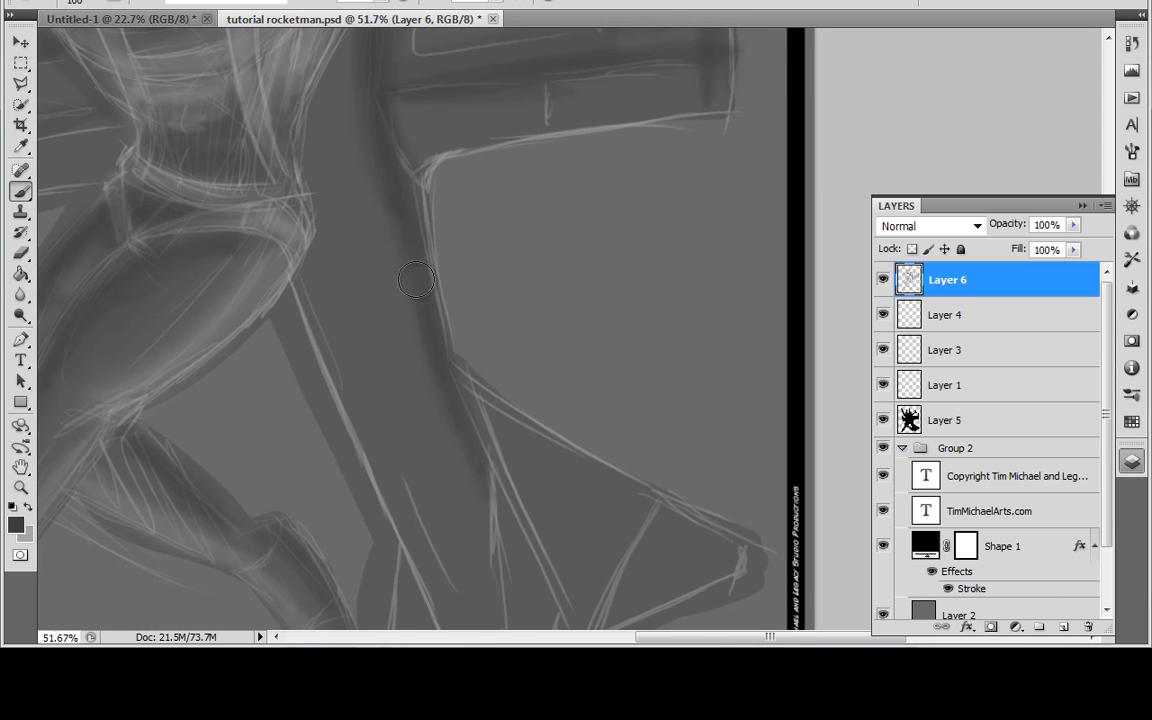
{"action": "left_click_drag", "start_coordinate": [390, 188], "coordinate": [463, 419]}
{"action": "mouse_move", "coordinate": [499, 442]}
{"action": "left_mouse_down"}
{"action": "mouse_move", "coordinate": [460, 345]}
{"action": "mouse_move", "coordinate": [559, 424]}
{"action": "left_mouse_up"}
{"action": "mouse_move", "coordinate": [446, 484]}
{"action": "left_mouse_down"}
{"action": "mouse_move", "coordinate": [431, 354]}
{"action": "mouse_move", "coordinate": [444, 378]}
{"action": "mouse_move", "coordinate": [523, 412]}
{"action": "mouse_move", "coordinate": [325, 296]}
{"action": "mouse_move", "coordinate": [399, 352]}
{"action": "mouse_move", "coordinate": [389, 363]}
{"action": "mouse_move", "coordinate": [396, 428]}
{"action": "mouse_move", "coordinate": [357, 367]}
{"action": "mouse_move", "coordinate": [358, 345]}
{"action": "mouse_move", "coordinate": [387, 338]}
{"action": "mouse_move", "coordinate": [465, 379]}
{"action": "mouse_move", "coordinate": [443, 420]}
{"action": "mouse_move", "coordinate": [431, 393]}
{"action": "mouse_move", "coordinate": [355, 443]}
{"action": "mouse_move", "coordinate": [343, 433]}
{"action": "mouse_move", "coordinate": [331, 484]}
{"action": "mouse_move", "coordinate": [333, 464]}
{"action": "mouse_move", "coordinate": [349, 510]}
{"action": "mouse_move", "coordinate": [338, 418]}
{"action": "mouse_move", "coordinate": [360, 539]}
{"action": "mouse_move", "coordinate": [352, 440]}
{"action": "mouse_move", "coordinate": [365, 464]}
{"action": "mouse_move", "coordinate": [340, 416]}
{"action": "mouse_move", "coordinate": [364, 517]}
{"action": "mouse_move", "coordinate": [352, 497]}
{"action": "mouse_move", "coordinate": [346, 534]}
{"action": "left_mouse_up"}
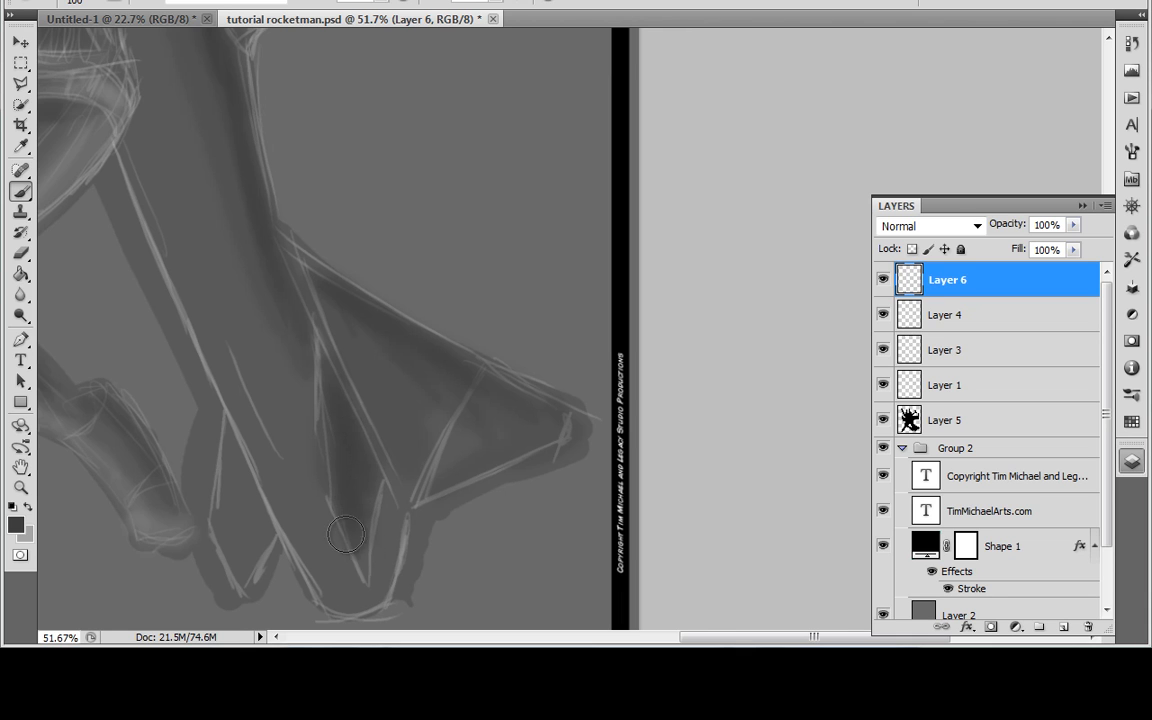
{"action": "mouse_move", "coordinate": [357, 471]}
{"action": "left_mouse_down"}
{"action": "mouse_move", "coordinate": [337, 393]}
{"action": "mouse_move", "coordinate": [363, 452]}
{"action": "mouse_move", "coordinate": [360, 464]}
{"action": "mouse_move", "coordinate": [334, 439]}
{"action": "mouse_move", "coordinate": [357, 559]}
{"action": "mouse_move", "coordinate": [365, 505]}
{"action": "left_mouse_up"}
{"action": "mouse_move", "coordinate": [335, 367]}
{"action": "left_mouse_down"}
{"action": "mouse_move", "coordinate": [269, 363]}
{"action": "mouse_move", "coordinate": [252, 392]}
{"action": "mouse_move", "coordinate": [256, 545]}
{"action": "left_mouse_up"}
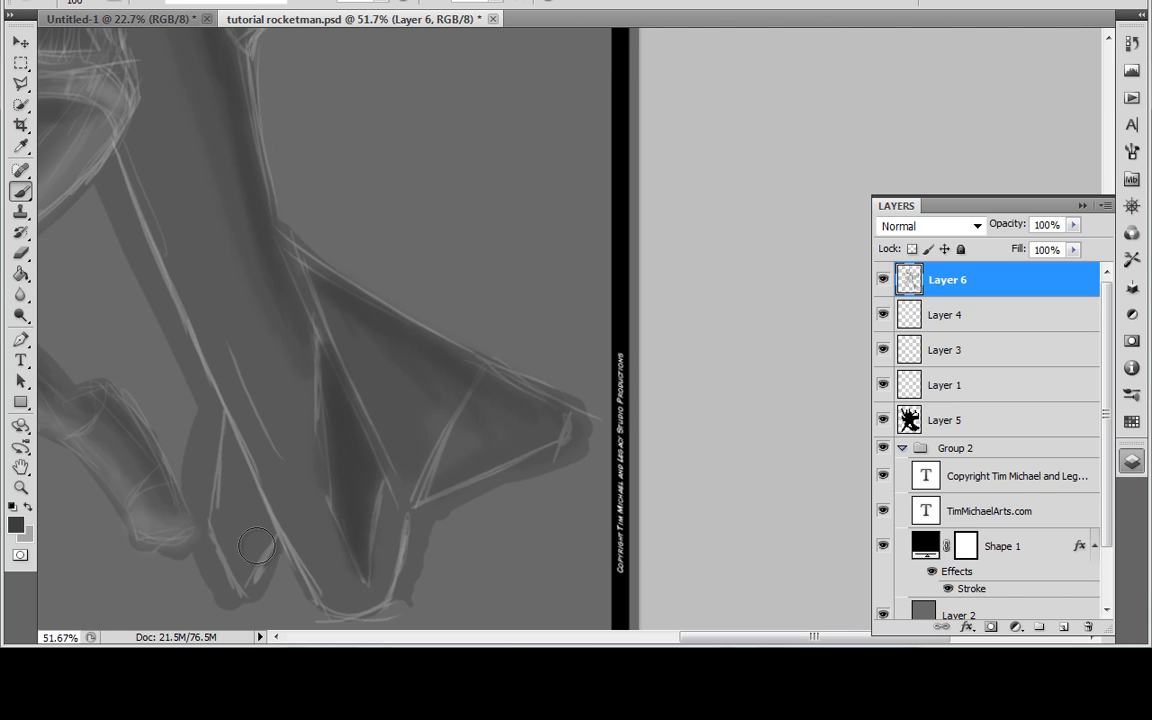
Step: Switch to light grey and paint highlights on the small tail fin and down the near edge of the rocket body
{"action": "left_click", "coordinate": [29, 505]}
{"action": "mouse_move", "coordinate": [217, 502]}
{"action": "left_mouse_down"}
{"action": "mouse_move", "coordinate": [225, 541]}
{"action": "mouse_move", "coordinate": [228, 524]}
{"action": "mouse_move", "coordinate": [243, 571]}
{"action": "mouse_move", "coordinate": [262, 548]}
{"action": "mouse_move", "coordinate": [228, 463]}
{"action": "mouse_move", "coordinate": [240, 556]}
{"action": "mouse_move", "coordinate": [263, 521]}
{"action": "left_mouse_up"}
{"action": "mouse_move", "coordinate": [122, 152]}
{"action": "left_mouse_down"}
{"action": "mouse_move", "coordinate": [193, 273]}
{"action": "mouse_move", "coordinate": [293, 532]}
{"action": "mouse_move", "coordinate": [316, 573]}
{"action": "mouse_move", "coordinate": [354, 597]}
{"action": "mouse_move", "coordinate": [296, 507]}
{"action": "mouse_move", "coordinate": [138, 140]}
{"action": "mouse_move", "coordinate": [256, 437]}
{"action": "left_mouse_up"}
{"action": "left_click_drag", "start_coordinate": [264, 362], "coordinate": [328, 522]}
Step: Paint light grey highlights on both wings' inner panels and lower strips, and along the spikes behind the head
{"action": "left_click_drag", "start_coordinate": [402, 376], "coordinate": [650, 333]}
{"action": "mouse_move", "coordinate": [650, 333]}
{"action": "left_mouse_down"}
{"action": "mouse_move", "coordinate": [429, 363]}
{"action": "mouse_move", "coordinate": [556, 328]}
{"action": "left_mouse_up"}
{"action": "mouse_move", "coordinate": [418, 272]}
{"action": "left_mouse_down"}
{"action": "mouse_move", "coordinate": [563, 247]}
{"action": "mouse_move", "coordinate": [456, 253]}
{"action": "left_mouse_up"}
{"action": "left_click_drag", "start_coordinate": [334, 407], "coordinate": [676, 337]}
{"action": "mouse_move", "coordinate": [275, 342]}
{"action": "left_mouse_down"}
{"action": "mouse_move", "coordinate": [329, 350]}
{"action": "mouse_move", "coordinate": [262, 349]}
{"action": "left_mouse_up"}
{"action": "left_click_drag", "start_coordinate": [340, 268], "coordinate": [404, 267]}
{"action": "mouse_move", "coordinate": [254, 334]}
{"action": "left_mouse_down"}
{"action": "mouse_move", "coordinate": [204, 211]}
{"action": "mouse_move", "coordinate": [263, 303]}
{"action": "mouse_move", "coordinate": [267, 331]}
{"action": "mouse_move", "coordinate": [262, 282]}
{"action": "left_mouse_up"}
{"action": "mouse_move", "coordinate": [577, 268]}
{"action": "left_mouse_down"}
{"action": "mouse_move", "coordinate": [548, 378]}
{"action": "mouse_move", "coordinate": [556, 508]}
{"action": "left_mouse_up"}
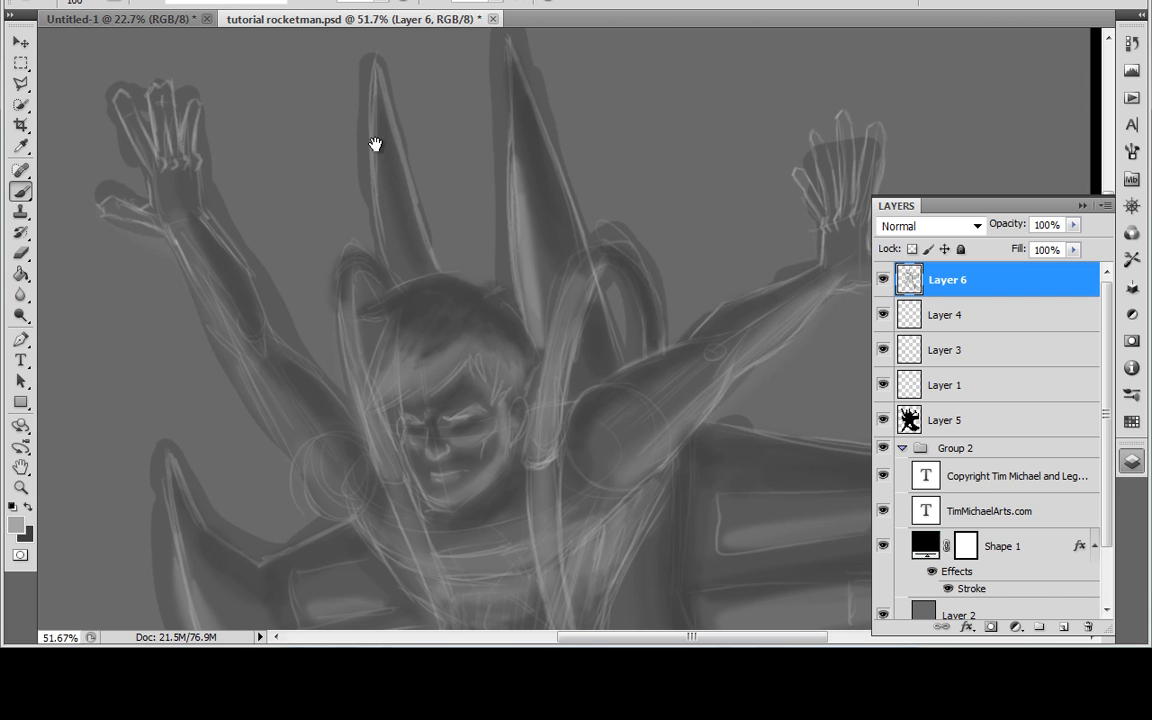
Step: Paint two thin light highlight streaks down the middle of the rocket body below the right wing
{"action": "left_click_drag", "start_coordinate": [591, 391], "coordinate": [614, 334]}
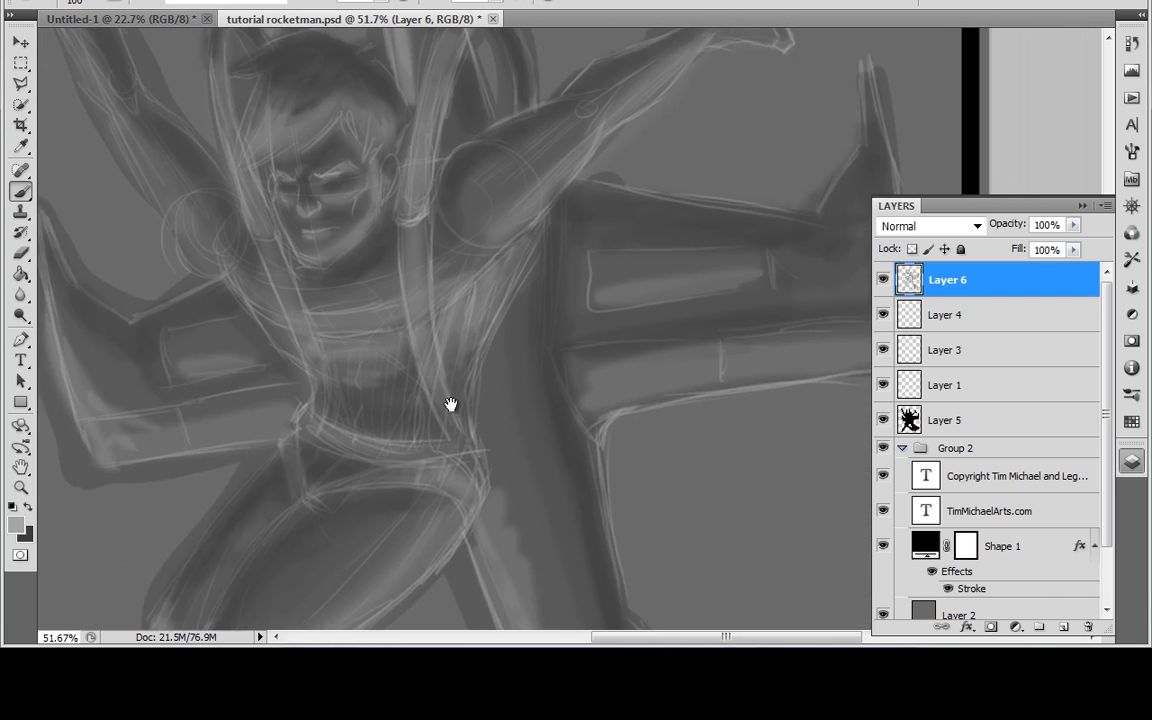
{"action": "left_click_drag", "start_coordinate": [462, 432], "coordinate": [445, 399]}
{"action": "left_click_drag", "start_coordinate": [266, 265], "coordinate": [329, 475]}
{"action": "left_click_drag", "start_coordinate": [309, 324], "coordinate": [352, 470]}
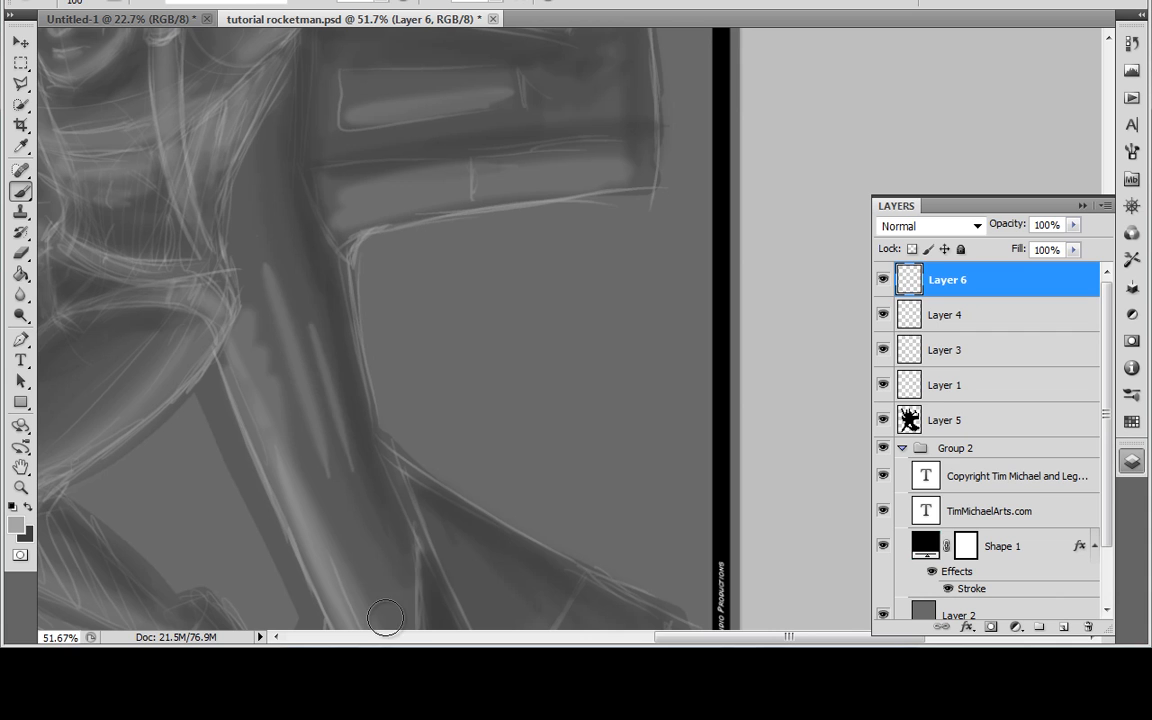
Step: Undo the last few highlight strokes, keeping the longer streak on the rocket body
{"action": "mouse_move", "coordinate": [264, 160]}
{"action": "left_mouse_down"}
{"action": "mouse_move", "coordinate": [292, 322]}
{"action": "mouse_move", "coordinate": [335, 410]}
{"action": "mouse_move", "coordinate": [435, 380]}
{"action": "mouse_move", "coordinate": [478, 432]}
{"action": "mouse_move", "coordinate": [522, 398]}
{"action": "mouse_move", "coordinate": [568, 411]}
{"action": "left_mouse_up"}
{"action": "key", "text": "ctrl+alt+z"}
{"action": "key", "text": "ctrl+alt+z"}
{"action": "key", "text": "ctrl+alt+z"}
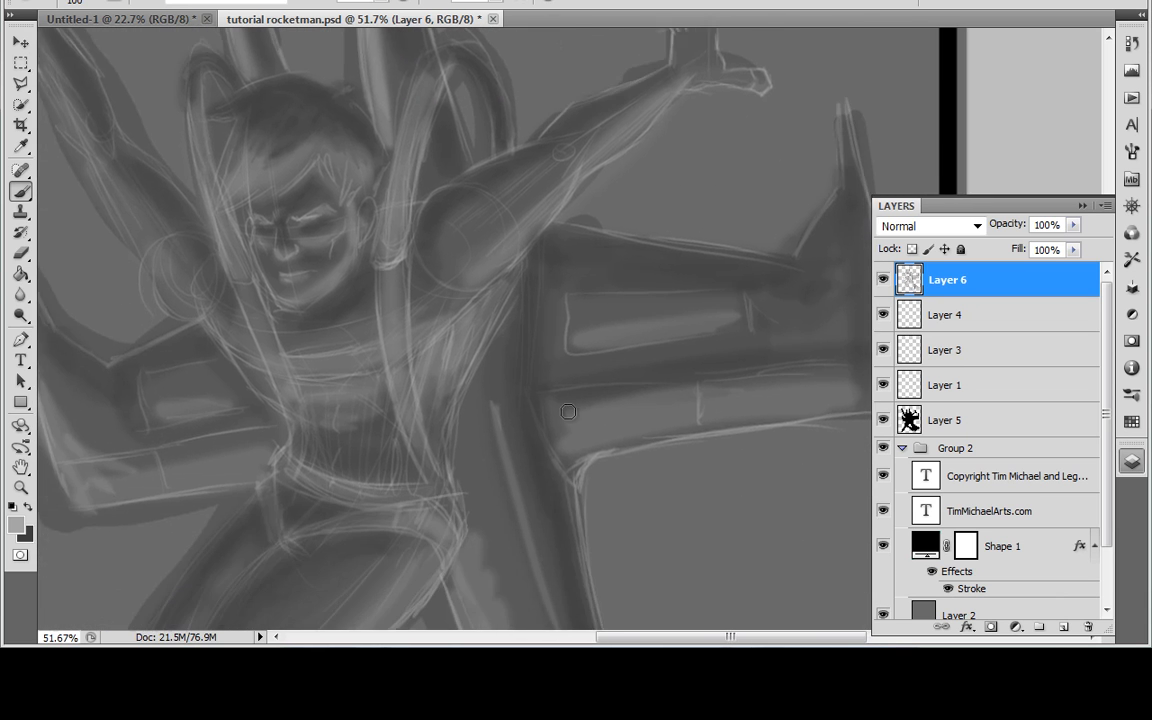
Step: Fit the whole image in view and toggle the sketch, shading and silhouette layers off and on to compare them
{"action": "key", "text": "ctrl+0"}
{"action": "left_click_drag", "start_coordinate": [692, 390], "coordinate": [668, 387]}
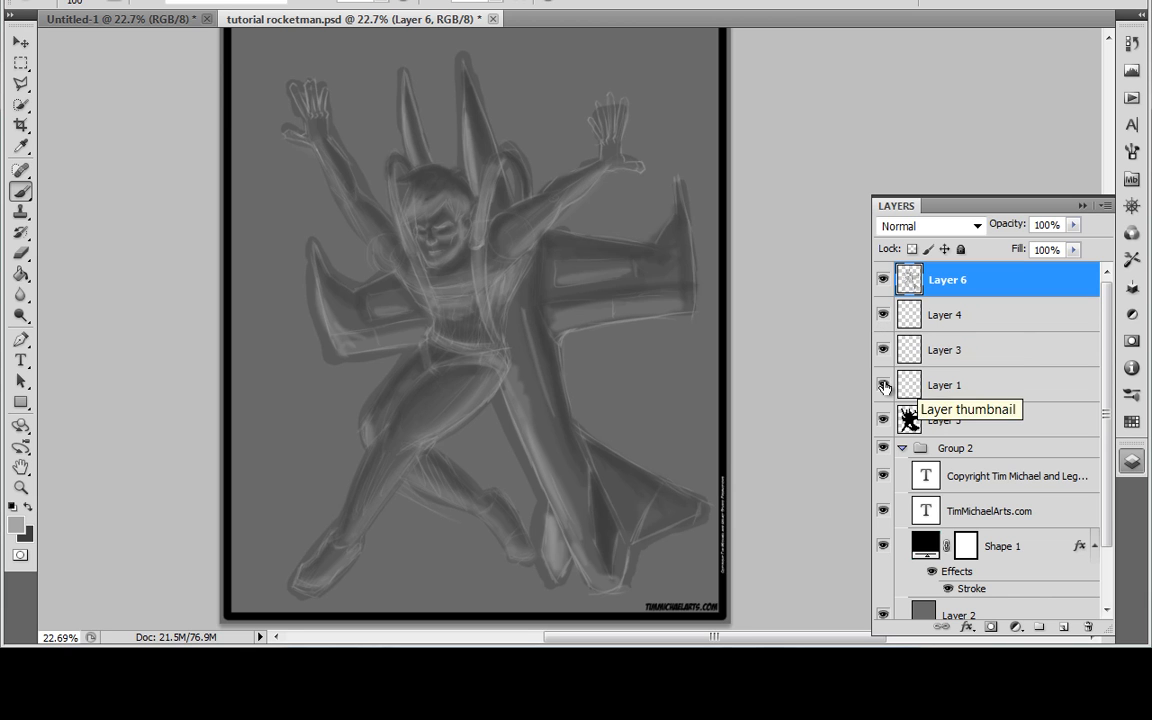
{"action": "left_click_drag", "start_coordinate": [882, 388], "coordinate": [880, 325]}
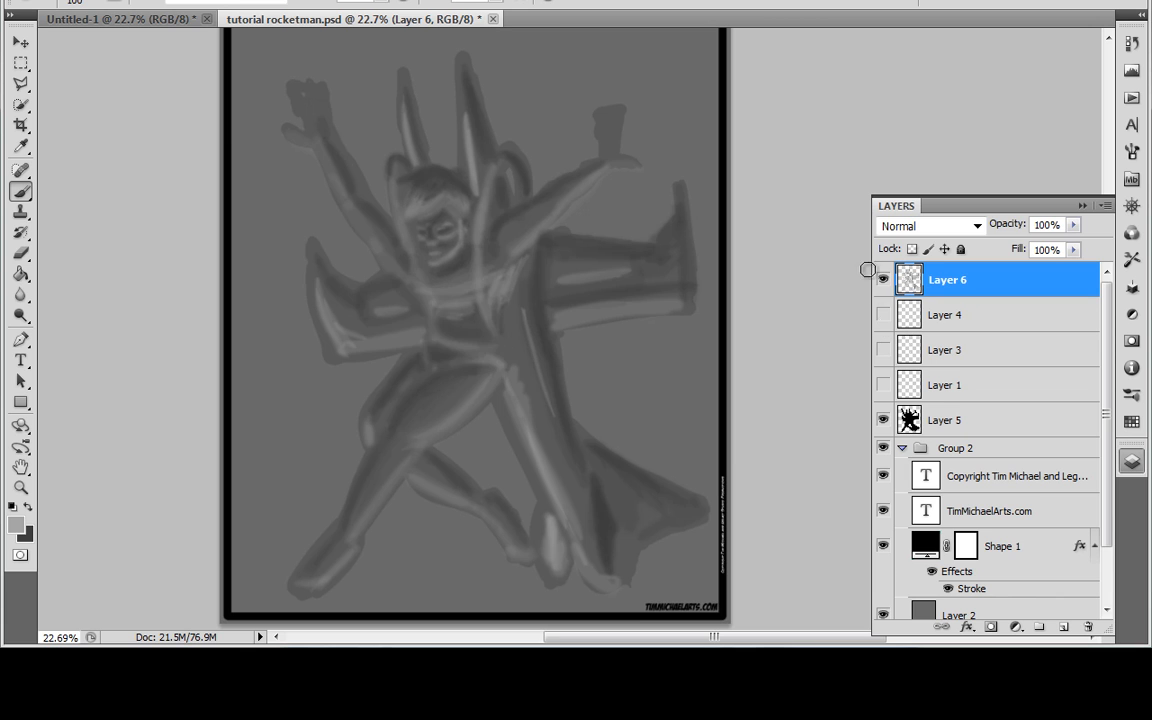
{"action": "left_click", "coordinate": [883, 279]}
{"action": "left_click", "coordinate": [884, 279]}
{"action": "left_click", "coordinate": [883, 421]}
{"action": "left_click", "coordinate": [884, 421]}
{"action": "left_click", "coordinate": [884, 317]}
{"action": "left_click", "coordinate": [884, 350]}
{"action": "left_click", "coordinate": [884, 386]}
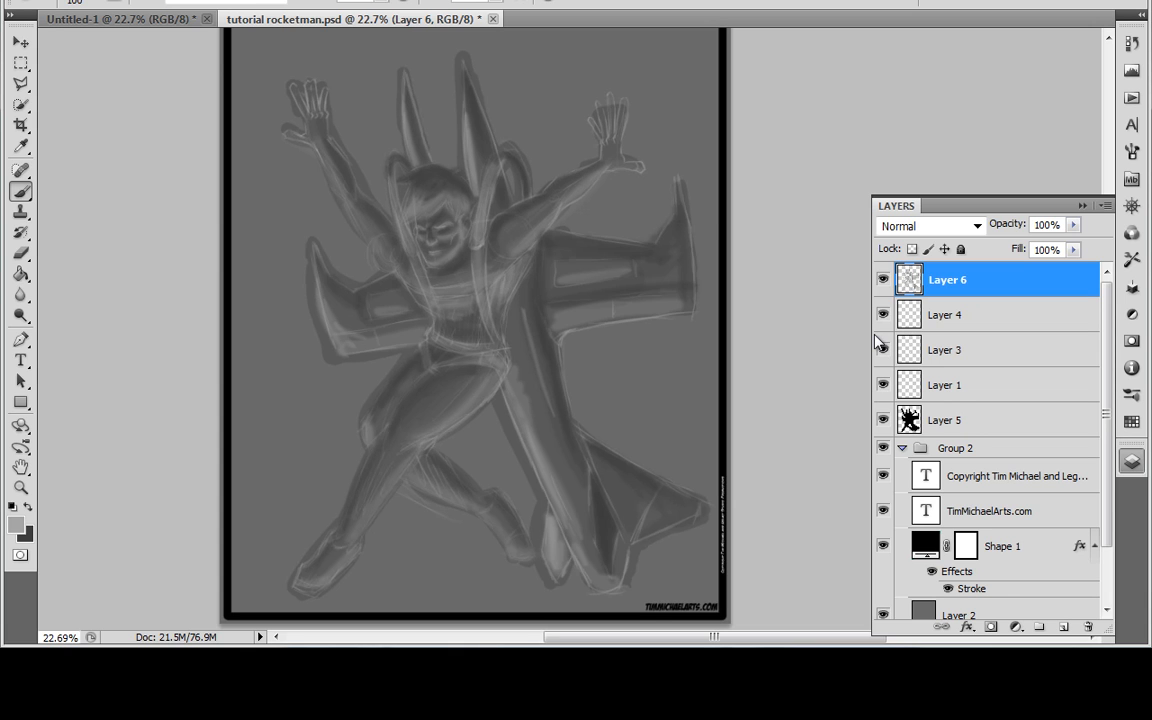